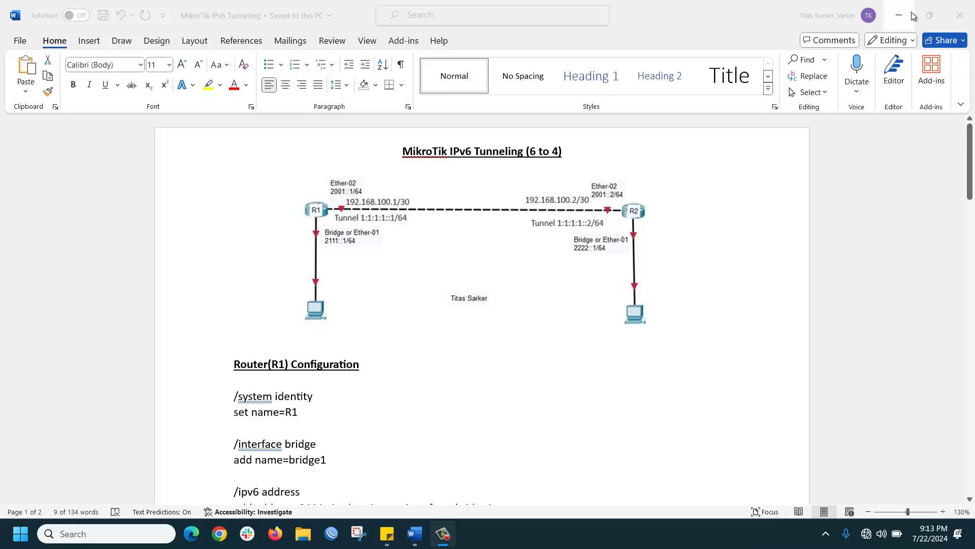
- Shrink the Word document window, show the Router(R1) Configuration section, and bring up WinBox beside it
left_click(928, 15)
scroll(232, 344, "down", 3)
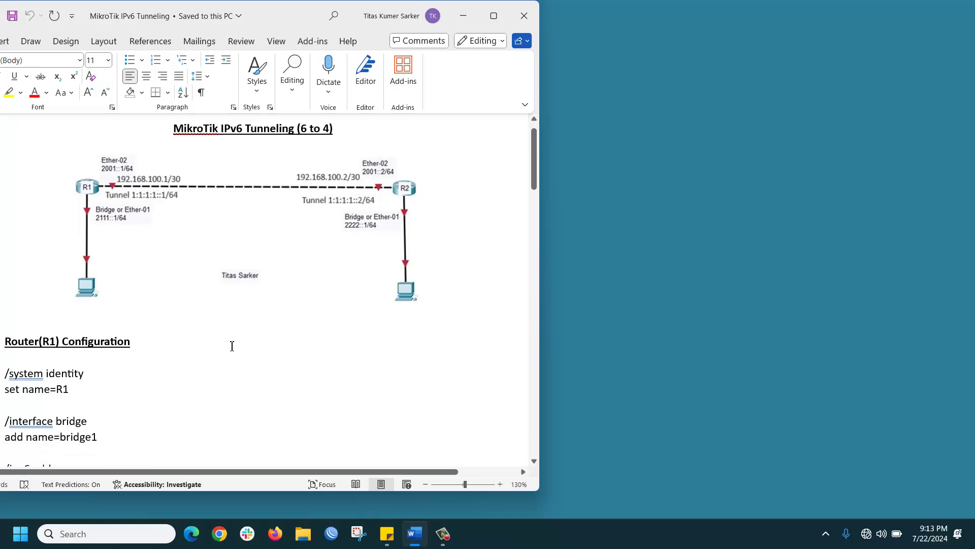
scroll(231, 344, "down", 2)
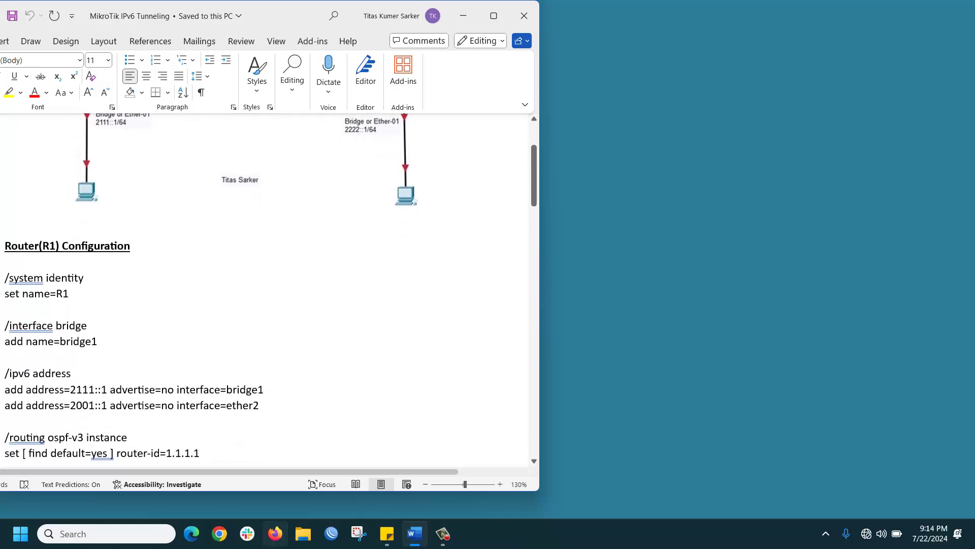
left_click(336, 545)
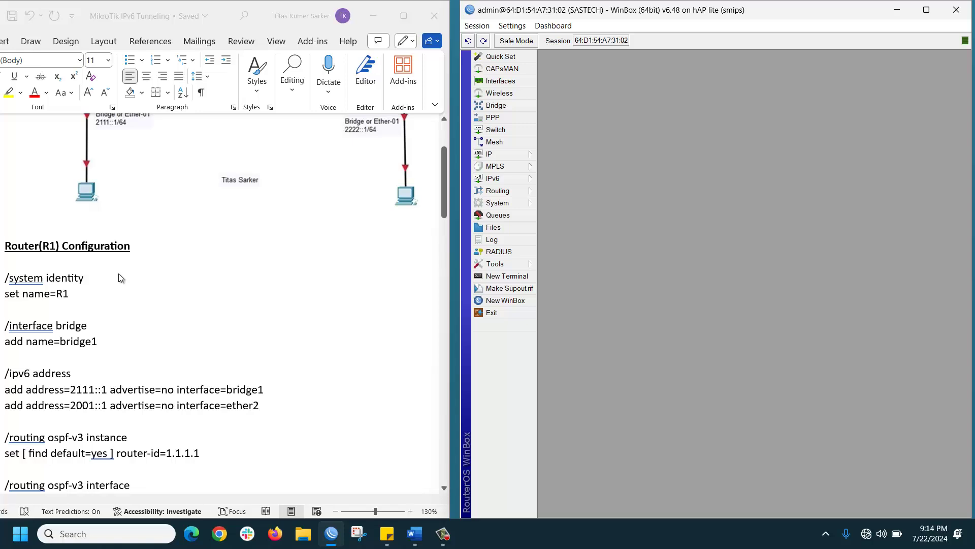
- Copy the document's /system identity commands and run them in a new WinBox terminal to name the router R1
left_click(84, 290)
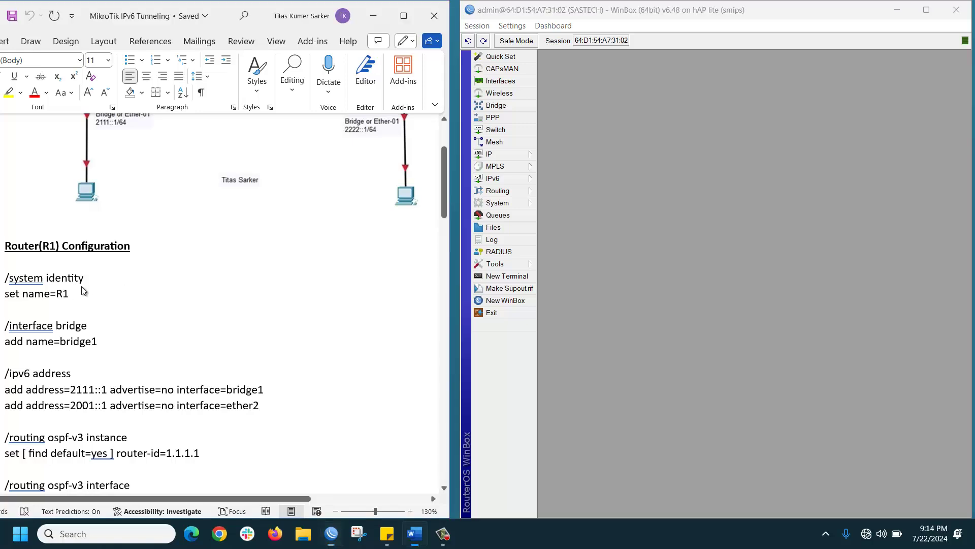
left_click_drag(3, 281, 69, 296)
right_click(68, 296)
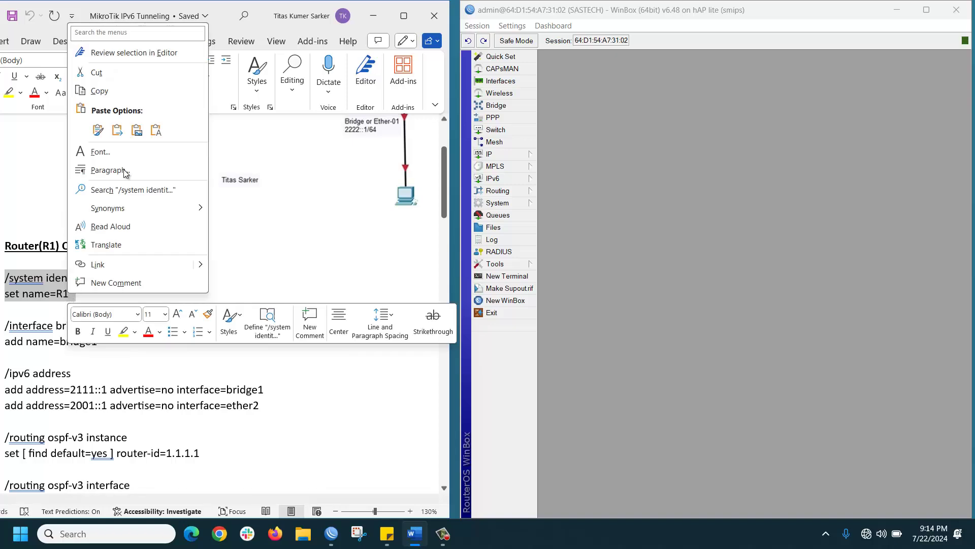
left_click(112, 96)
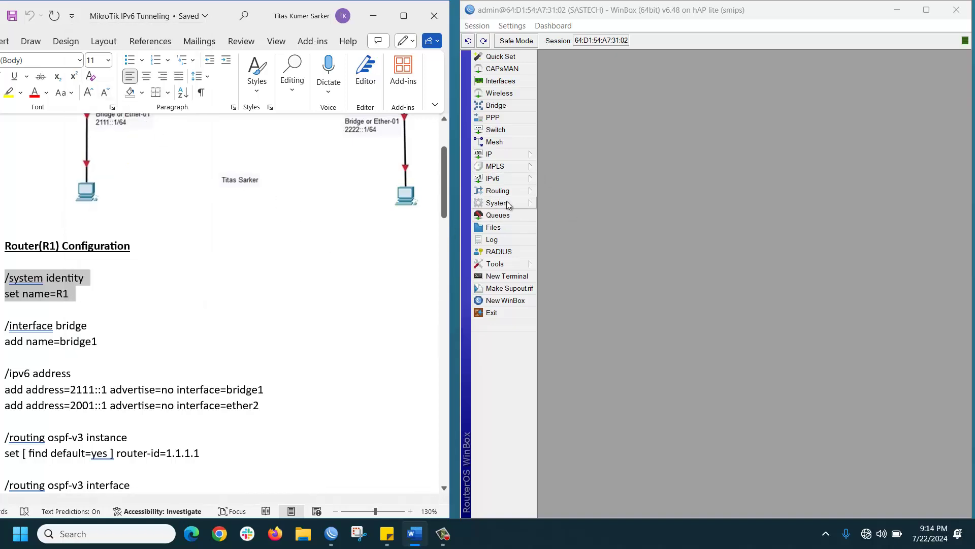
left_click(506, 281)
right_click(671, 389)
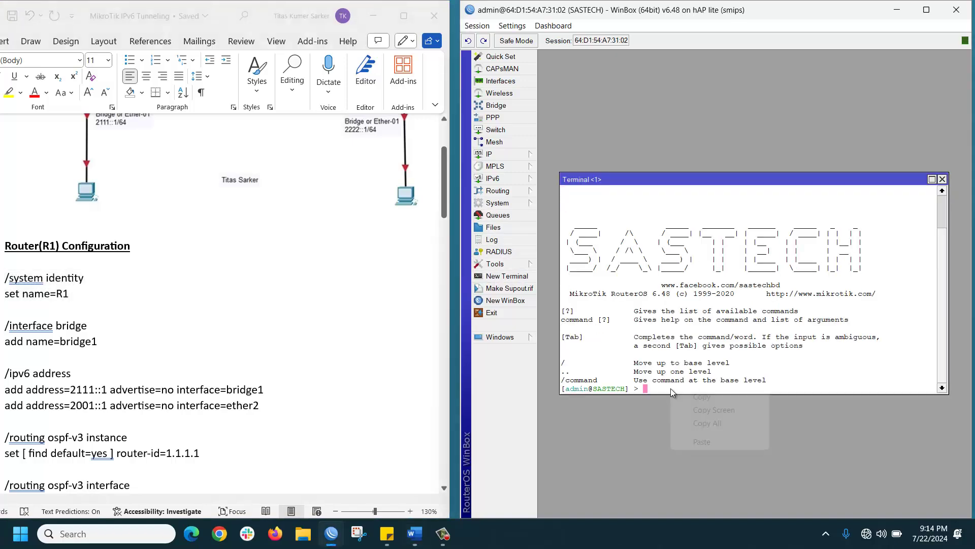
left_click(702, 441)
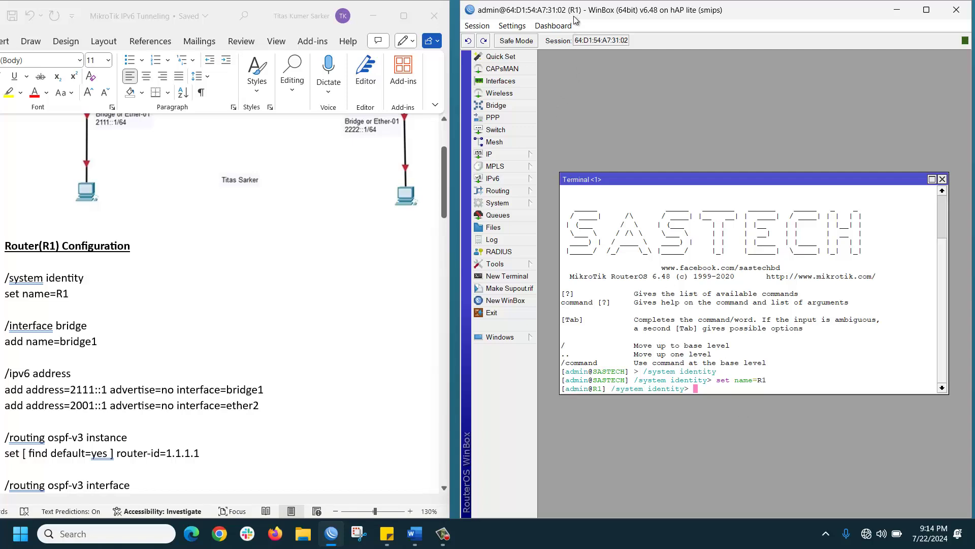
left_click(942, 181)
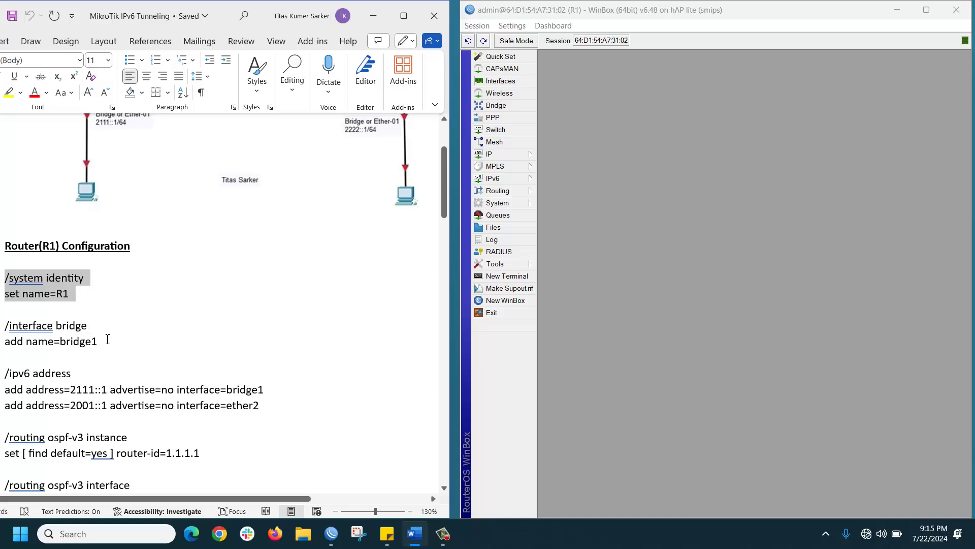
- Add a new bridge named bridge1 on the router
scroll(115, 339, "up", 1)
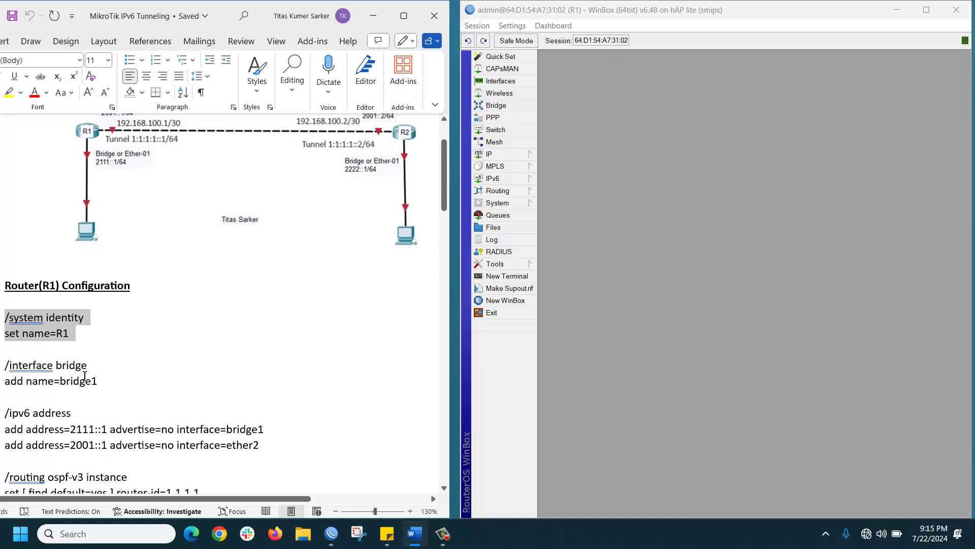
left_click(500, 107)
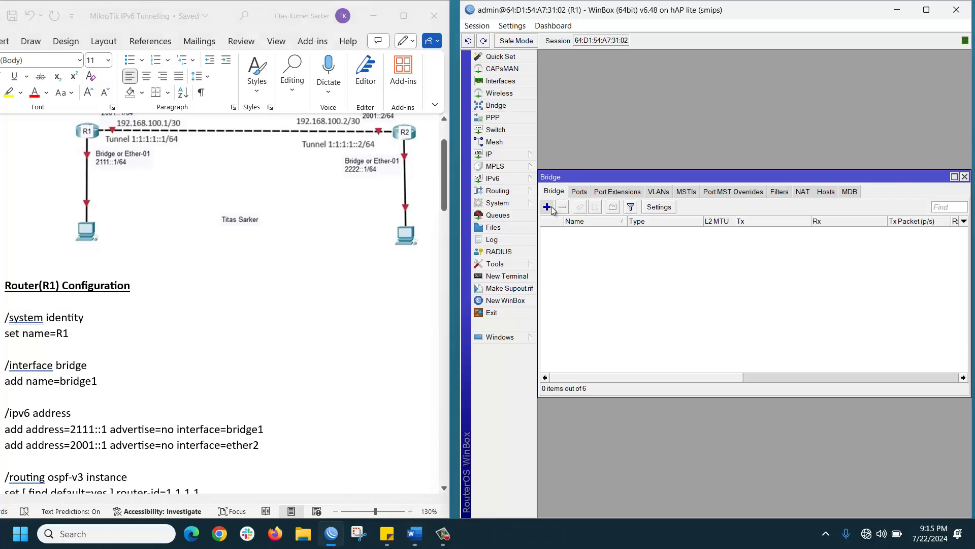
left_click(549, 208)
left_click(858, 208)
left_click(860, 177)
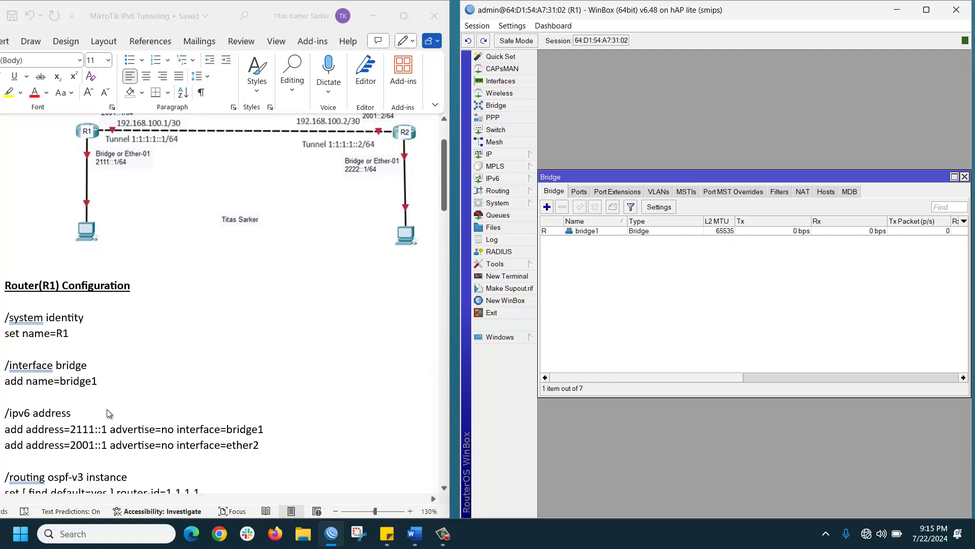
- Review the document's topology and IPv6 address commands, and check the router's existing IPv6 address list
scroll(107, 410, "down", 1)
scroll(135, 235, "up", 1)
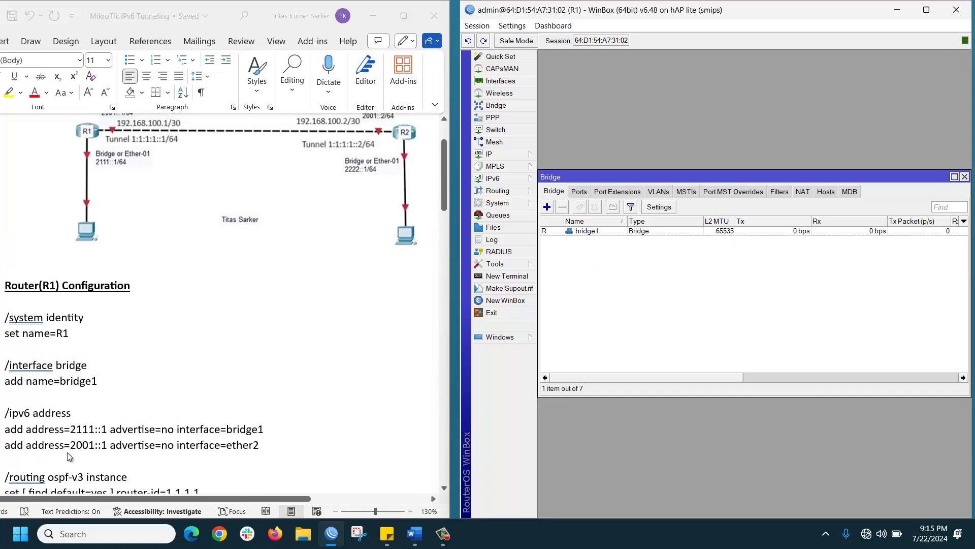
scroll(157, 139, "up", 1)
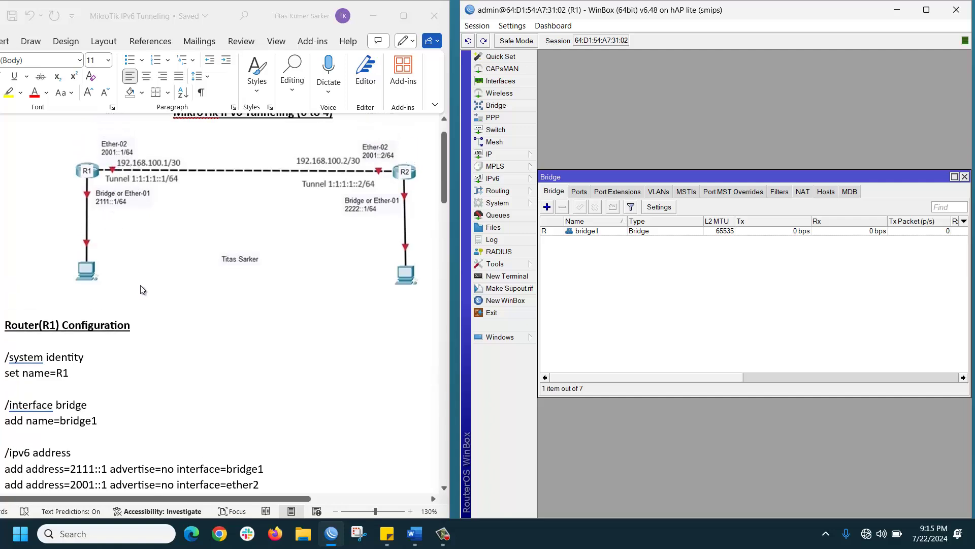
scroll(140, 285, "down", 1)
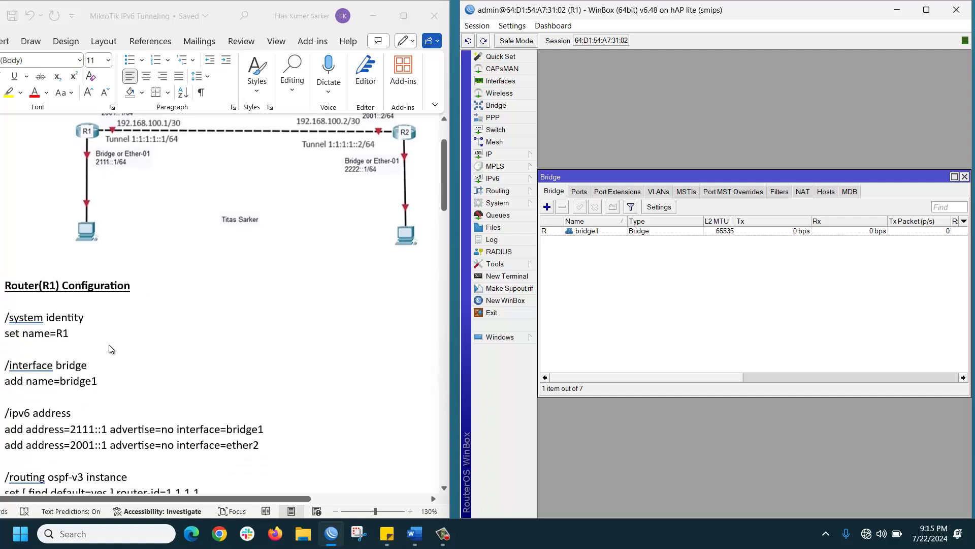
left_click(503, 179)
left_click(559, 180)
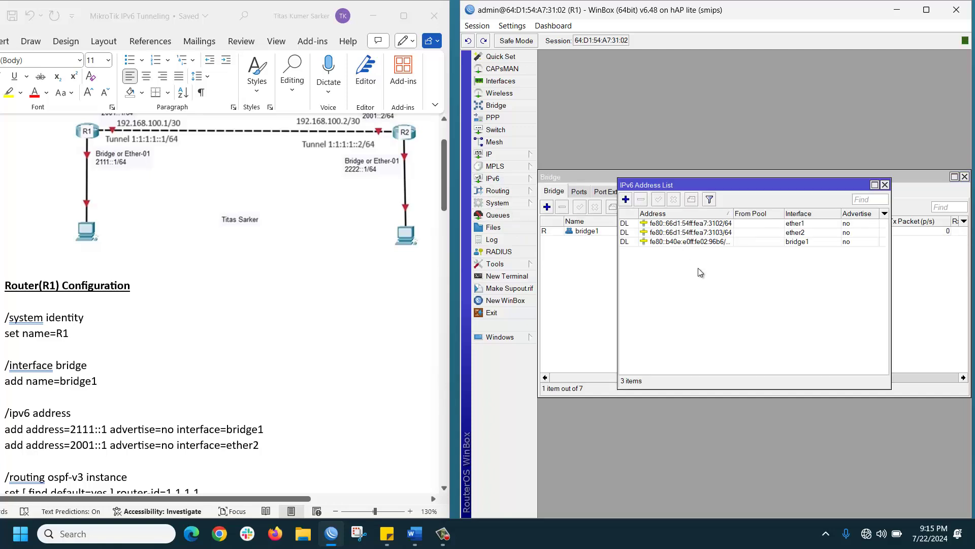
left_click(885, 184)
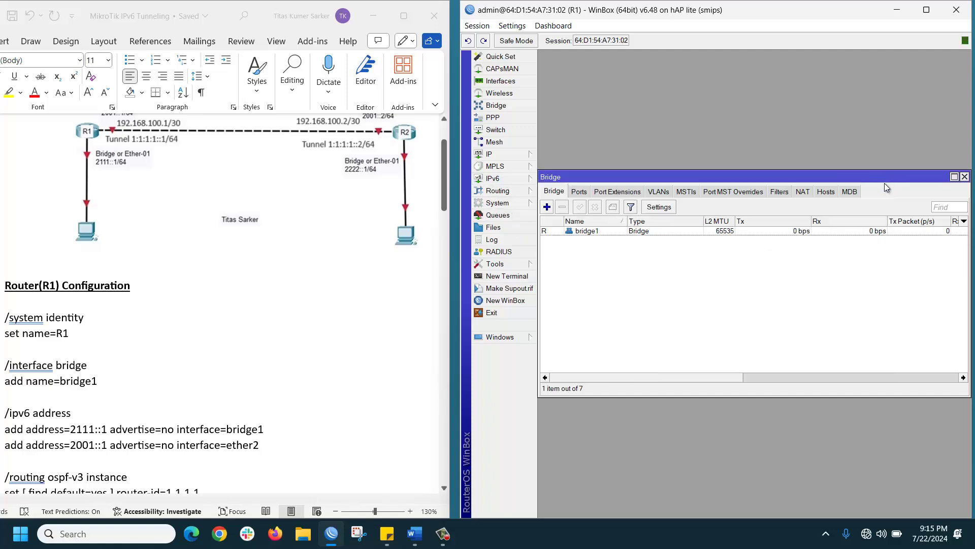
- Copy the document's /ipv6 address commands and run them in a WinBox terminal, adding 2111::1 on bridge1 and 2001::1 on ether2 with advertise=no
key("alt+Tab")
left_click_drag(3, 420, 264, 452)
right_click(256, 447)
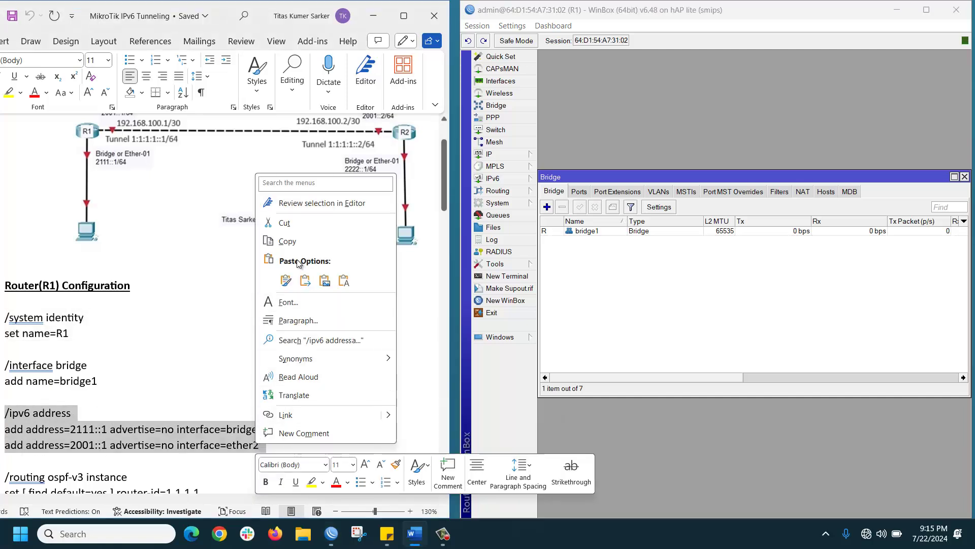
left_click(299, 243)
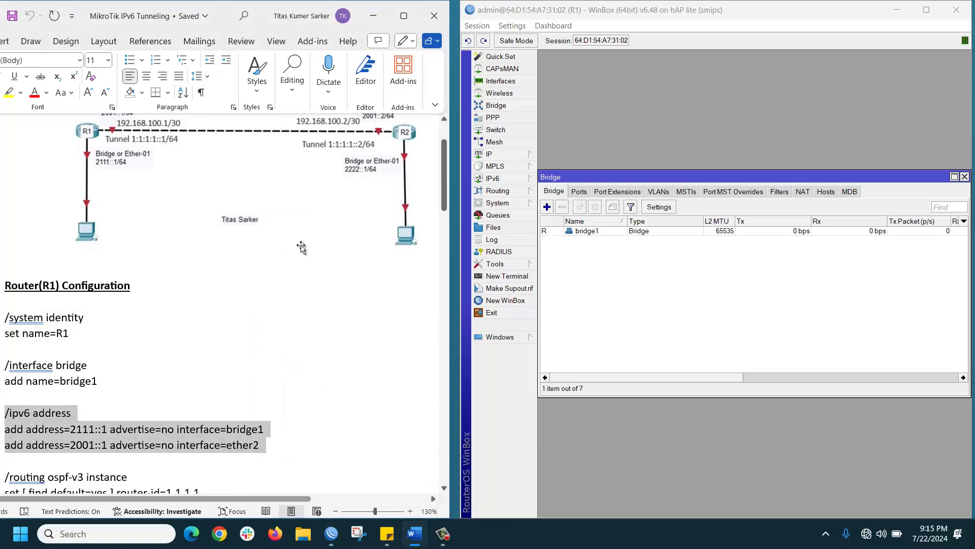
left_click(507, 275)
right_click(640, 389)
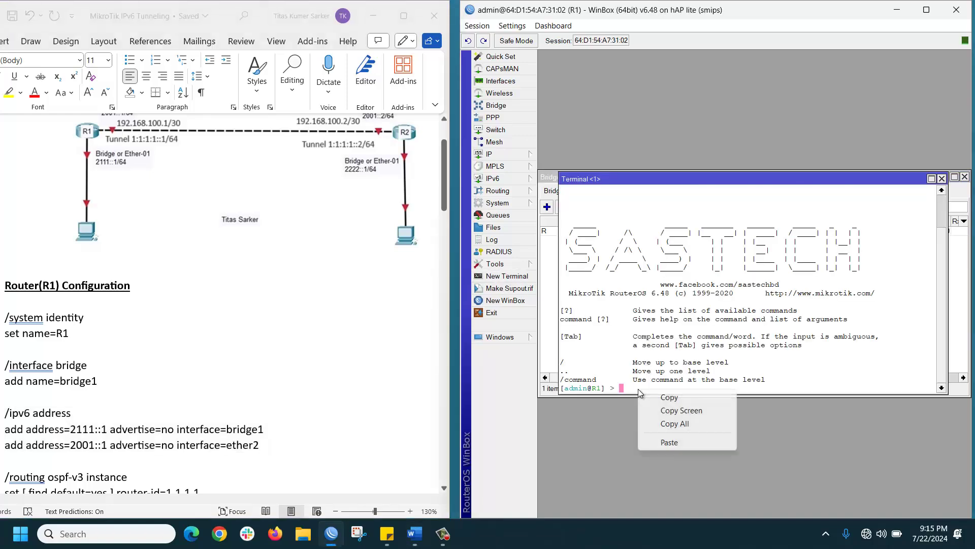
left_click(667, 443)
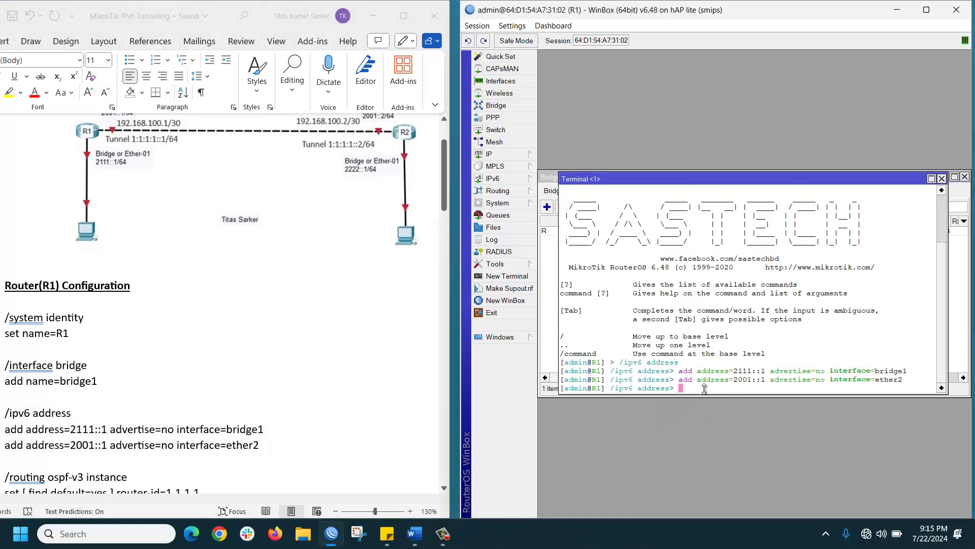
left_click(941, 178)
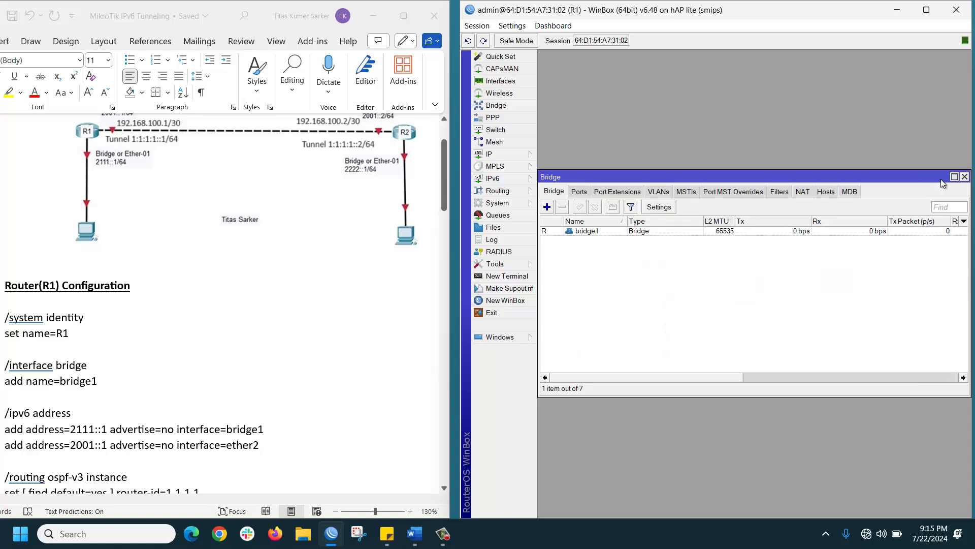
left_click(965, 176)
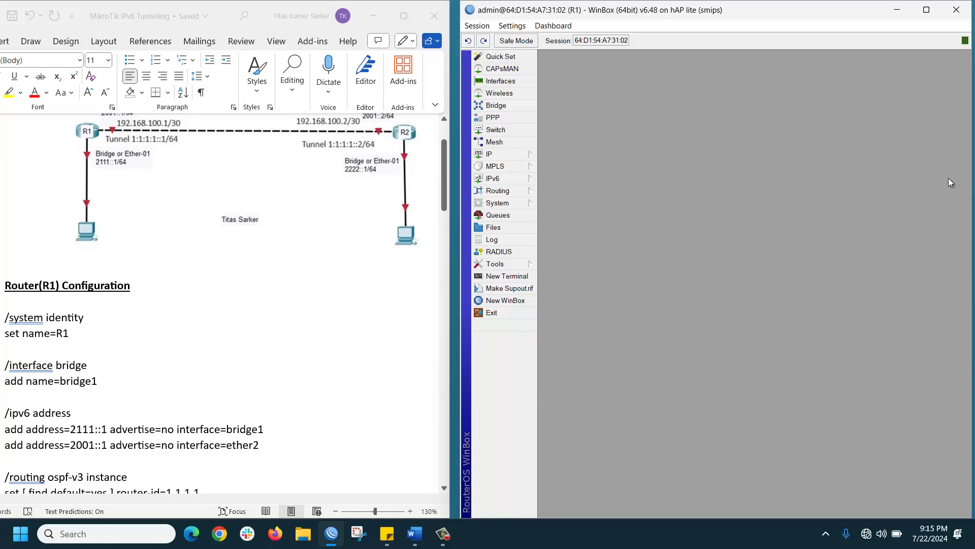
- Check the router's IPv6 address list for the entries on ether2 and bridge1
left_click(506, 179)
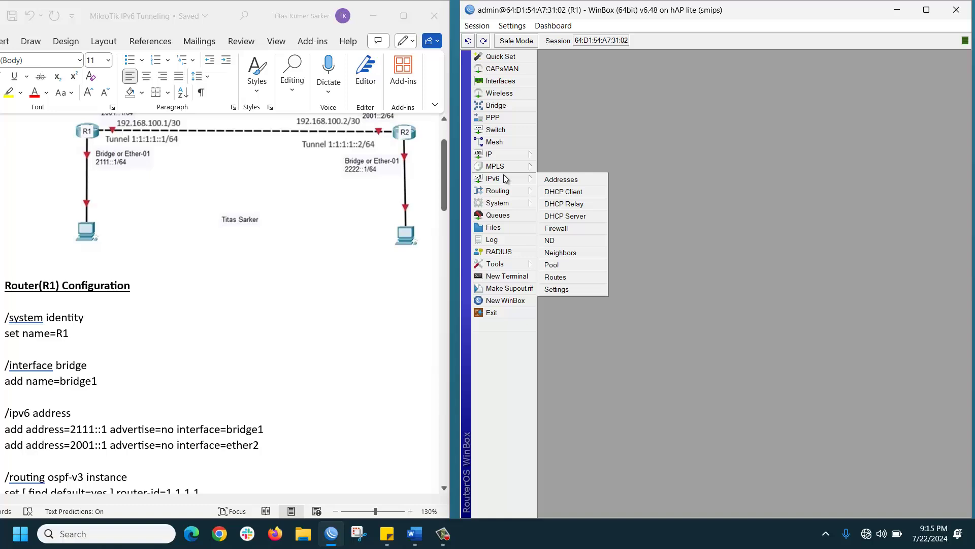
left_click(579, 180)
left_click(674, 226)
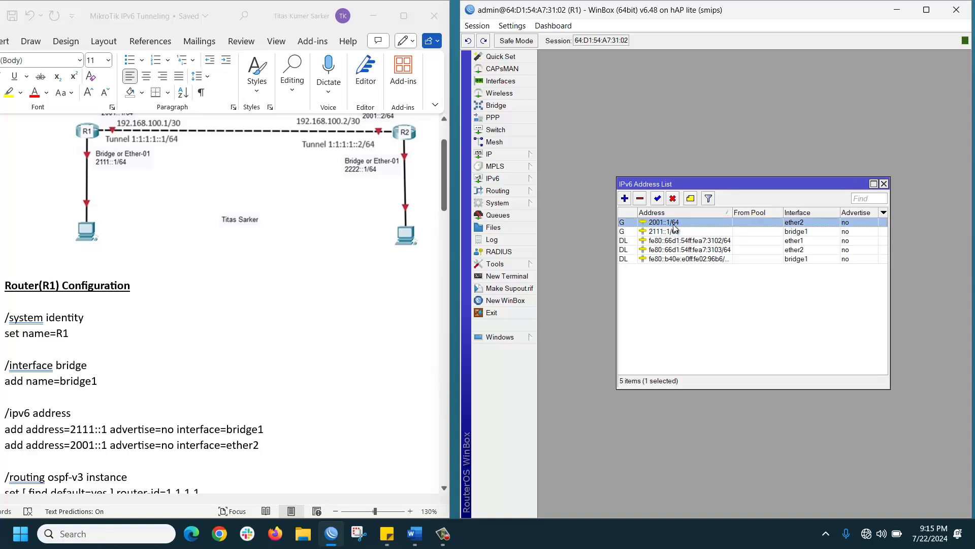
- Copy the document's /routing ospf-v3 instance commands that set router-id=1.1.1.1 on the default instance
scroll(222, 306, "down", 3)
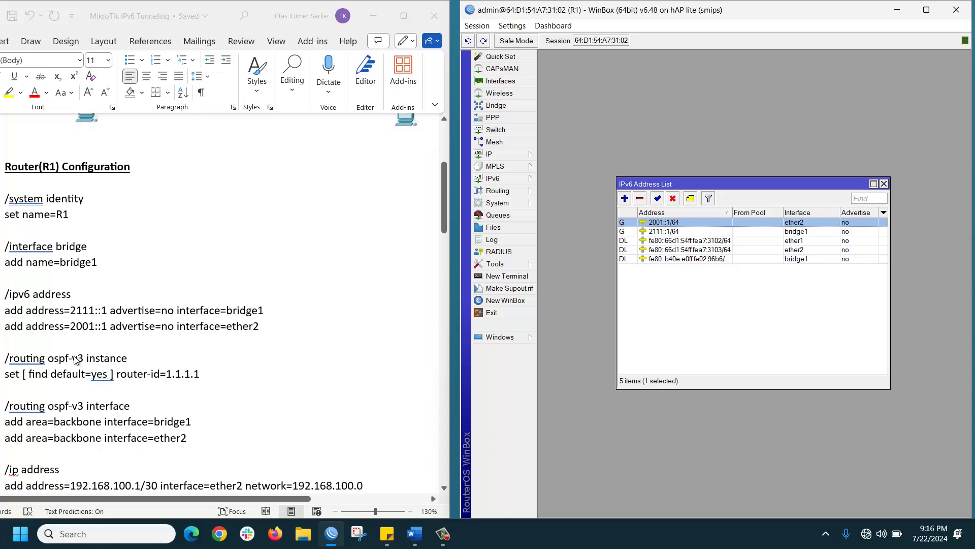
key("alt+Tab")
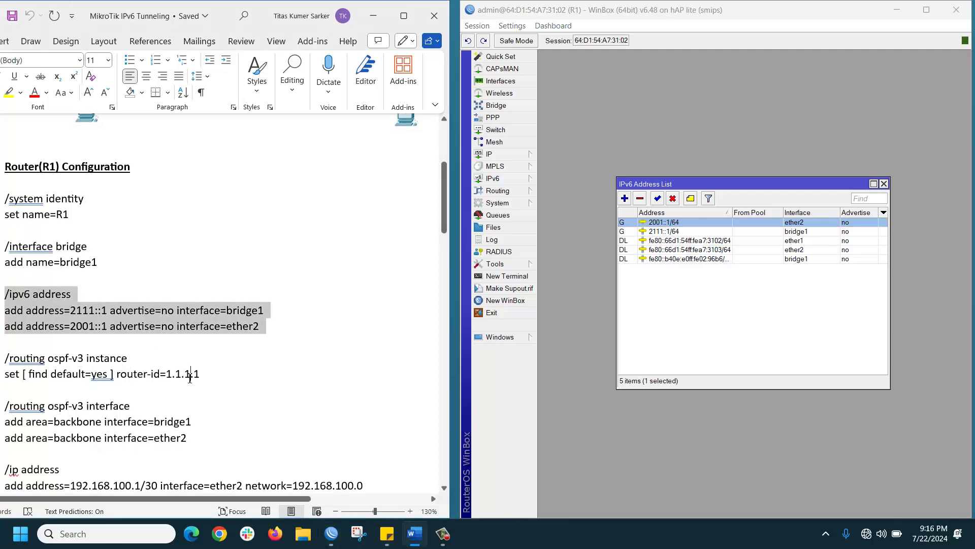
left_click(190, 376)
left_click_drag(3, 365, 198, 376)
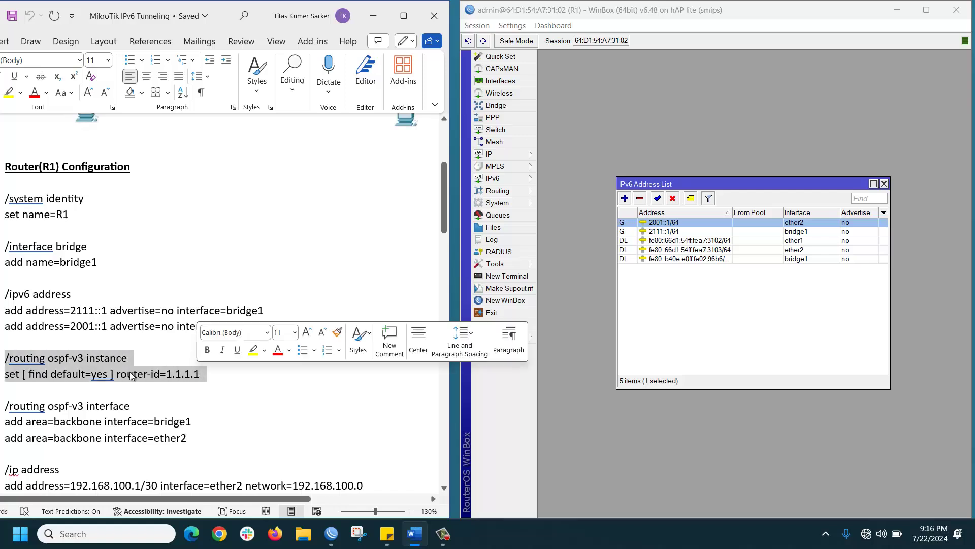
right_click(114, 365)
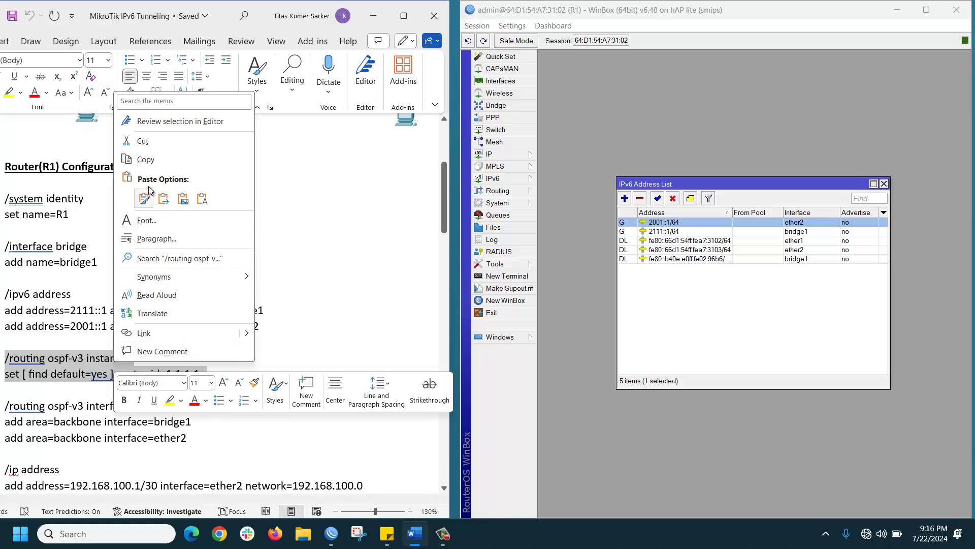
left_click(153, 162)
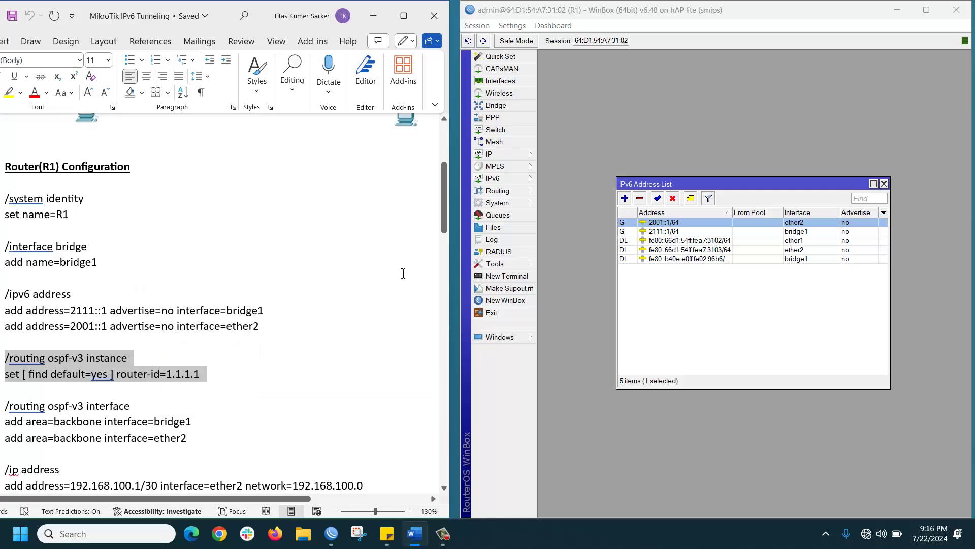
- Inspect the OSPFv3 interfaces and instances in WinBox
left_click(499, 192)
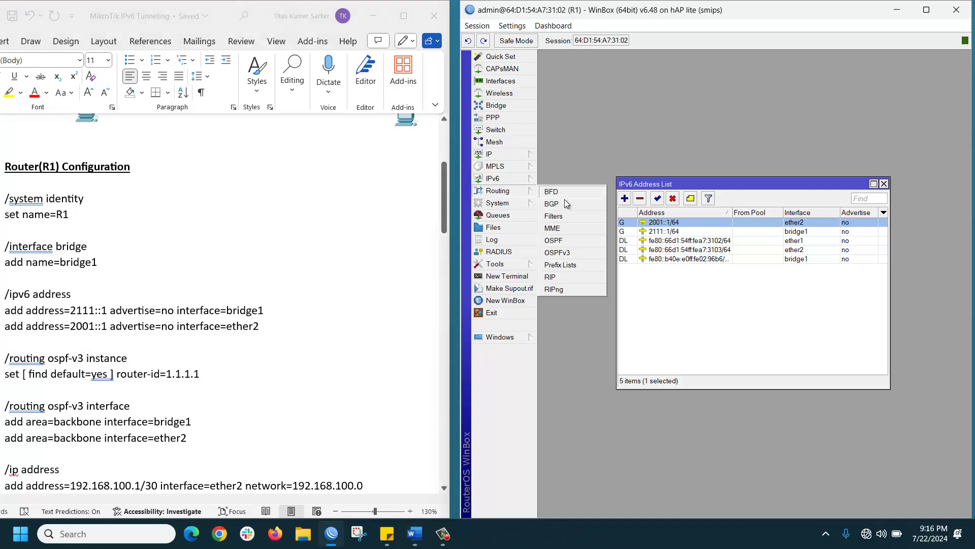
left_click(568, 252)
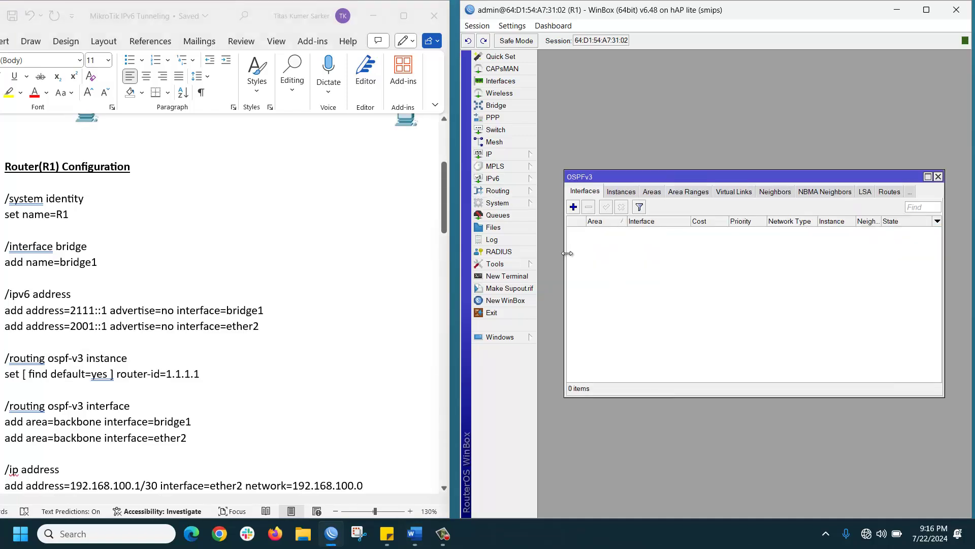
left_click(624, 193)
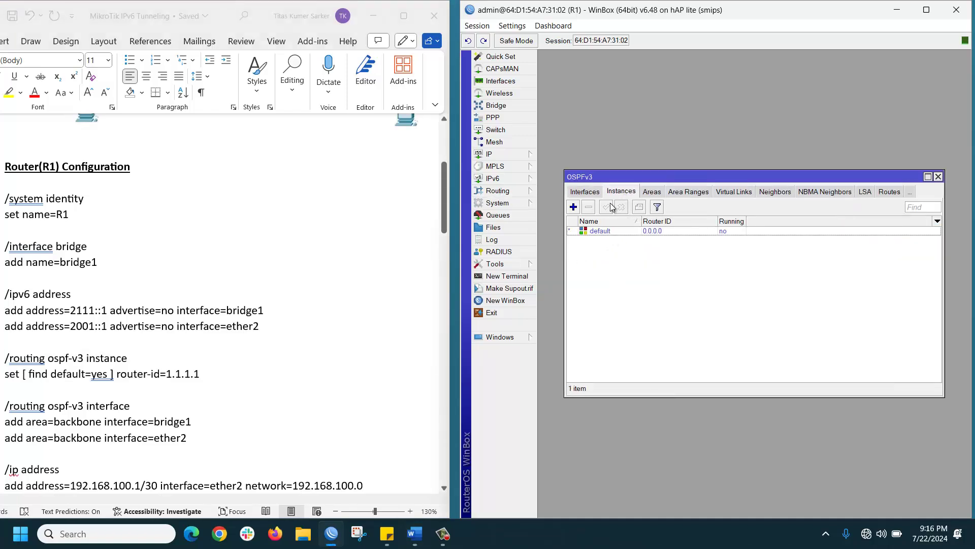
left_click(938, 176)
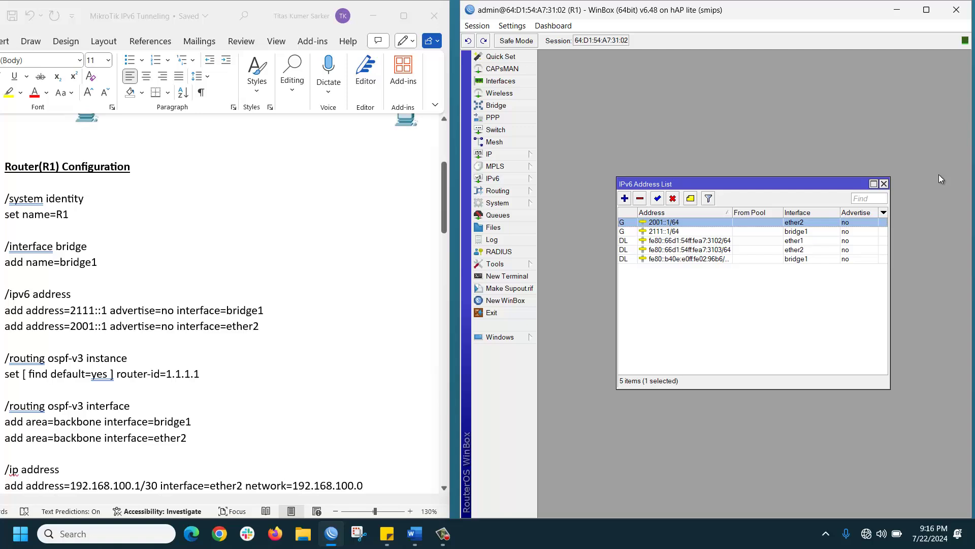
- Run the copied OSPFv3 instance commands in a new terminal to set the default instance's router ID to 1.1.1.1
left_click(507, 276)
right_click(653, 392)
left_click(680, 443)
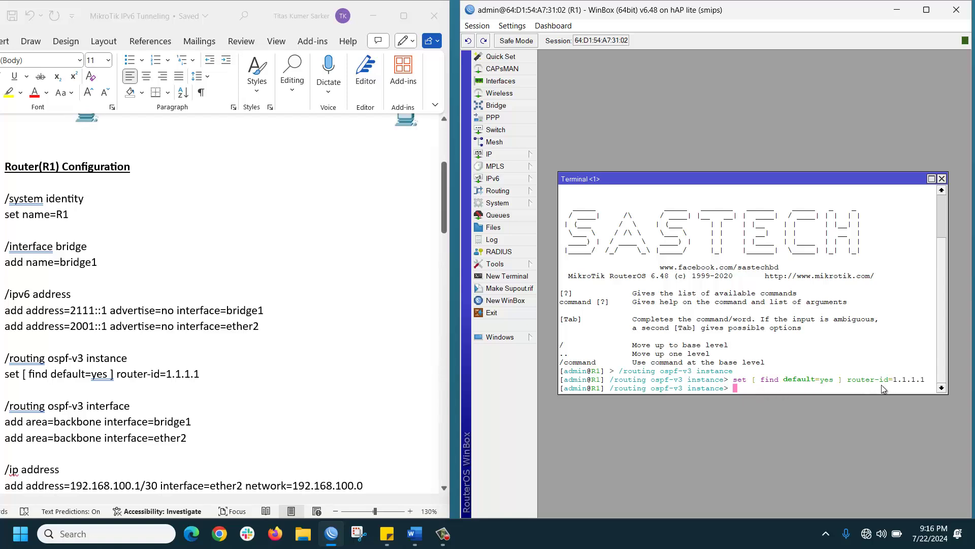
- Check the default OSPFv3 instance's router ID in the router's OSPFv3 settings
left_click(510, 191)
left_click(559, 253)
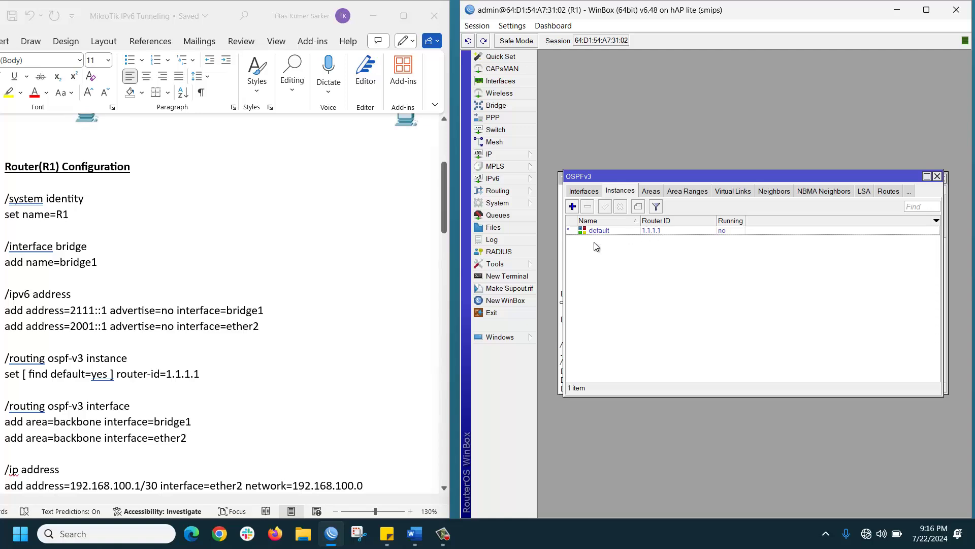
- Copy the document's /routing ospf-v3 interface commands that add bridge1 and ether2 to the backbone area
left_click(154, 401)
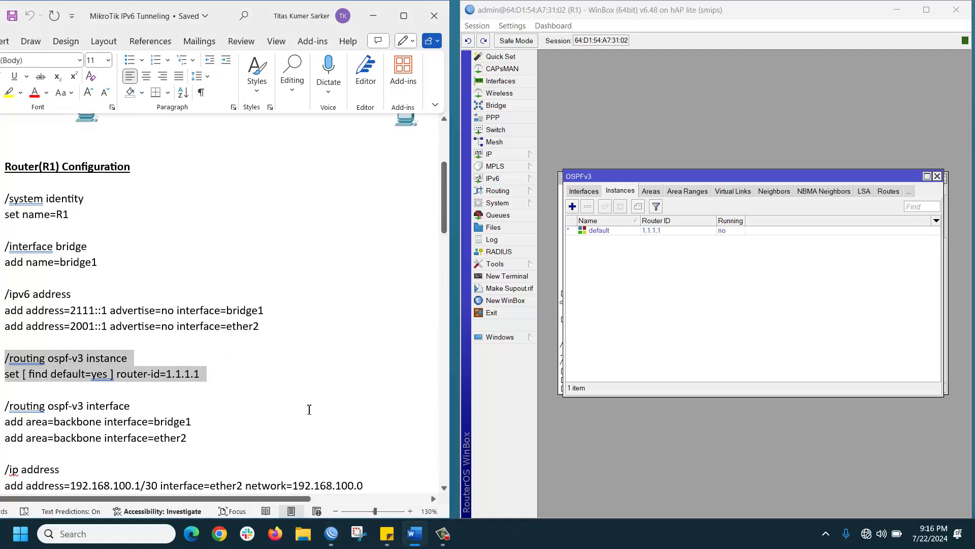
left_click(143, 420)
scroll(198, 387, "up", 5)
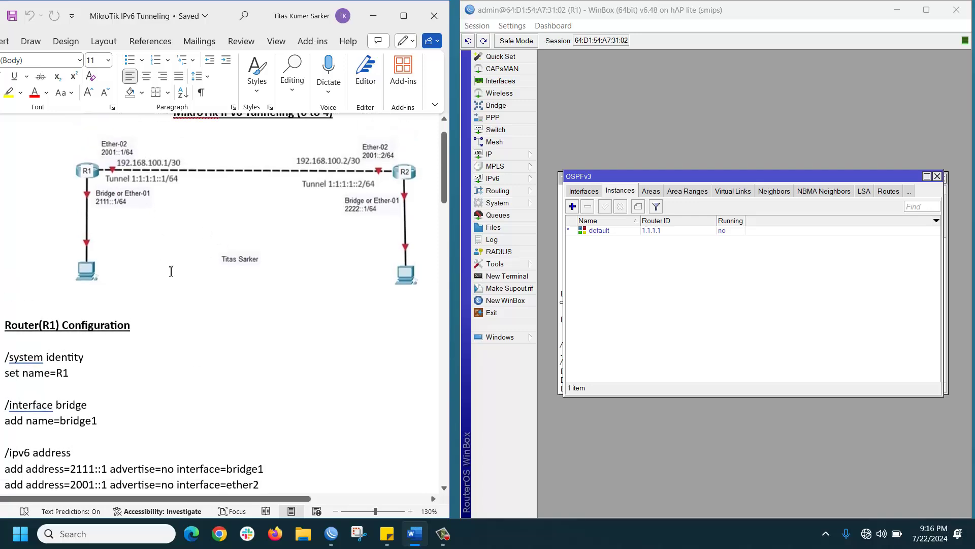
scroll(172, 281, "down", 9)
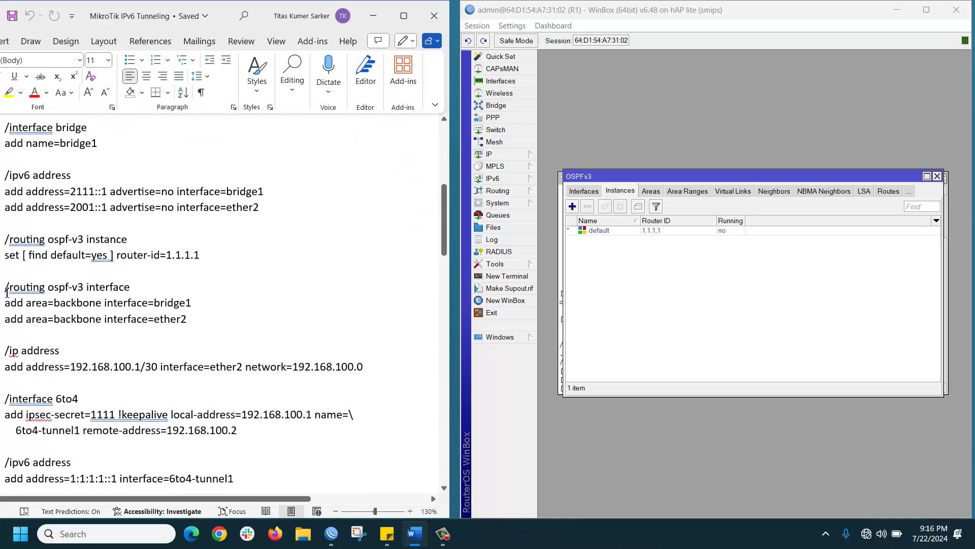
left_click_drag(22, 290, 188, 330)
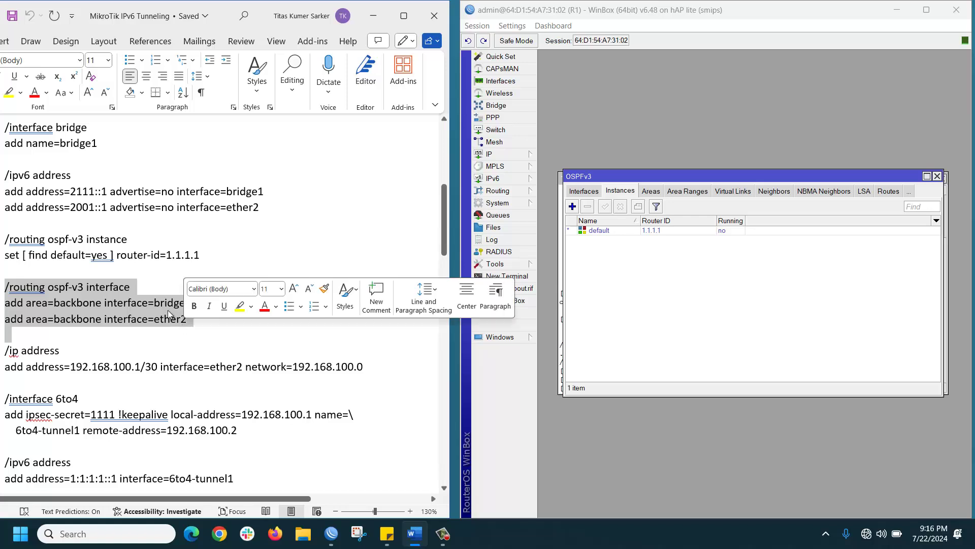
right_click(172, 314)
left_click(204, 113)
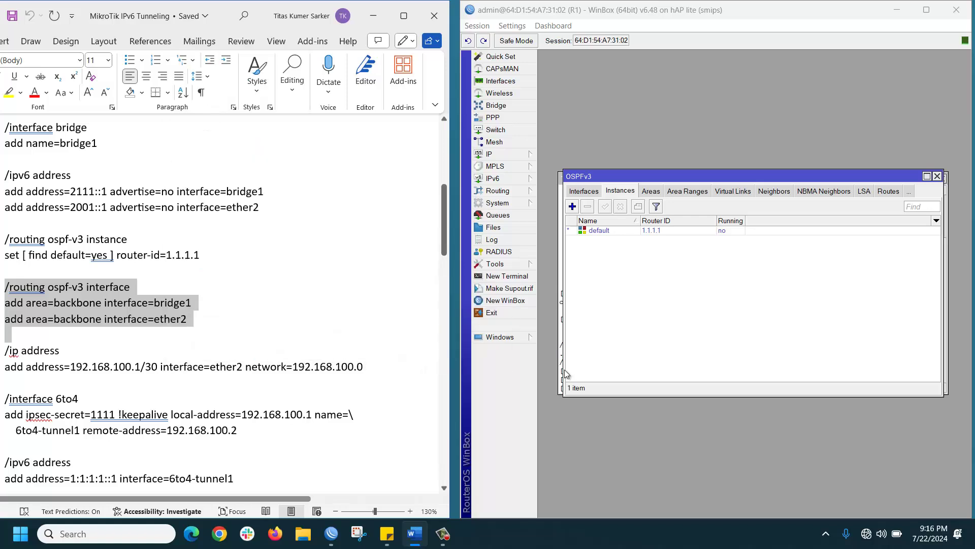
- Run the copied OSPFv3 interface commands in a new WinBox terminal to add bridge1 and ether2 to the backbone area
left_click(502, 275)
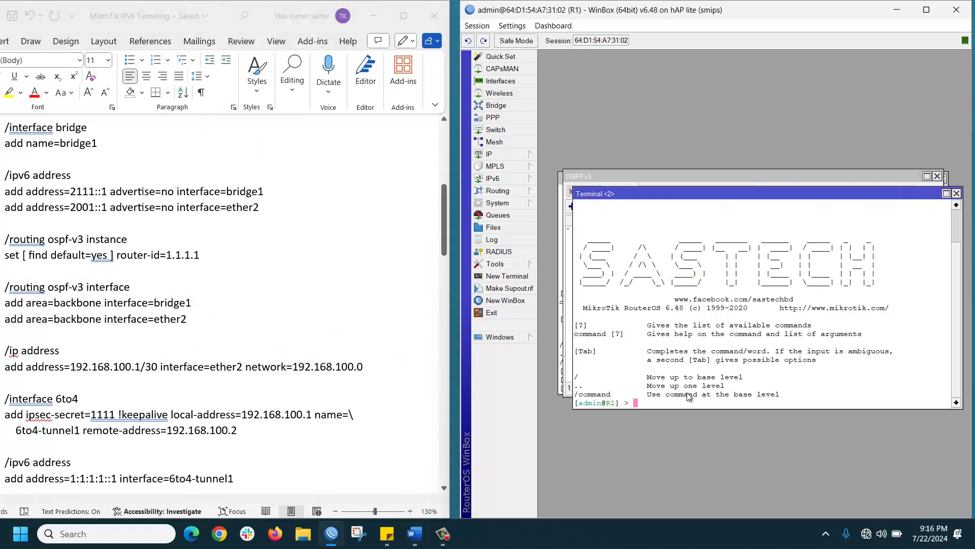
right_click(663, 400)
left_click(684, 452)
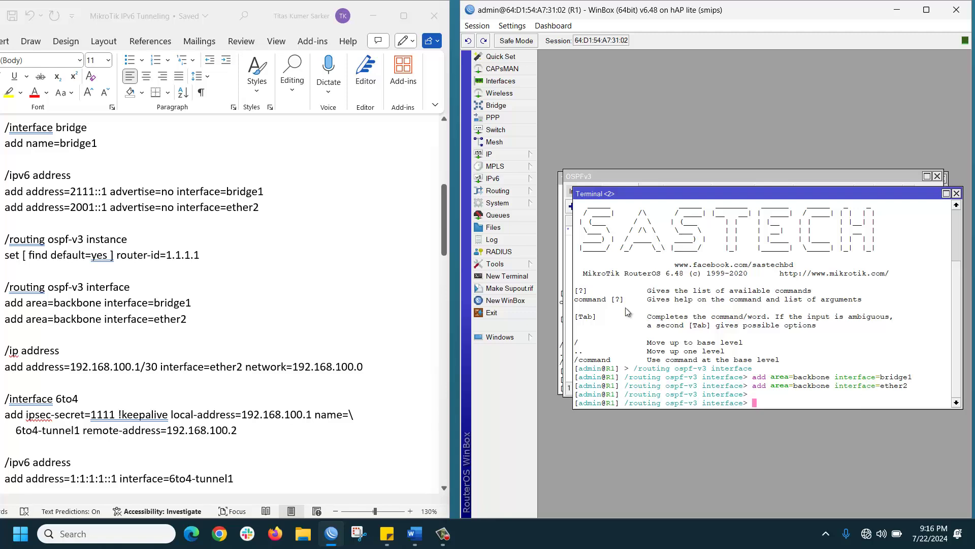
- Check the OSPFv3 interface list for the bridge1 and ether2 entries
left_click(500, 192)
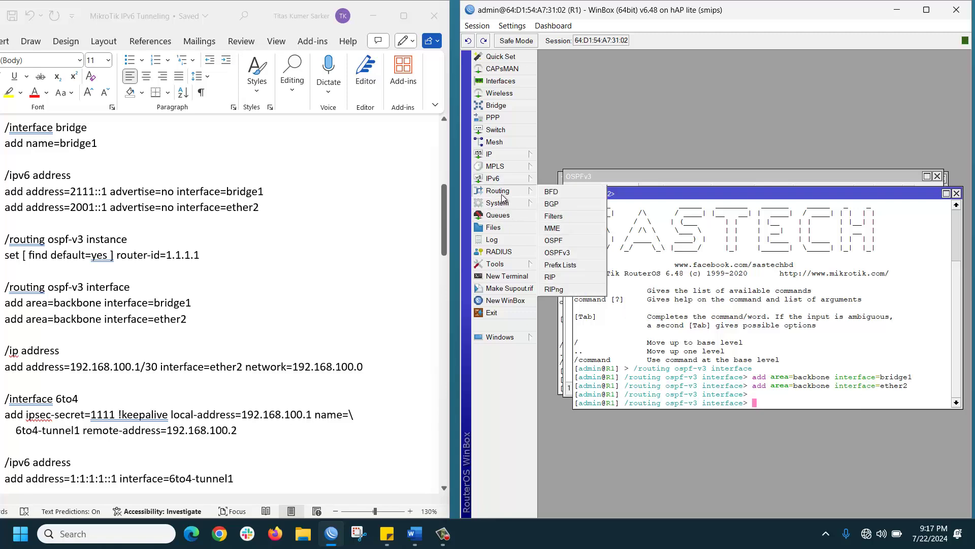
left_click(564, 251)
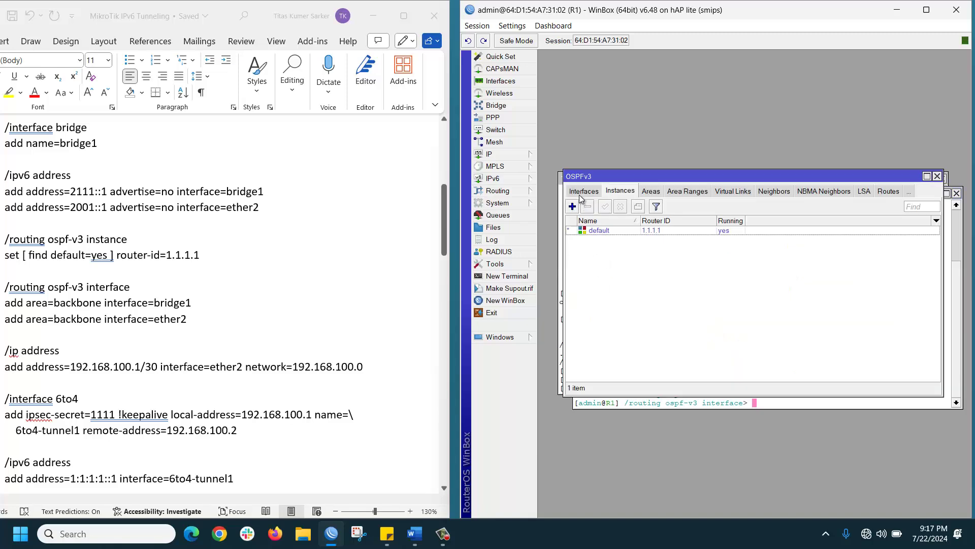
left_click(584, 191)
left_click(623, 231)
left_click(627, 241)
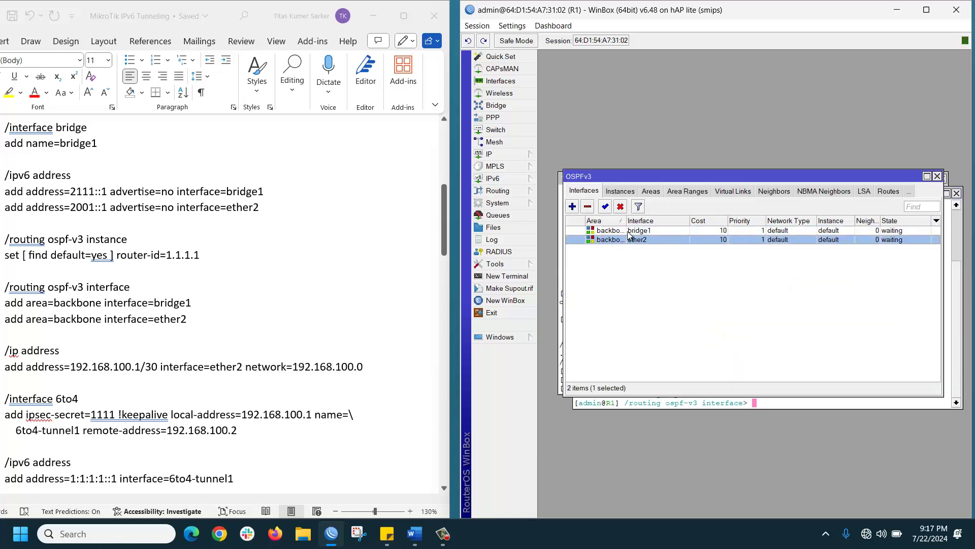
- Copy the document's /ip address commands that add 192.168.100.1/30 on ether2 with network 192.168.100.0
left_click(138, 383)
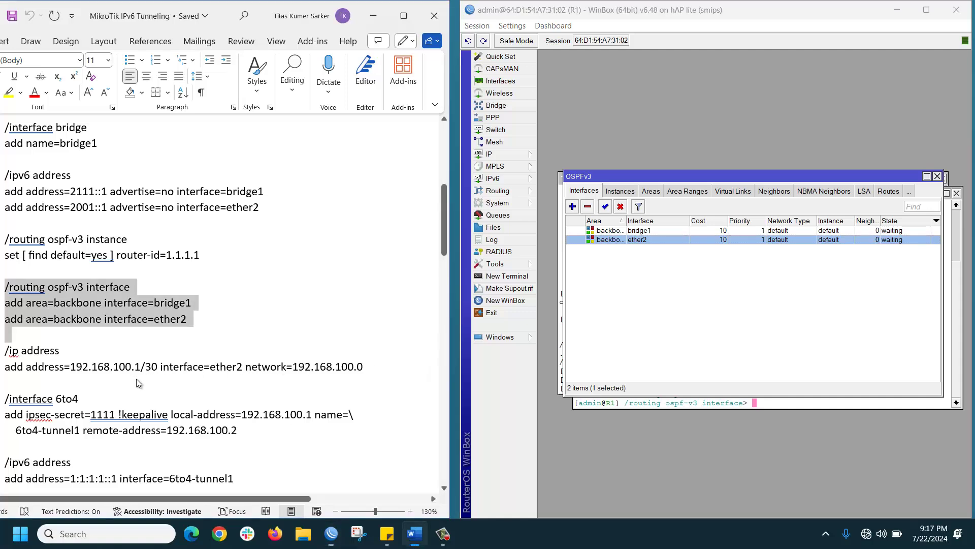
left_click(83, 368)
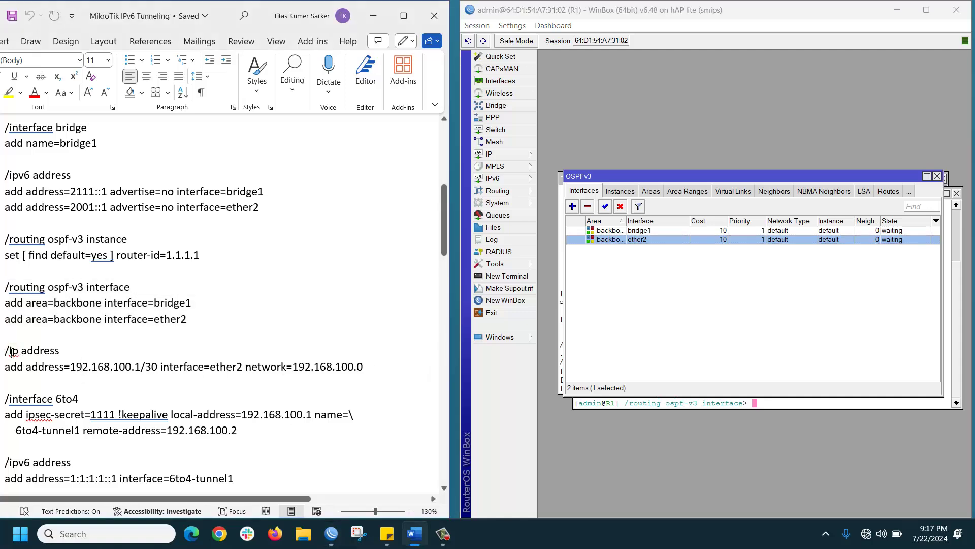
left_click_drag(6, 351, 373, 365)
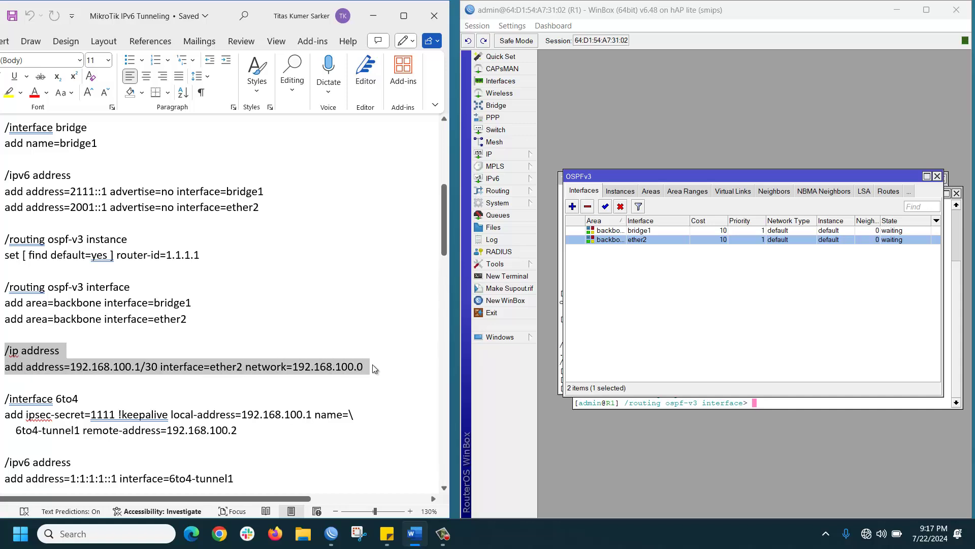
right_click(330, 364)
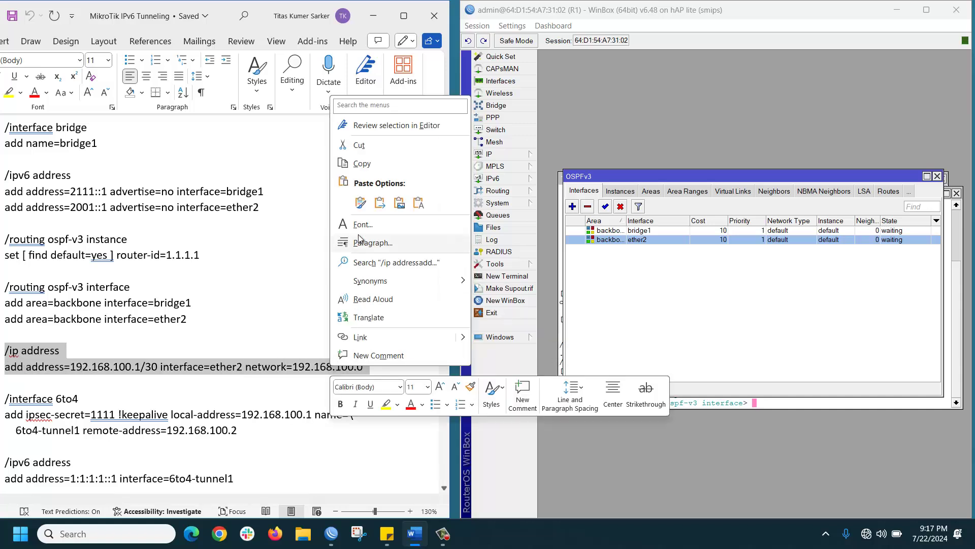
left_click(363, 163)
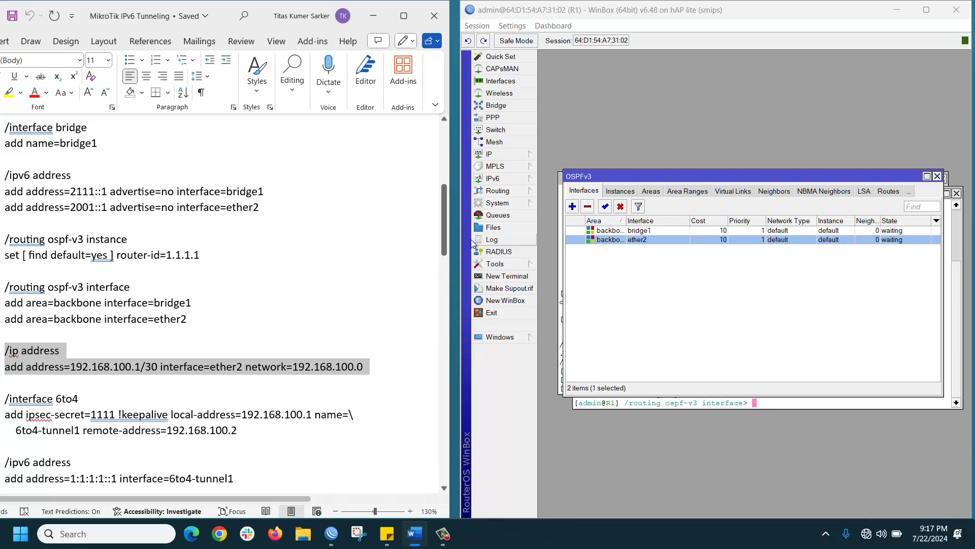
- Run the copied /ip address commands in a new WinBox terminal to assign 192.168.100.1/30 to ether2 with network 192.168.100.0
scroll(350, 248, "up", 3)
scroll(354, 247, "up", 2)
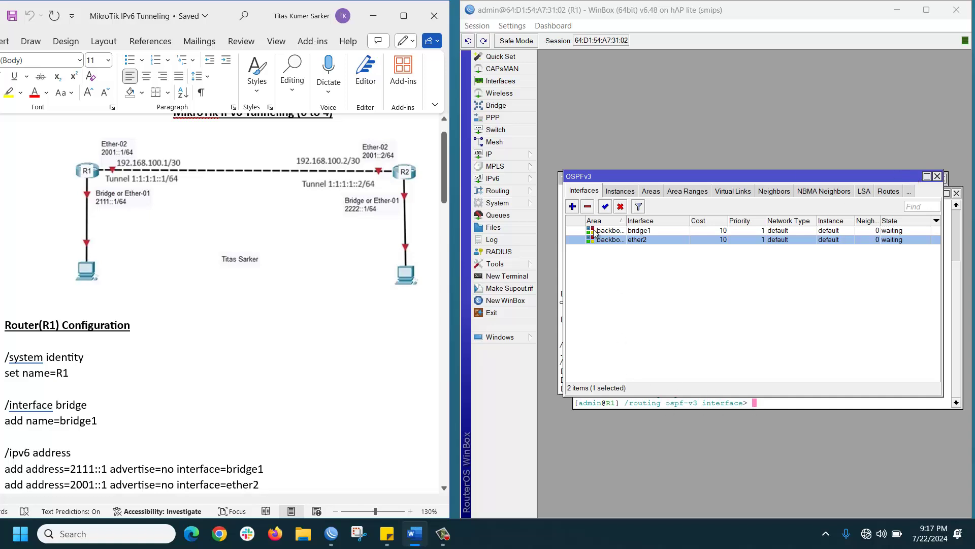
left_click(513, 277)
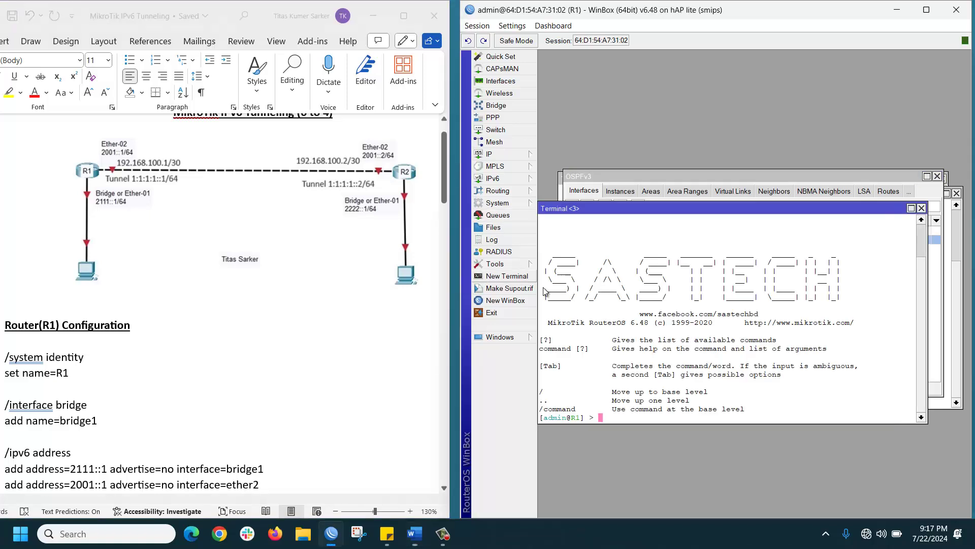
right_click(623, 418)
left_click(649, 469)
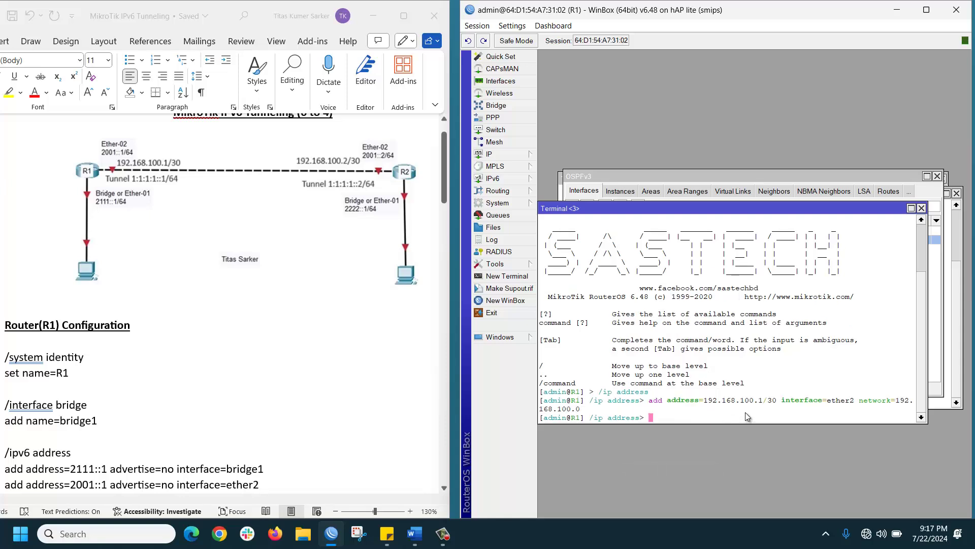
- Check the router's IPv4 address list for the ether2 entry
left_click(511, 154)
left_click(570, 190)
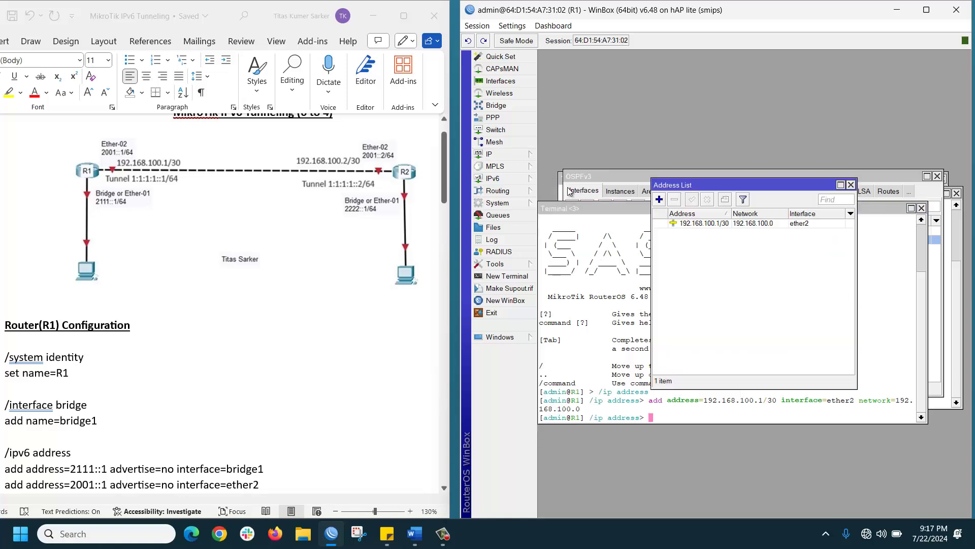
left_click(739, 224)
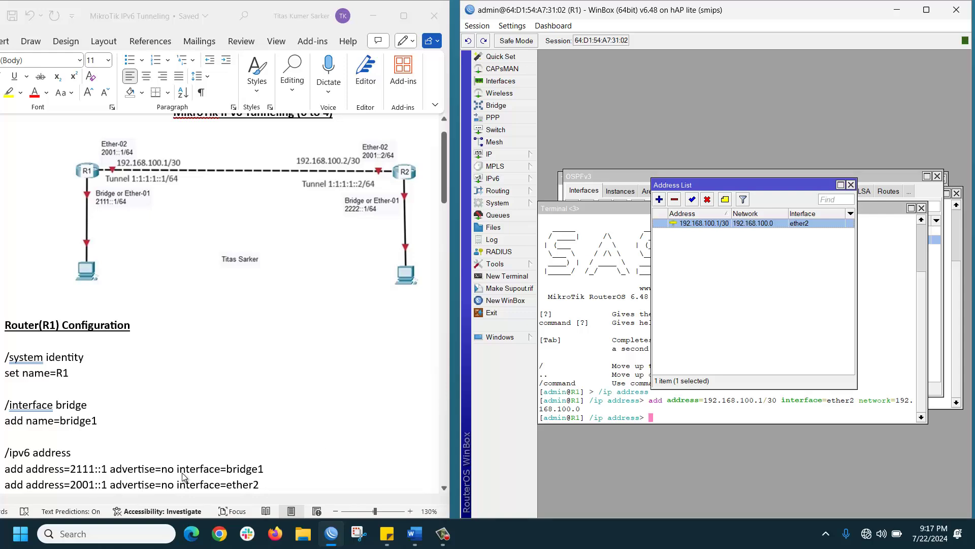
- Copy the document's /interface 6to4 commands that define 6to4-tunnel1 between 192.168.100.1 and 192.168.100.2
scroll(184, 476, "down", 5)
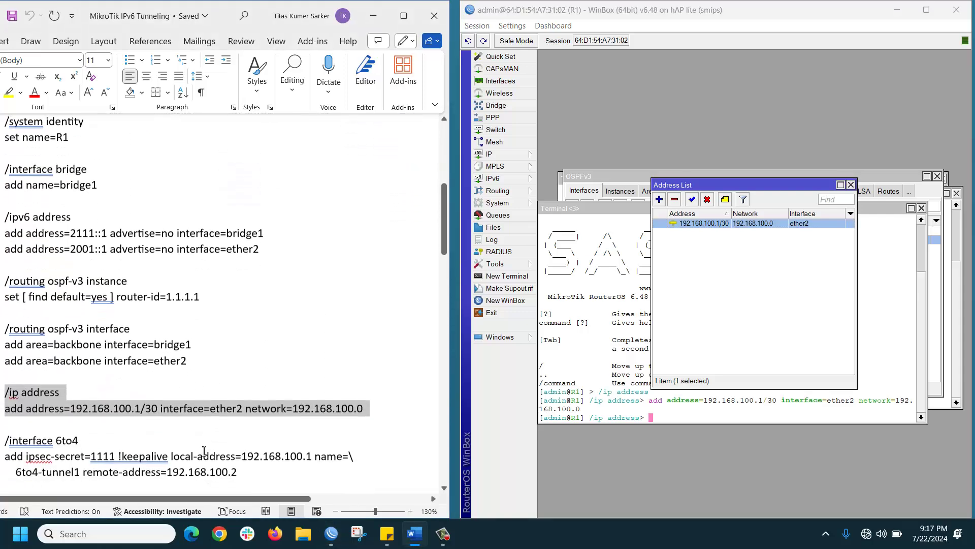
scroll(204, 450, "down", 3)
double_click(11, 327)
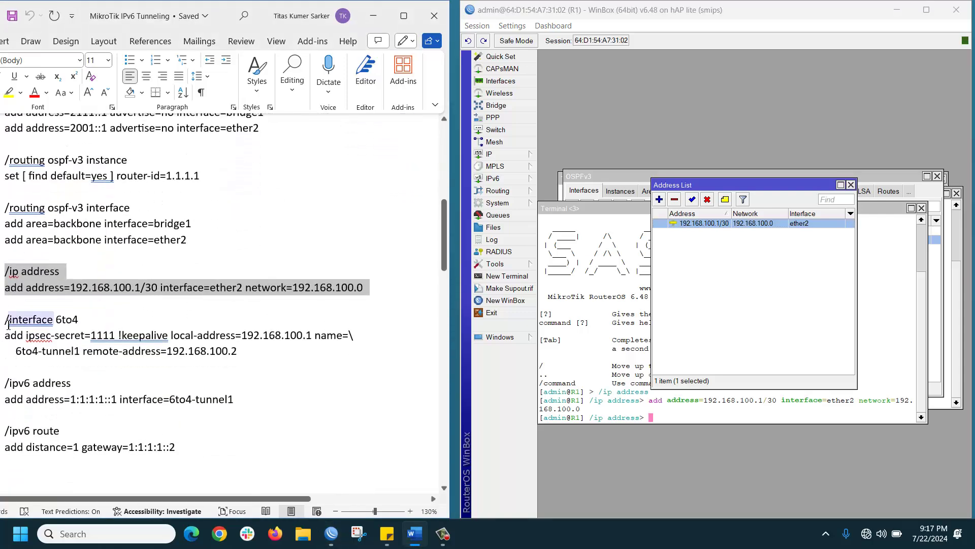
left_click_drag(5, 319, 239, 352)
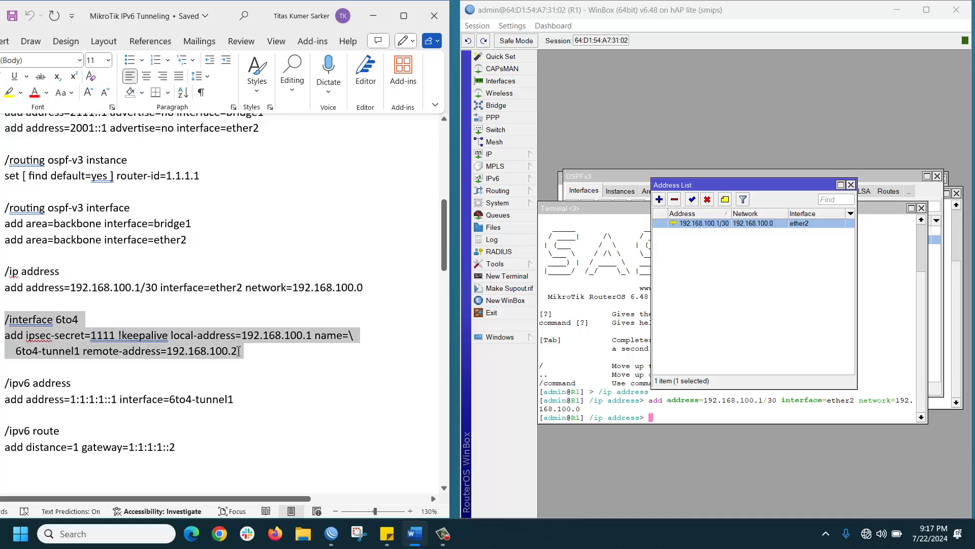
right_click(239, 351)
left_click(277, 147)
- Run the copied 6to4 commands in a new WinBox terminal, adding 6to4-tunnel1 with local address 192.168.100.1, remote address 192.168.100.2, the IPsec secret and no keepalive
left_click(511, 279)
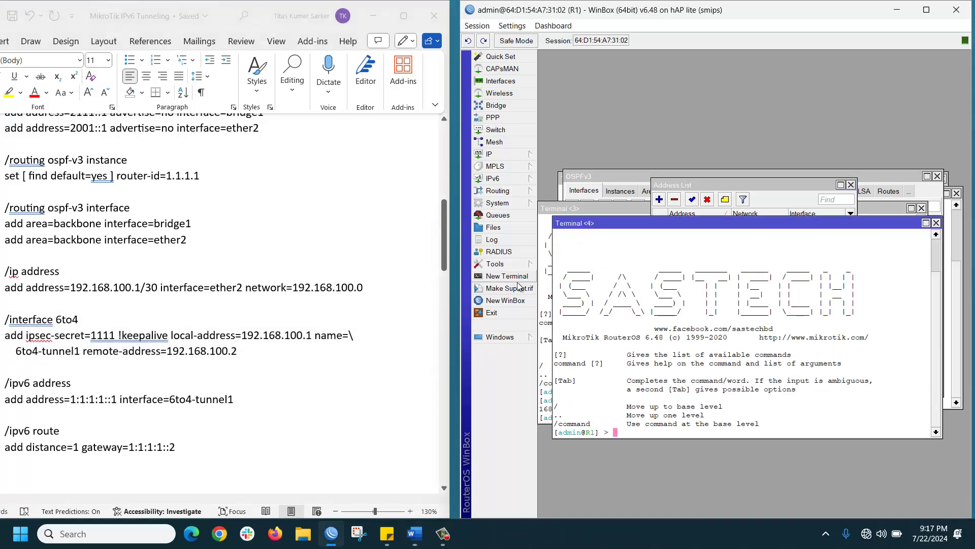
right_click(625, 437)
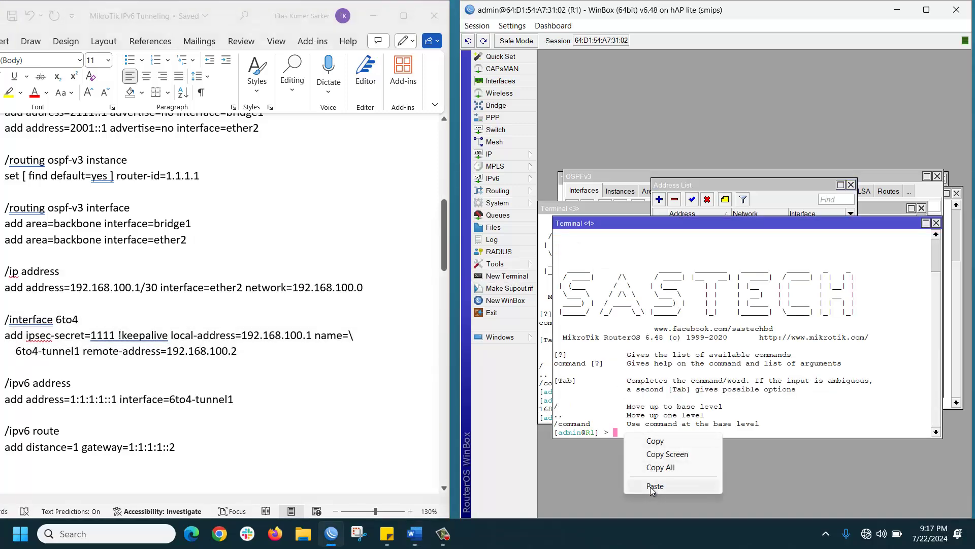
left_click(655, 485)
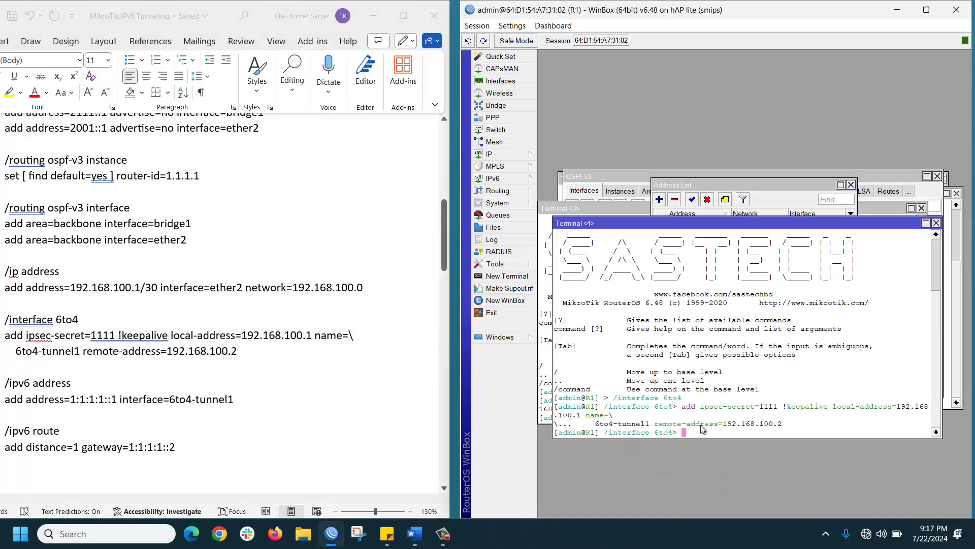
- Open 6to4-tunnel1 from the interface list and inspect its local and remote addresses
left_click(502, 81)
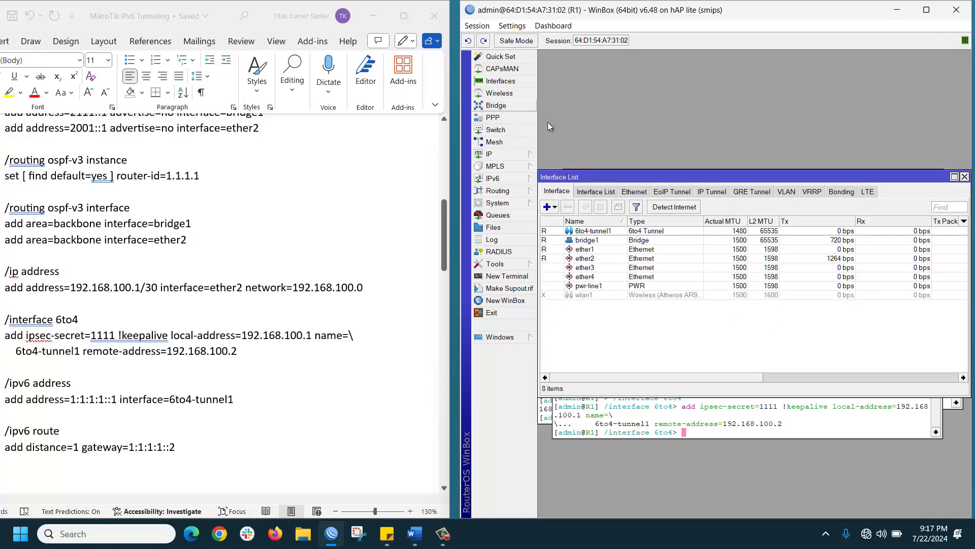
double_click(589, 231)
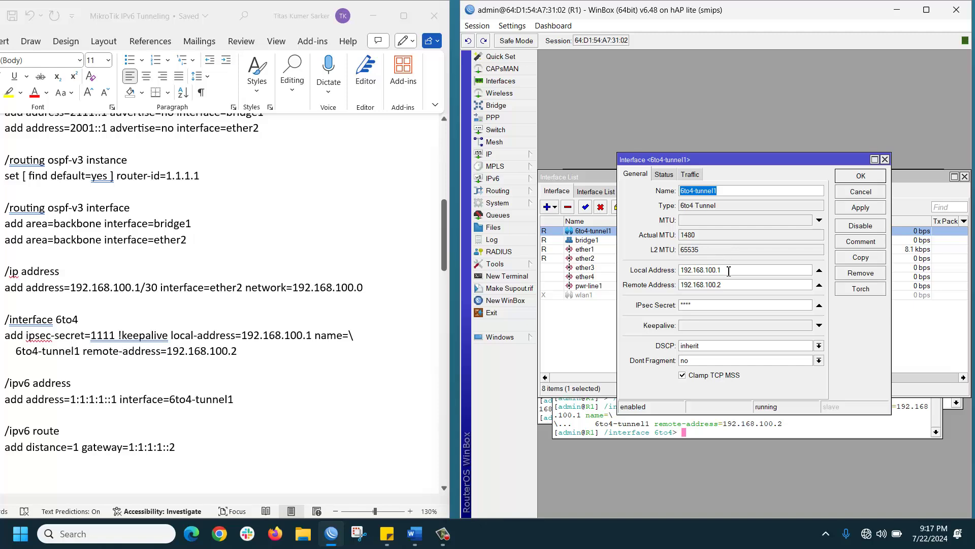
left_click_drag(728, 271, 639, 274)
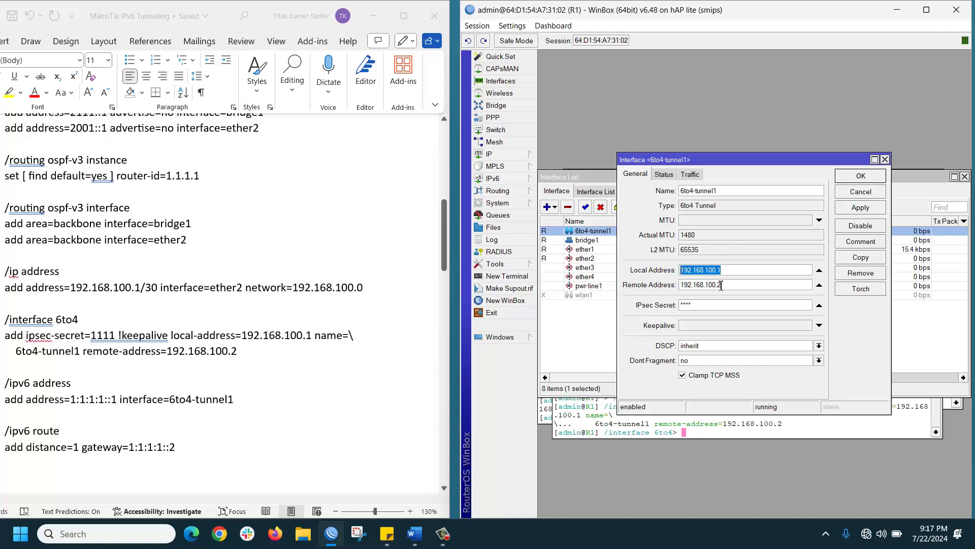
left_click_drag(721, 285, 622, 298)
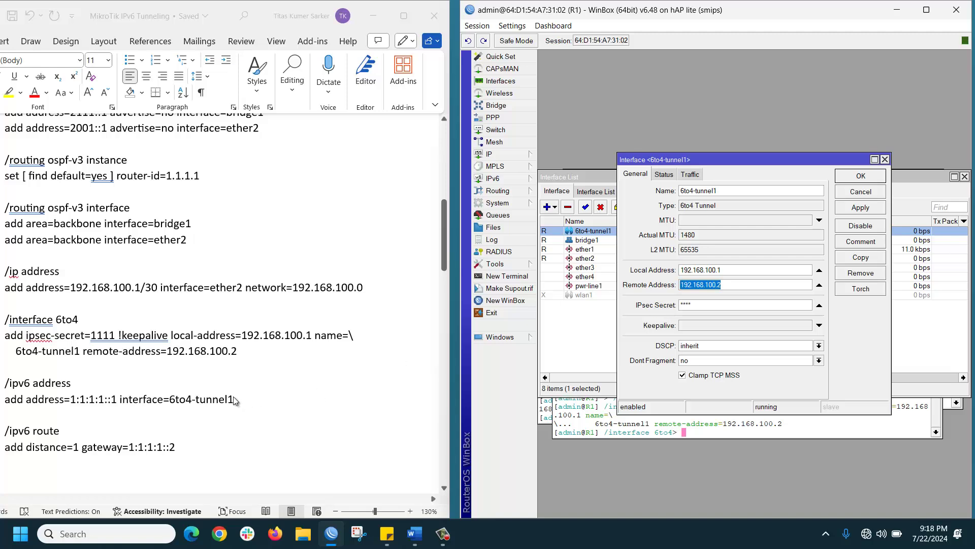
- Copy the document's /ipv6 address commands that add 1:1:1:1::1 on 6to4-tunnel1
scroll(235, 400, "down", 1)
scroll(190, 371, "down", 1)
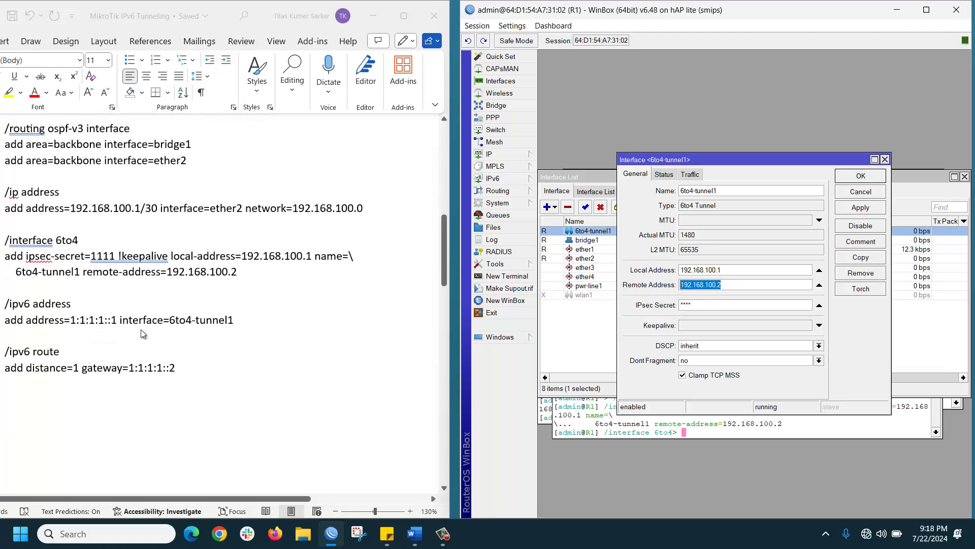
key("alt+Tab")
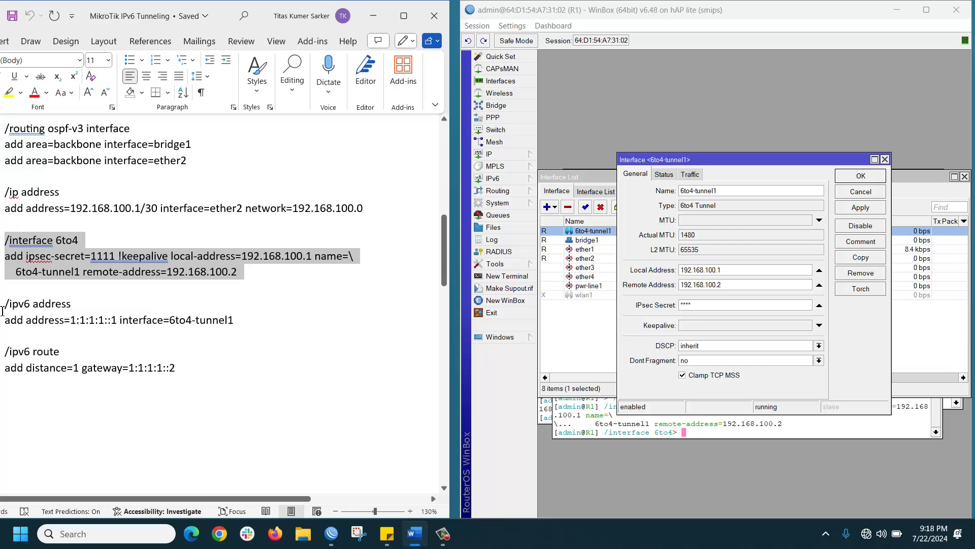
left_click_drag(3, 307, 237, 321)
right_click(220, 322)
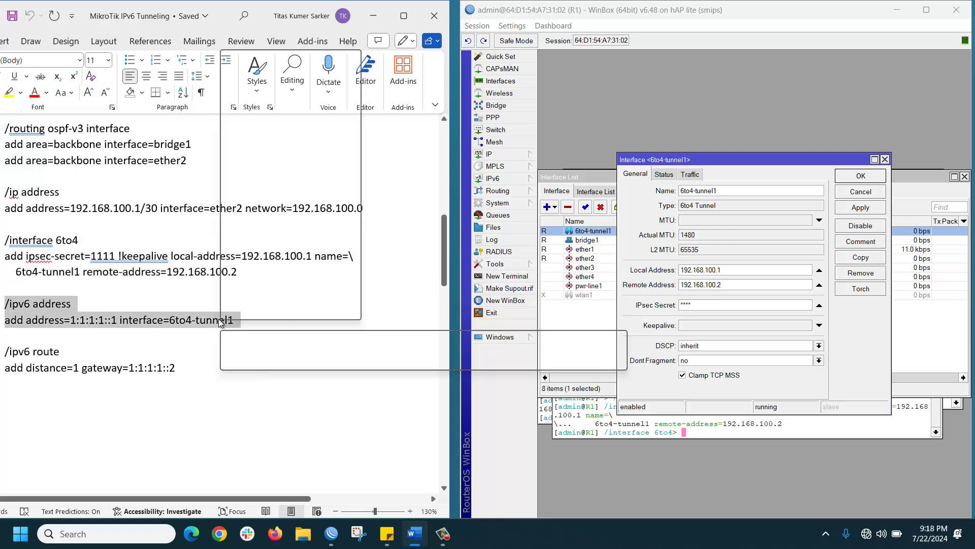
left_click(257, 118)
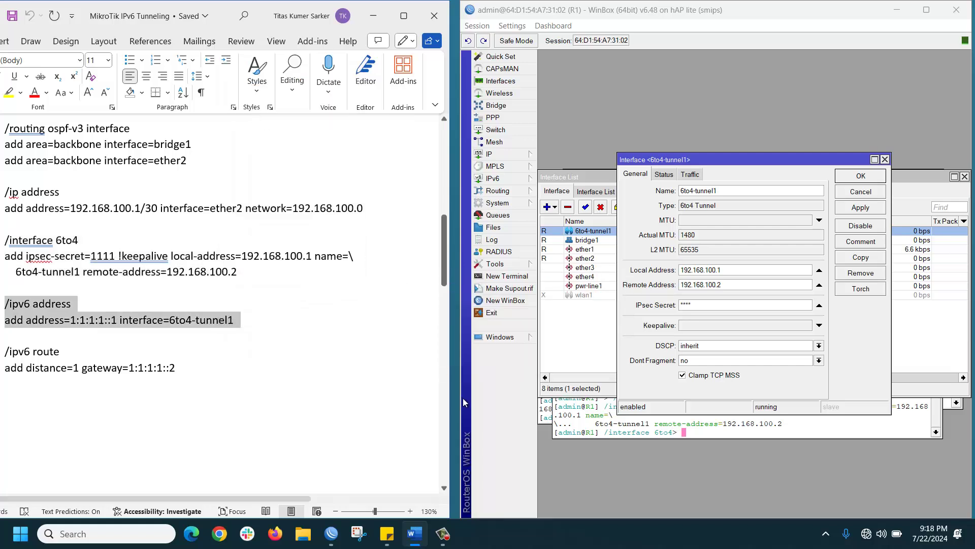
- Run the copied /ipv6 address commands in a new WinBox terminal, adding 1:1:1:1::1 on 6to4-tunnel1
left_click(516, 278)
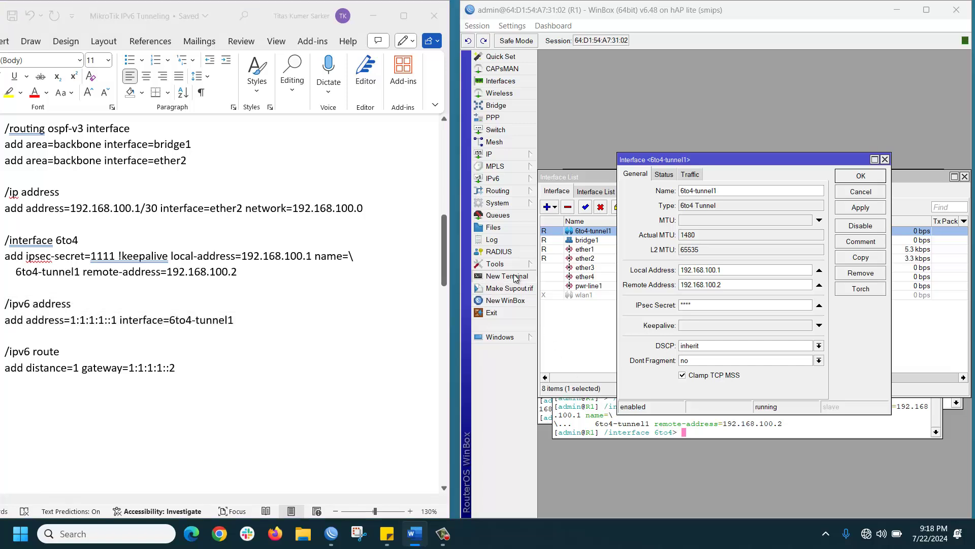
right_click(641, 451)
left_click(673, 501)
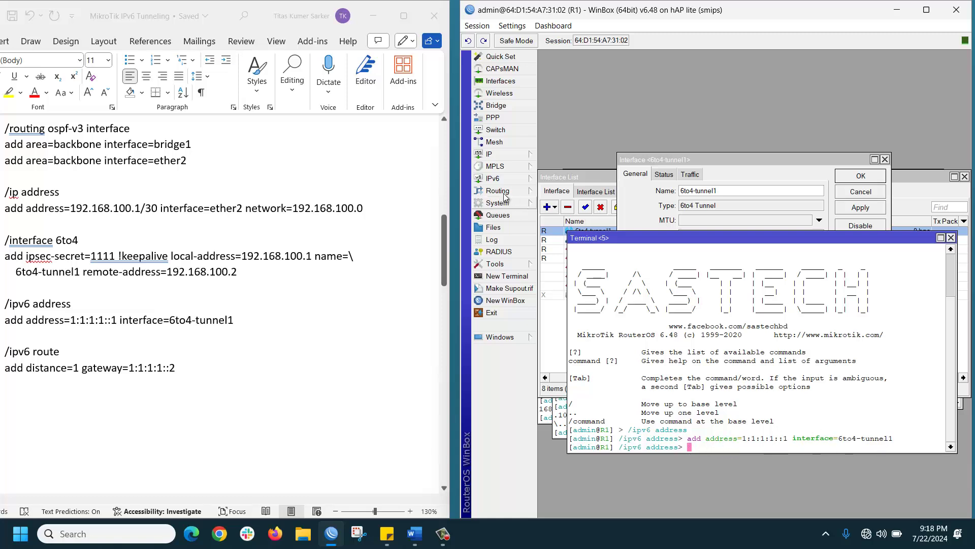
- Check the 6to4-tunnel1 entry in R1's IPv6 address list
left_click(508, 179)
left_click(561, 180)
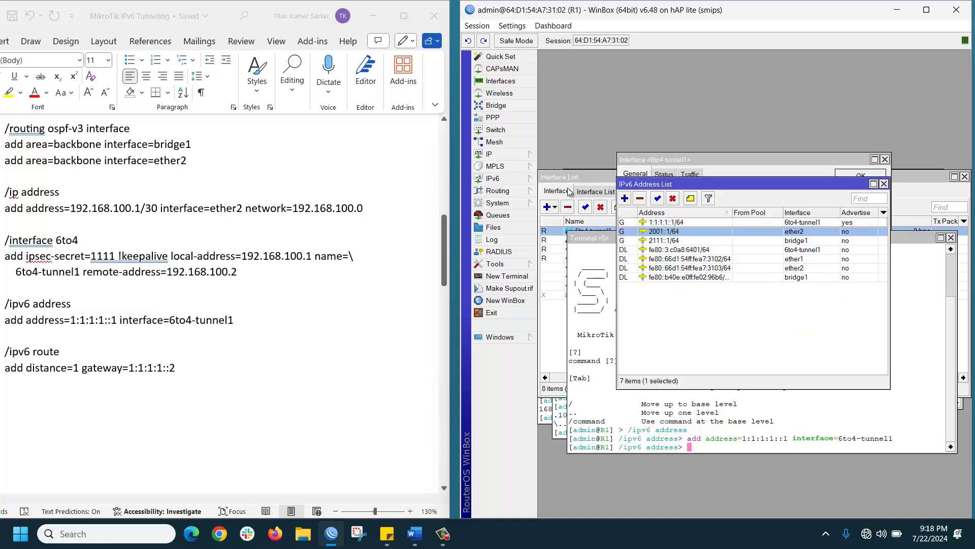
left_click(683, 222)
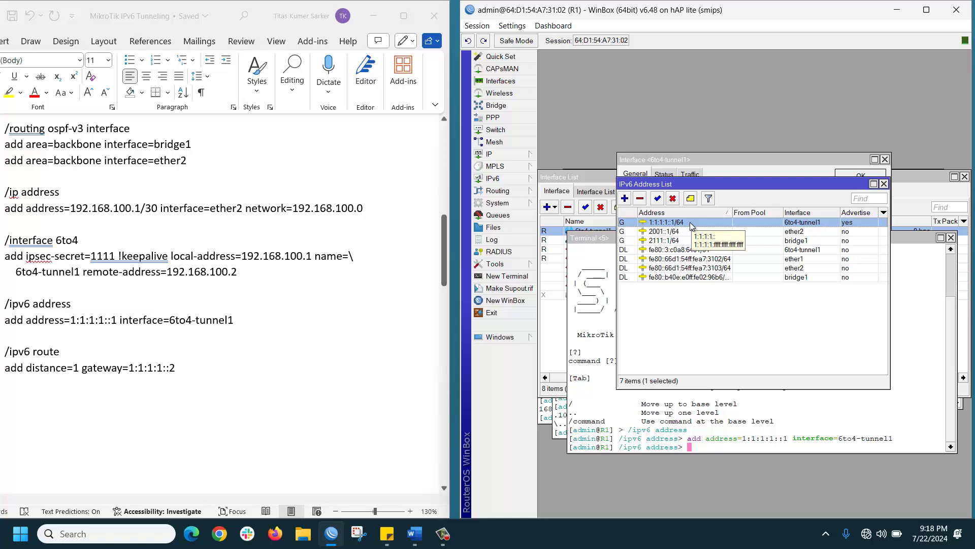
- Copy the document's /ipv6 route commands that add a route with distance 1 and gateway 1:1:1:1::2
left_click(117, 371)
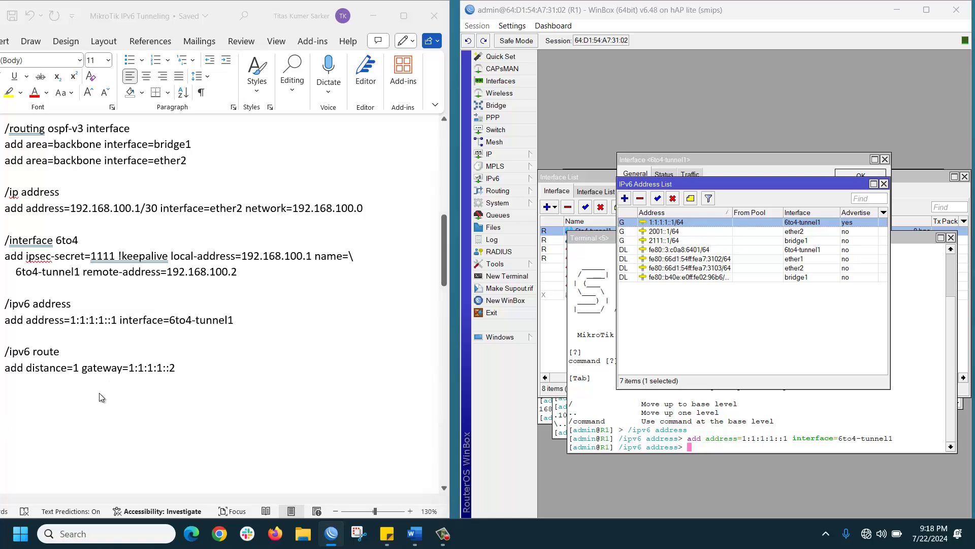
left_click_drag(5, 358, 111, 369)
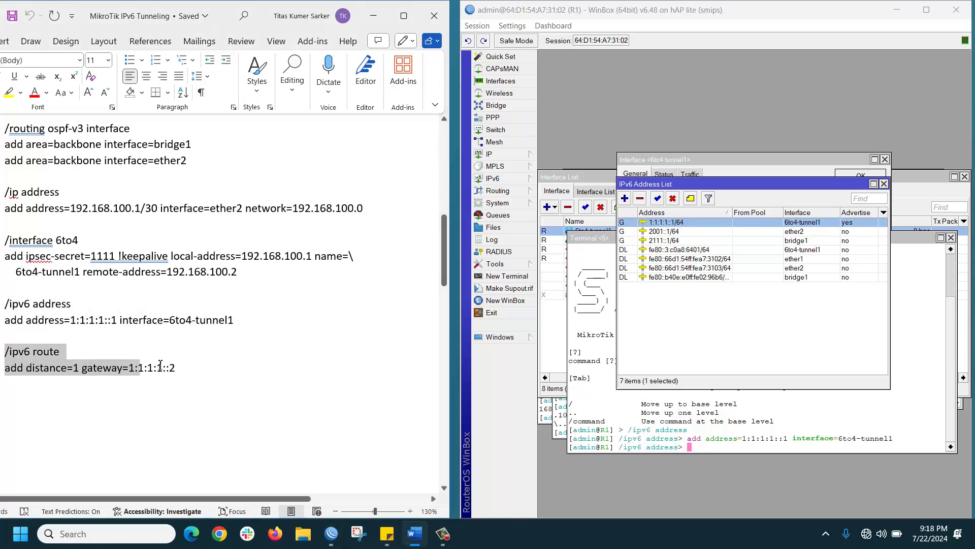
right_click(112, 368)
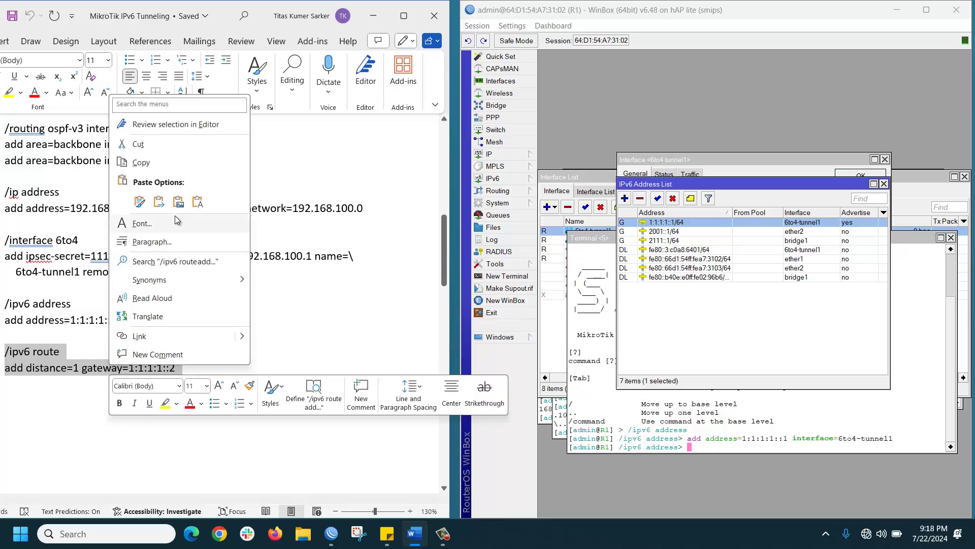
left_click(140, 163)
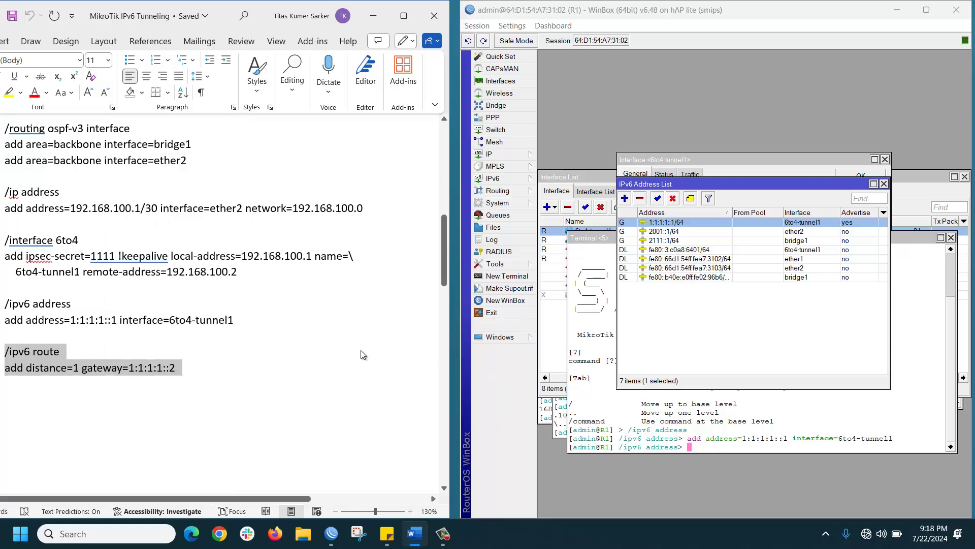
- Run the copied /ipv6 route commands in a new WinBox terminal, adding the route with distance 1 through gateway 1:1:1:1::2
left_click(506, 276)
right_click(635, 462)
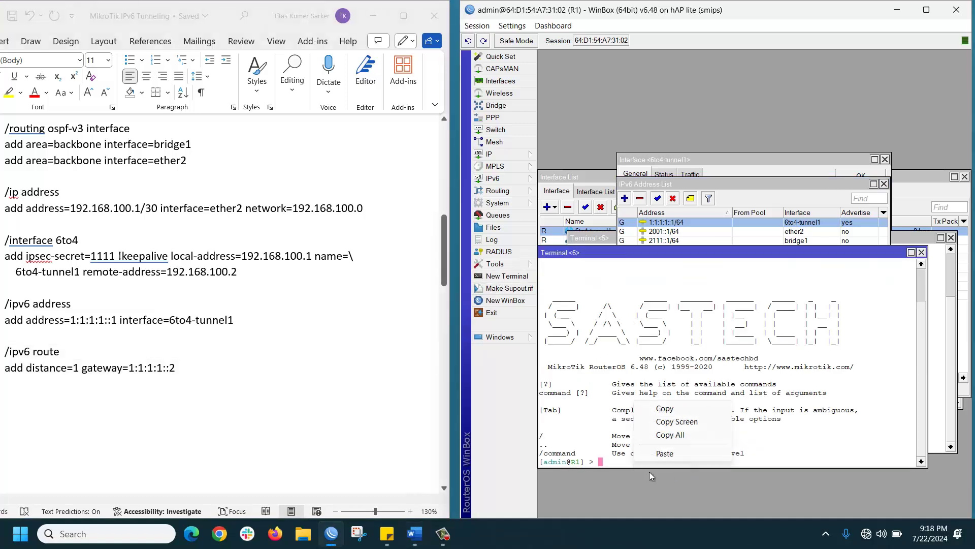
left_click(673, 456)
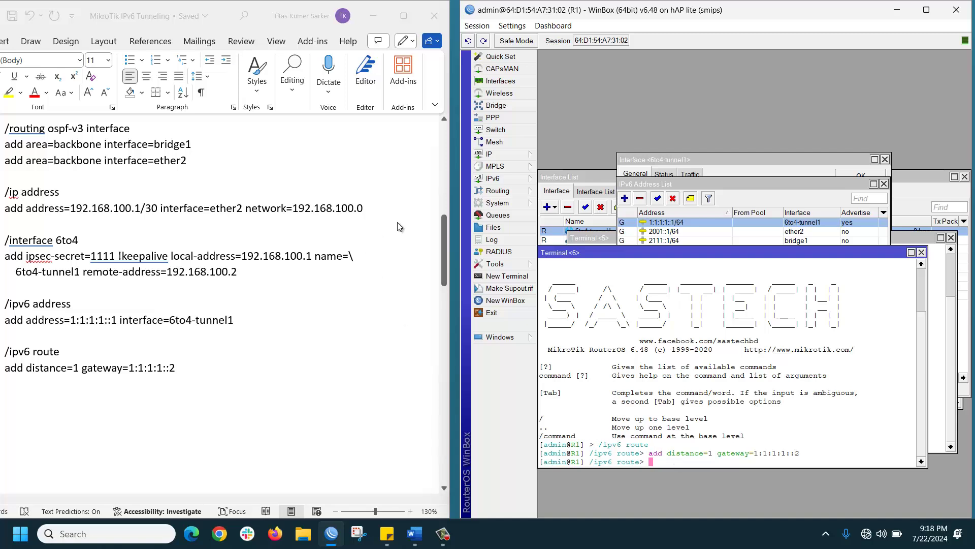
- Check the default route via 1:1:1:1::2 in R1's IPv6 route list
left_click(494, 192)
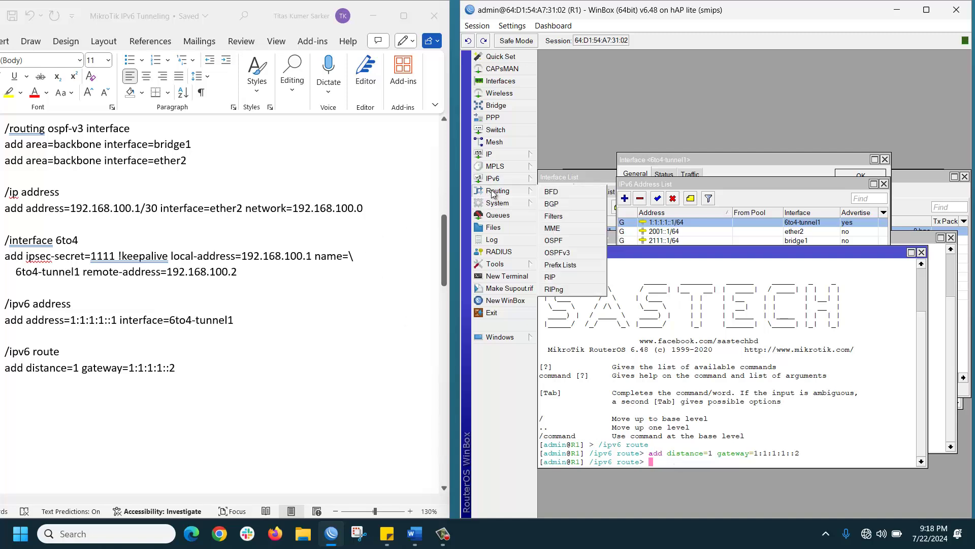
left_click(516, 178)
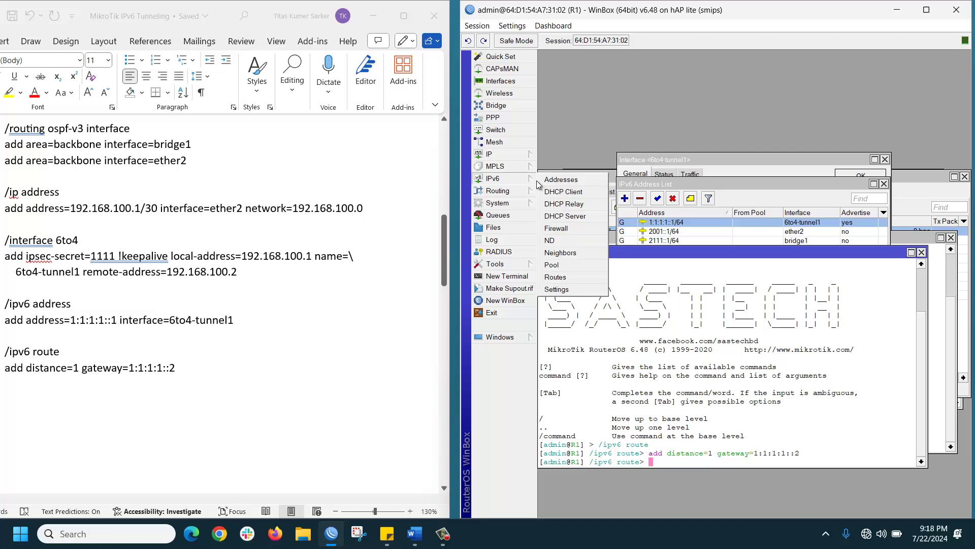
left_click(555, 277)
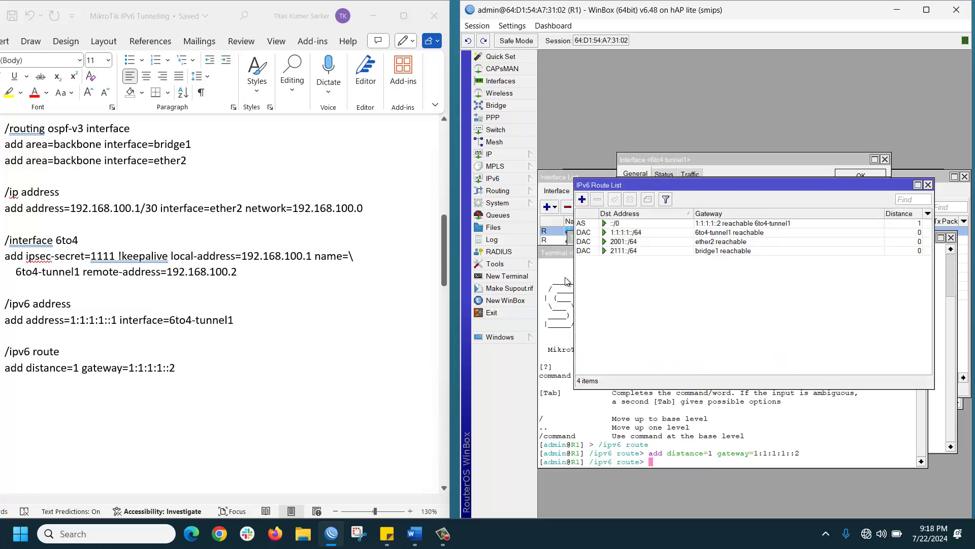
left_click(738, 226)
- Close the R1 session and connect a new WinBox session to the neighbor whose identity is MikroTik
scroll(97, 391, "down", 5)
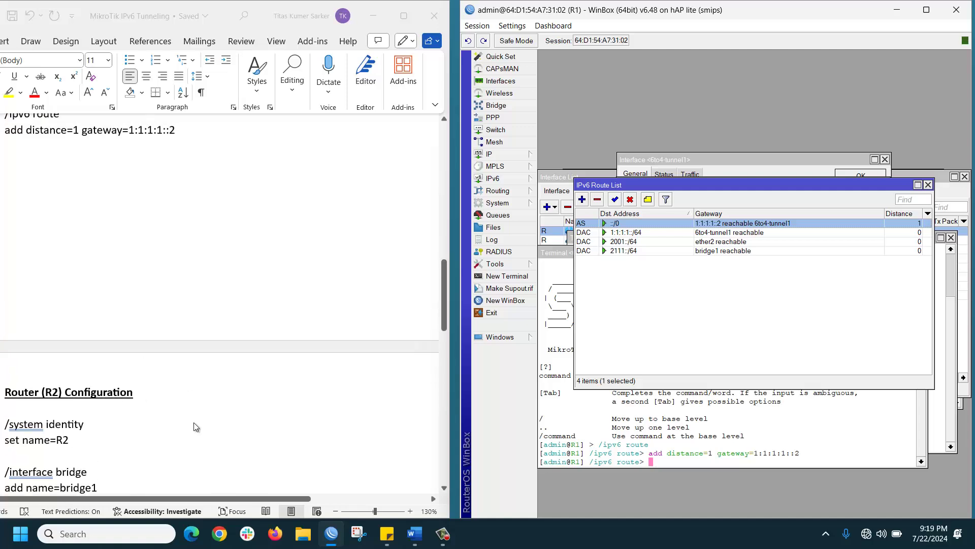
left_click(958, 10)
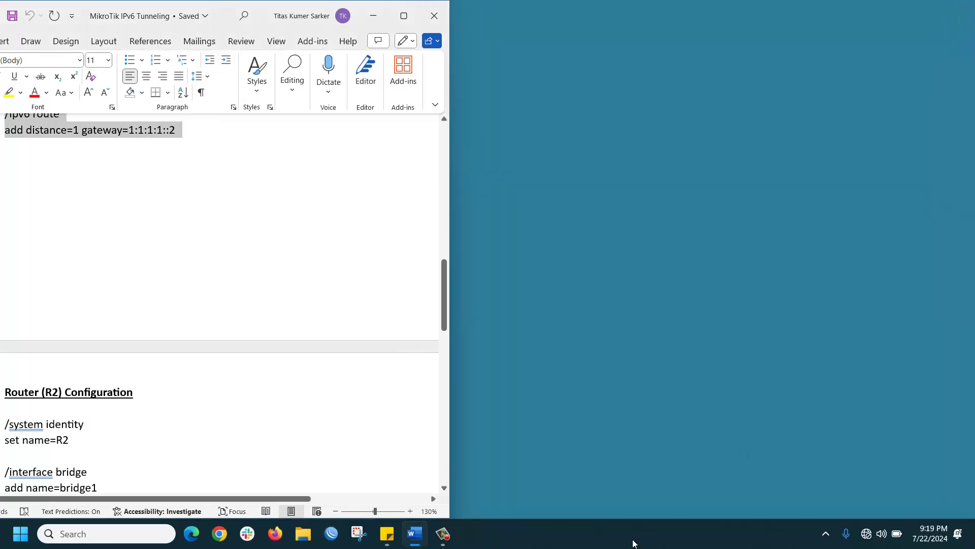
left_click(331, 534)
scroll(122, 335, "down", 8)
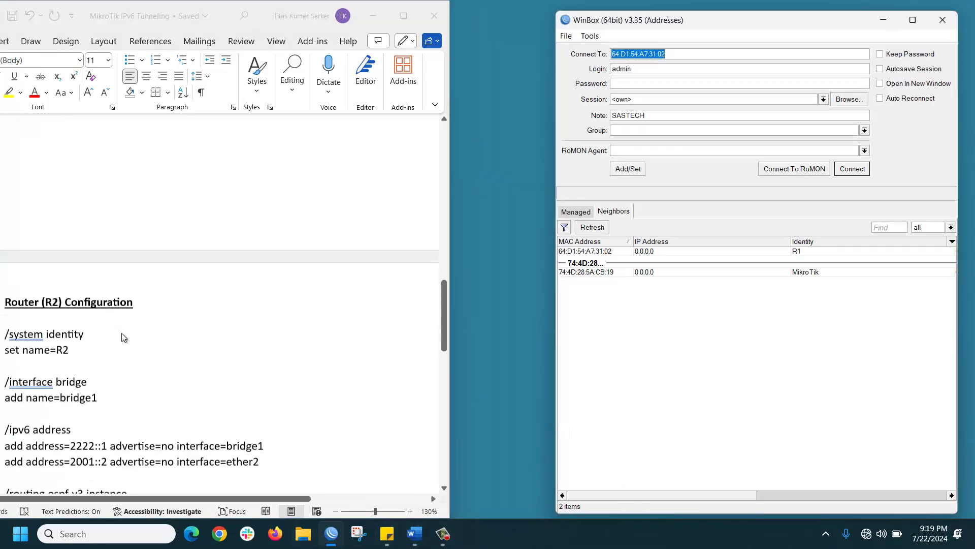
scroll(121, 333, "up", 1)
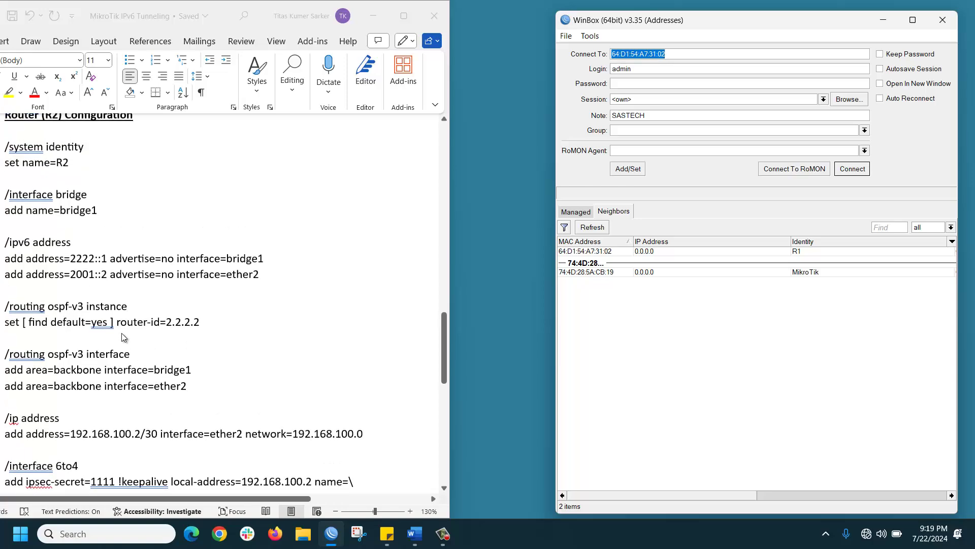
double_click(668, 274)
- Copy the /system identity commands that set the name R2 from the document's Router (R2) Configuration section
left_click(2, 186)
scroll(2, 186, "up", 1)
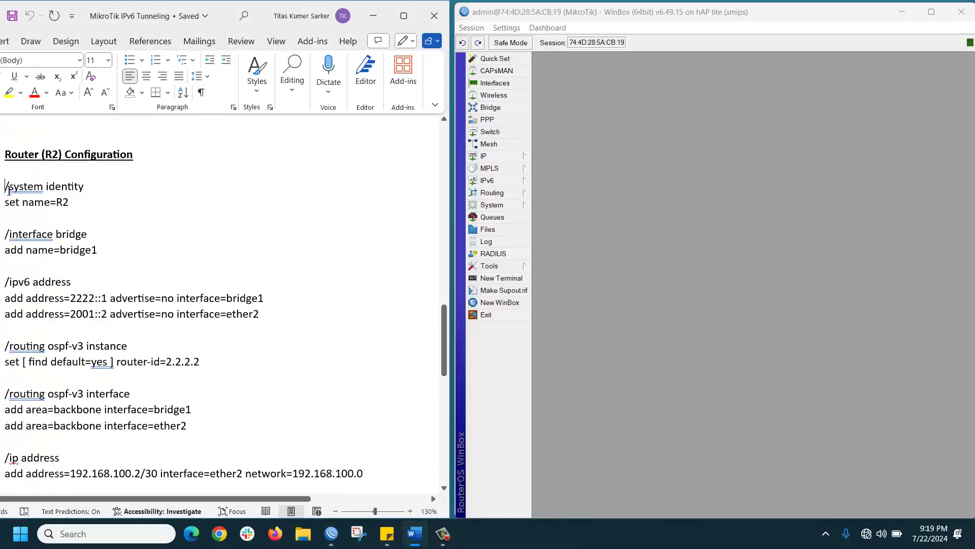
left_click_drag(8, 189, 78, 199)
right_click(52, 188)
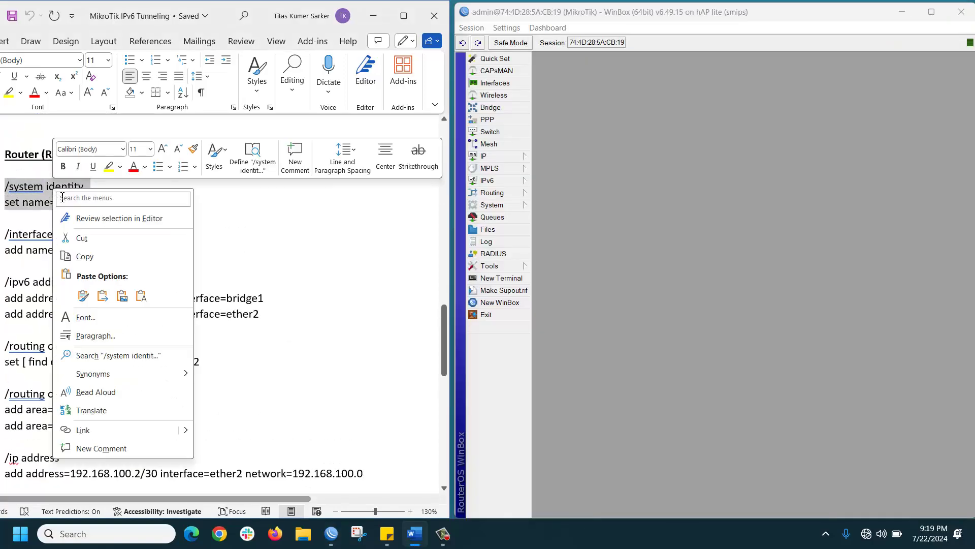
left_click(102, 262)
- Open a new terminal on the second router and decline to view the software license
left_click(501, 281)
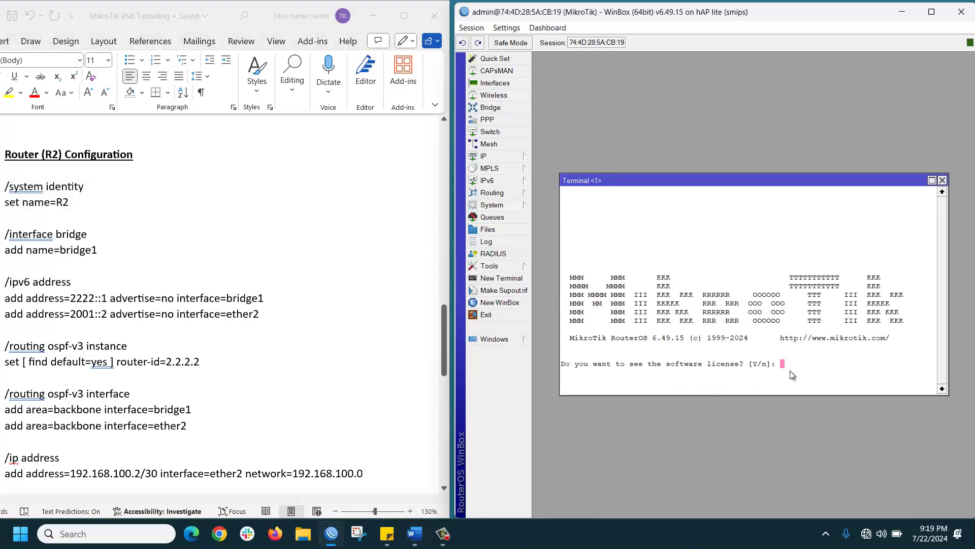
type("n")
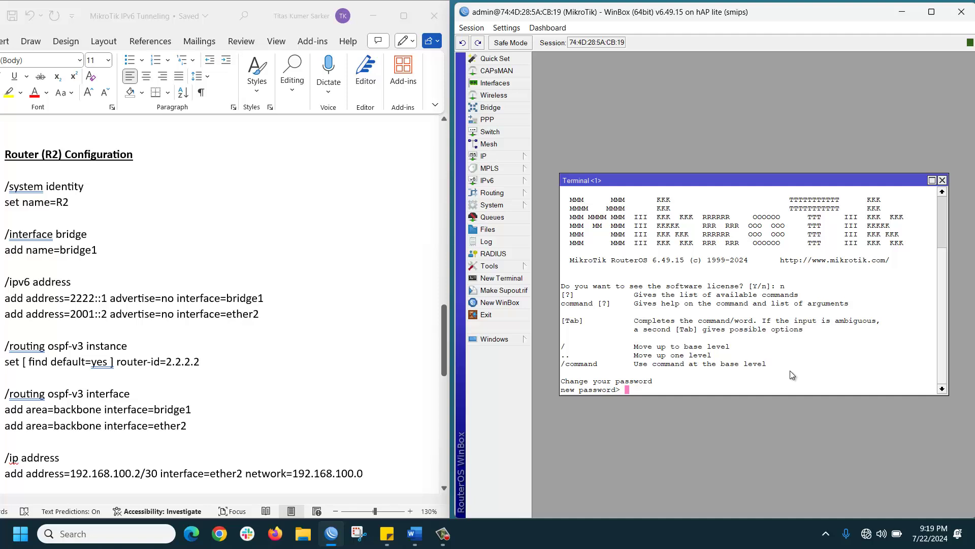
- Try to set a new admin password at the terminal's password prompts
type("*****")
key("Return")
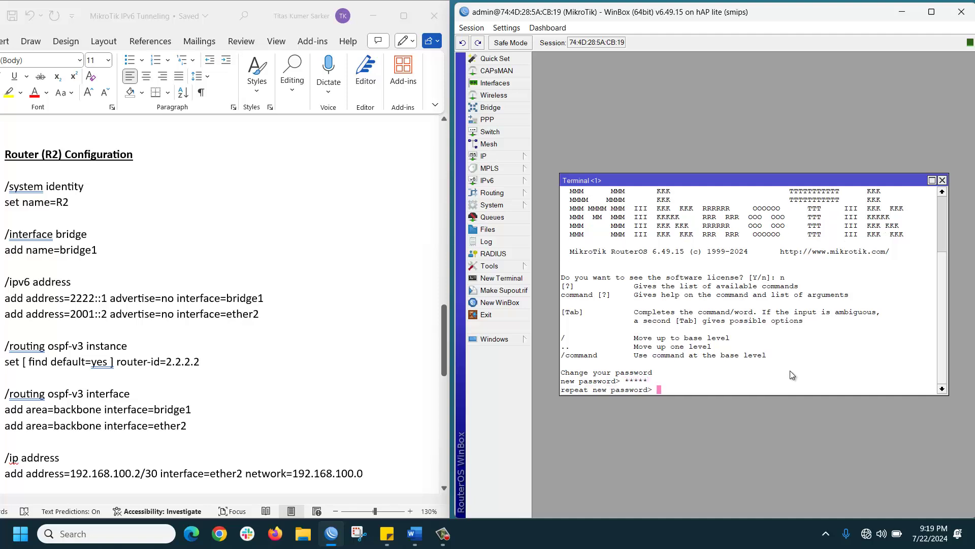
type("******")
key("Return")
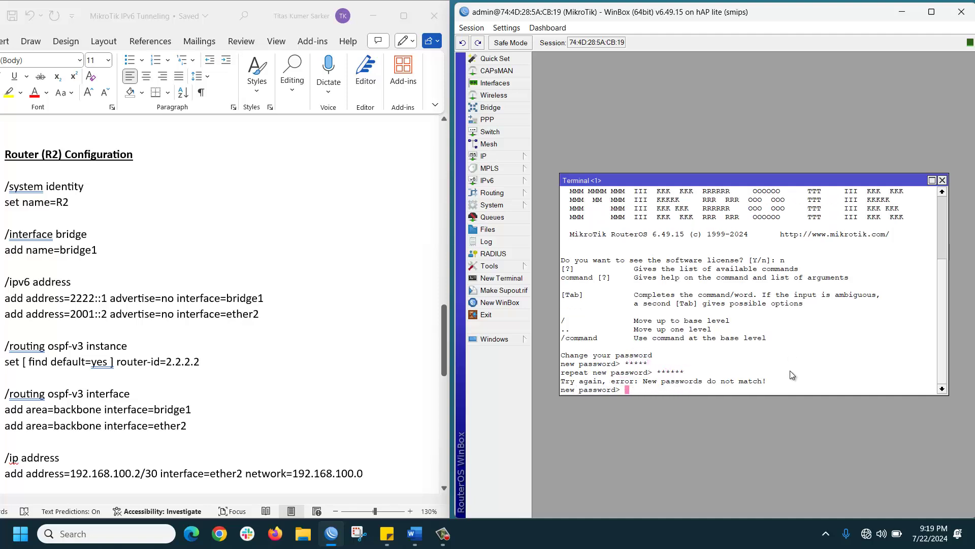
- Enter the new admin password and repeat it identically at the terminal's password prompts
right_click(638, 389)
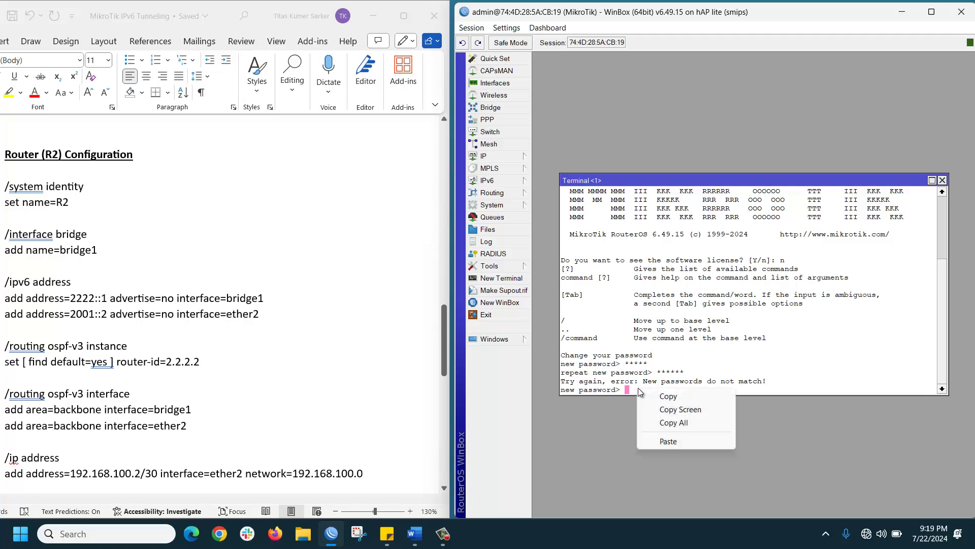
left_click(648, 391)
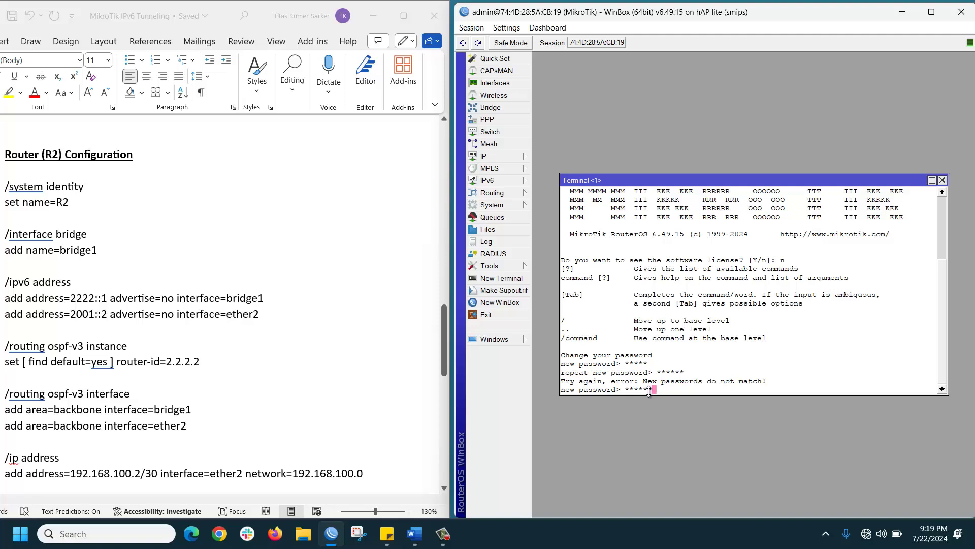
key("Return")
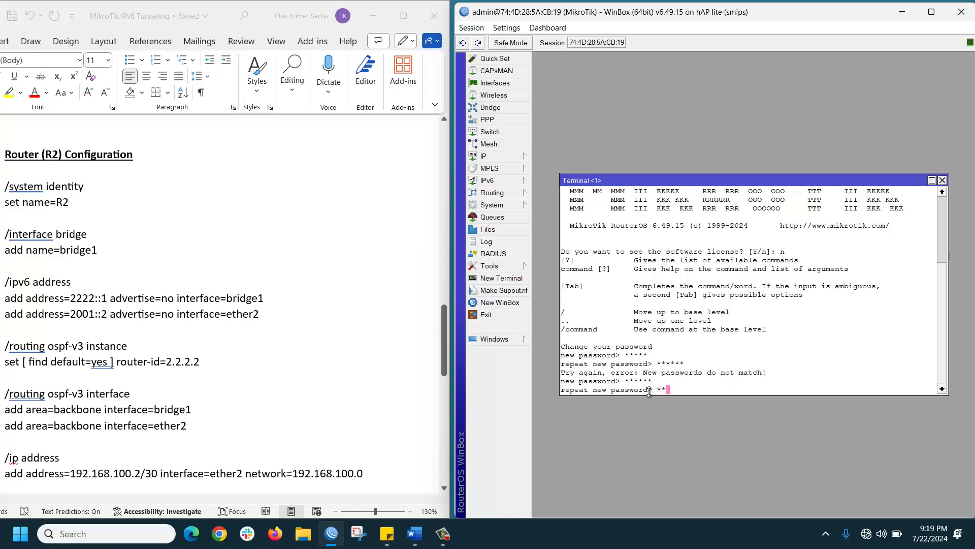
key("Return")
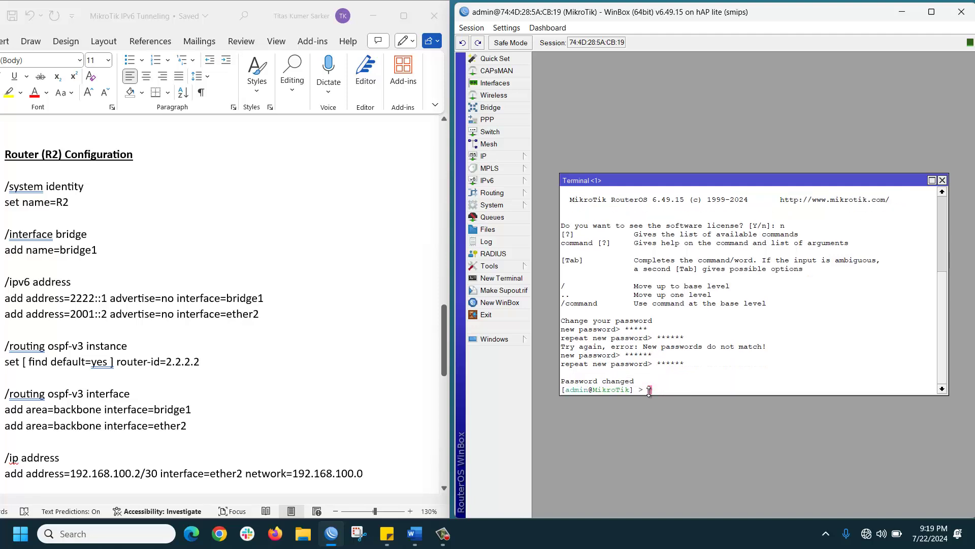
- Run the copied /system identity commands in the terminal, setting the router's name to R2
right_click(650, 388)
left_click(709, 442)
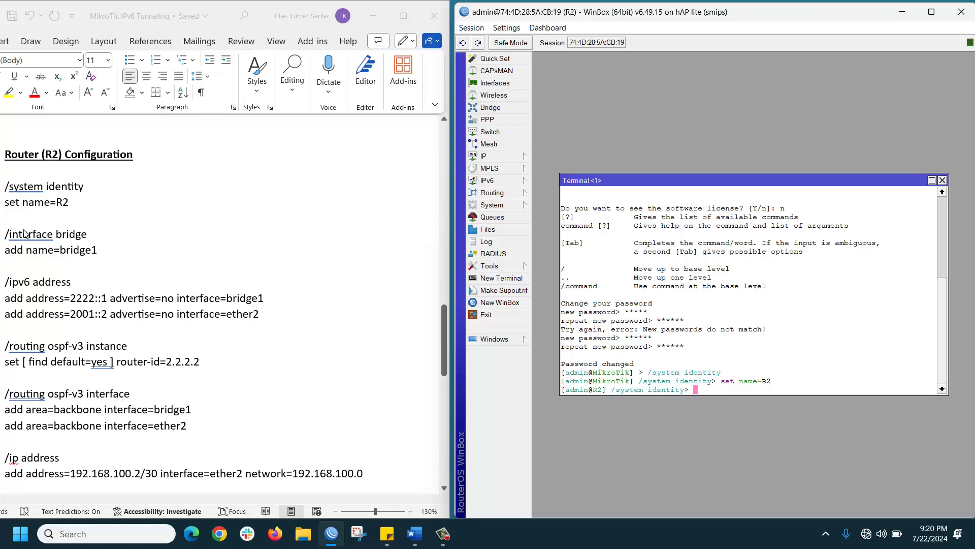
- Copy the R2 section's /interface bridge commands that add bridge1, leaving the document text intact
left_click(126, 235)
left_click_drag(101, 254, 6, 235)
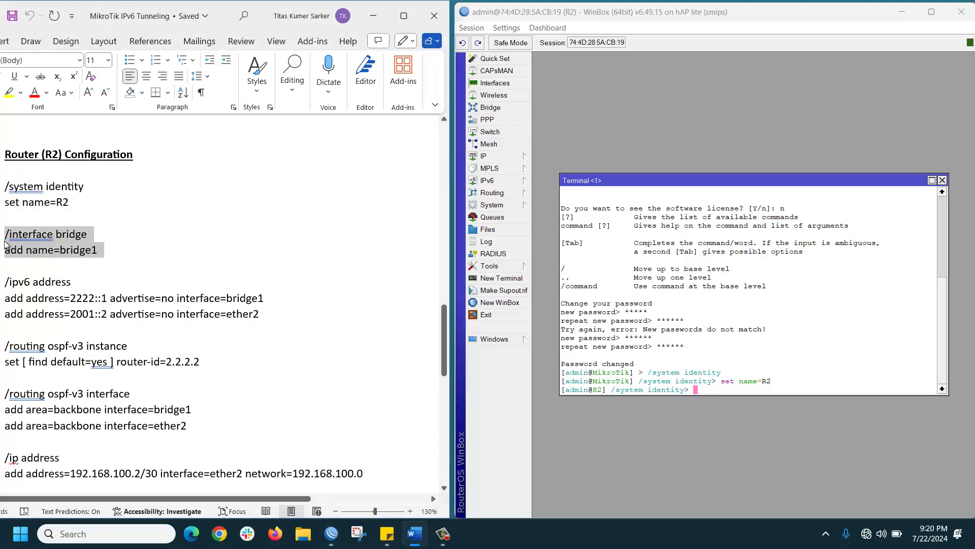
right_click(33, 235)
left_click(85, 303)
type("..")
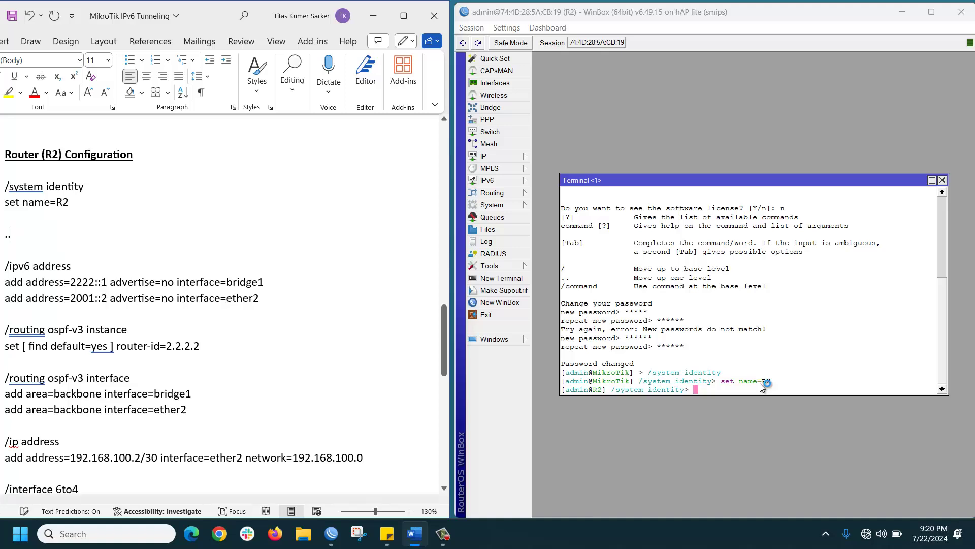
key("ctrl+z")
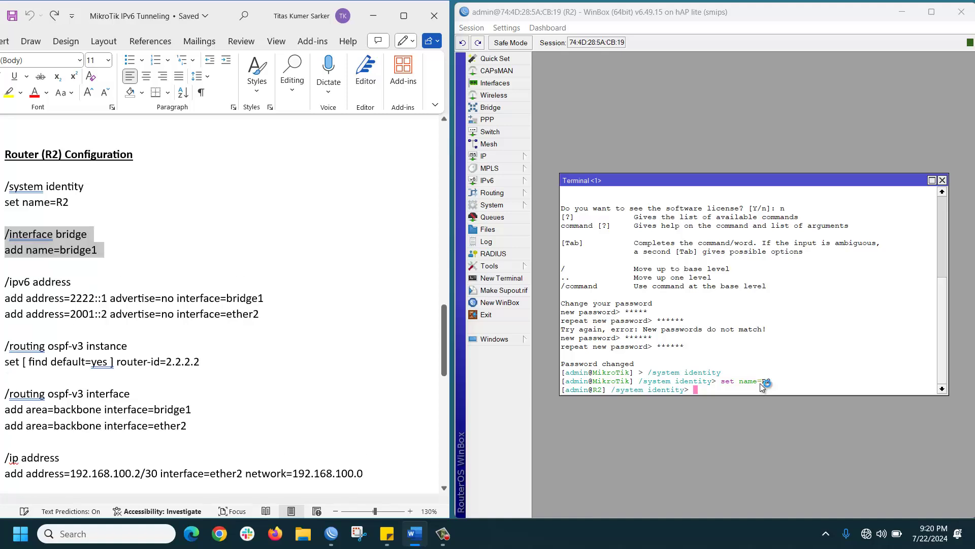
- Return R2's terminal to the base level and run the copied /interface bridge commands, adding bridge1
left_click(762, 386)
type(".")
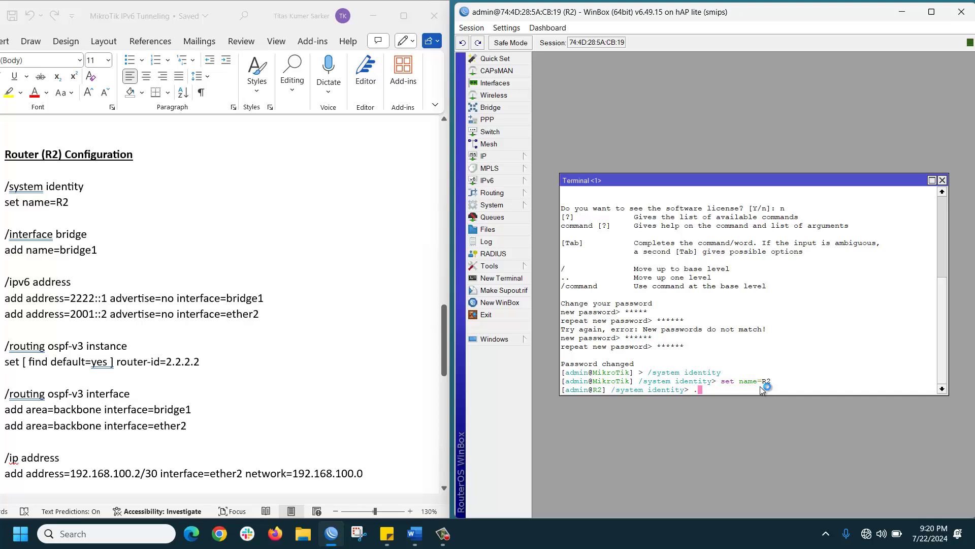
type(".")
key("Return")
type("..")
key("Return")
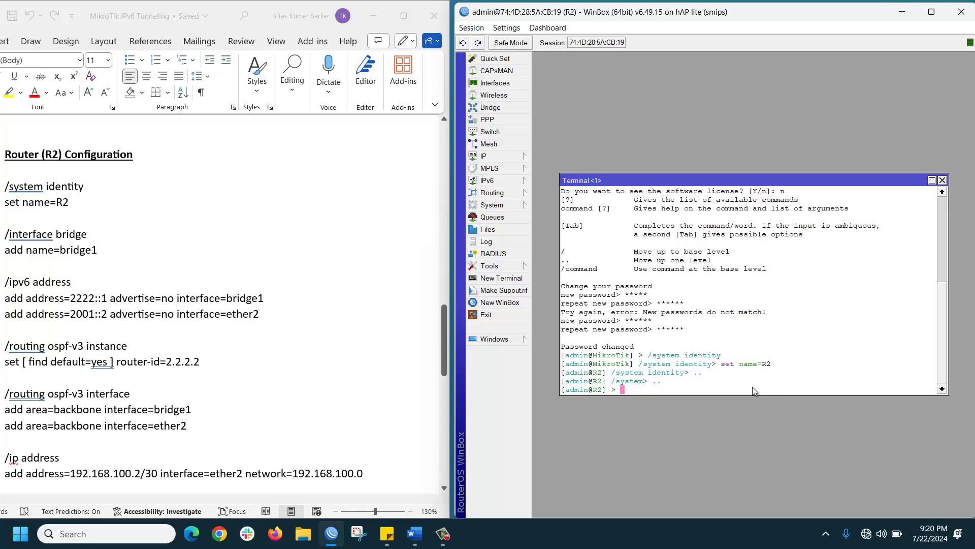
right_click(732, 387)
left_click(763, 433)
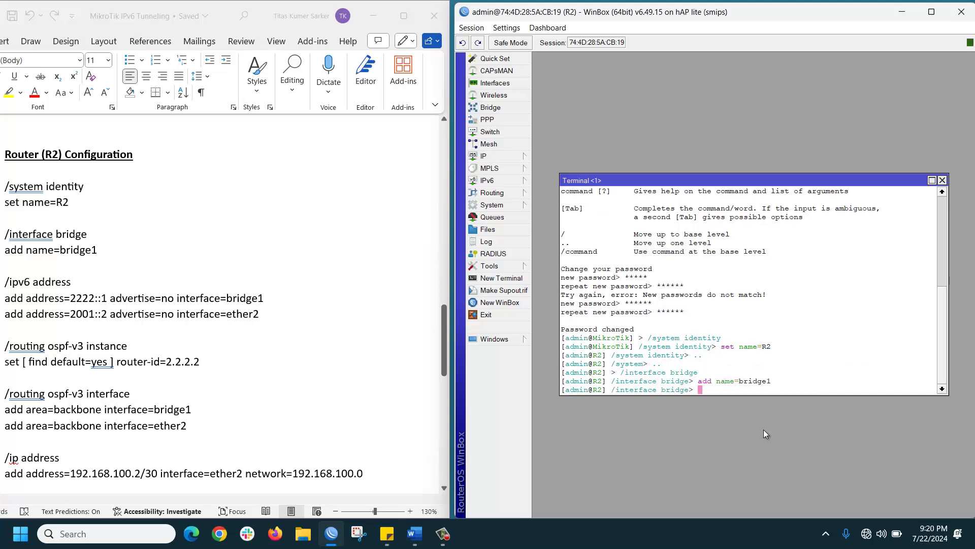
- Check the bridge list on R2 for the added bridge and close the list
left_click(503, 108)
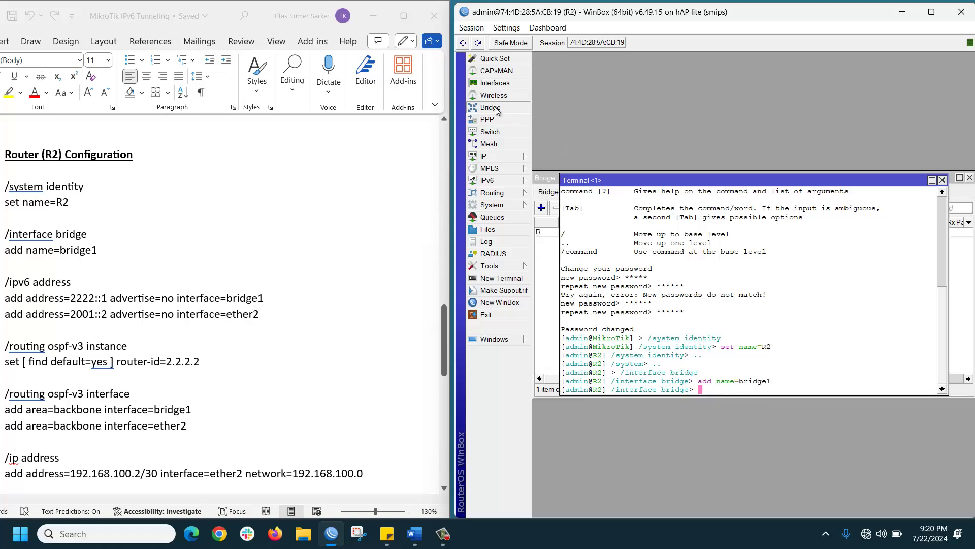
left_click(970, 178)
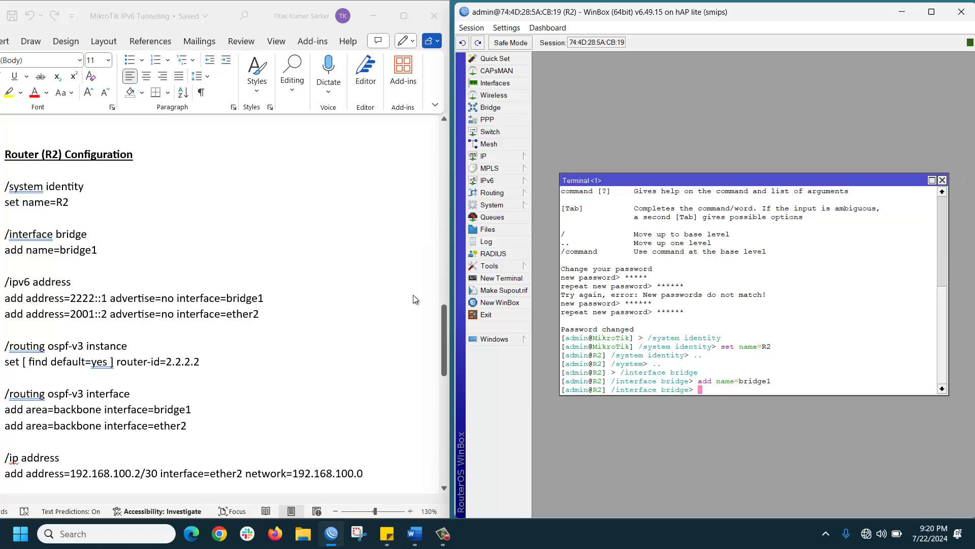
- Copy the R2 section's first /ipv6 address block, covering 2222::1 on bridge1 and 2001::2 on ether2
left_click(31, 283)
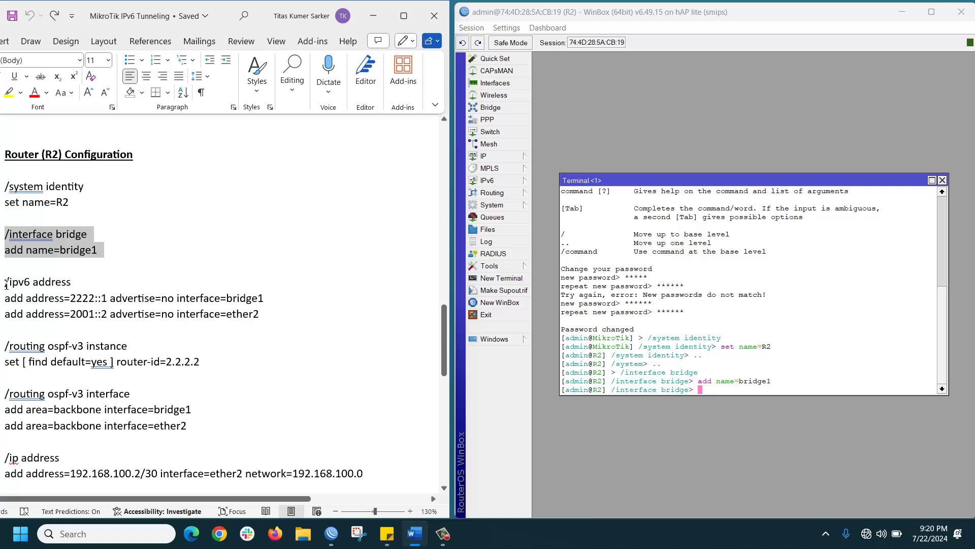
left_click_drag(6, 282, 265, 314)
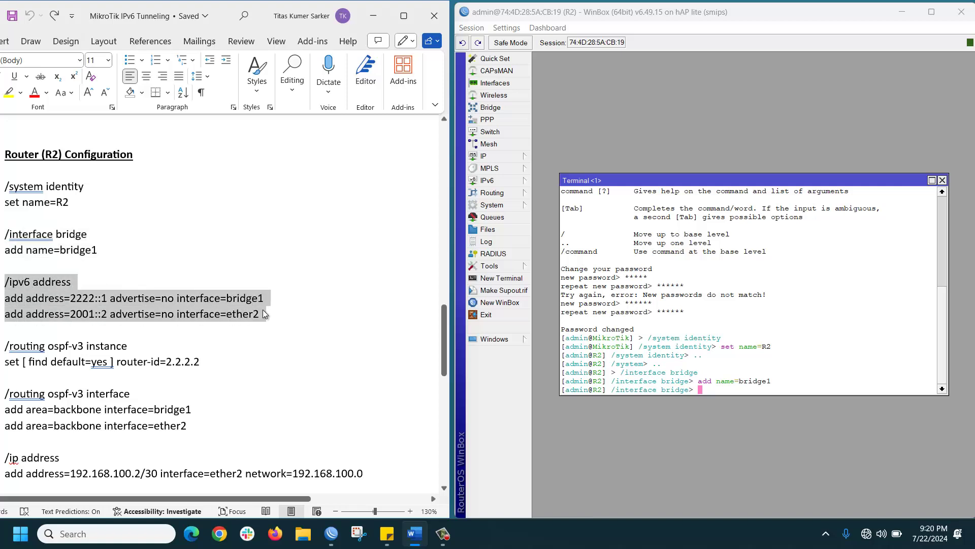
right_click(231, 314)
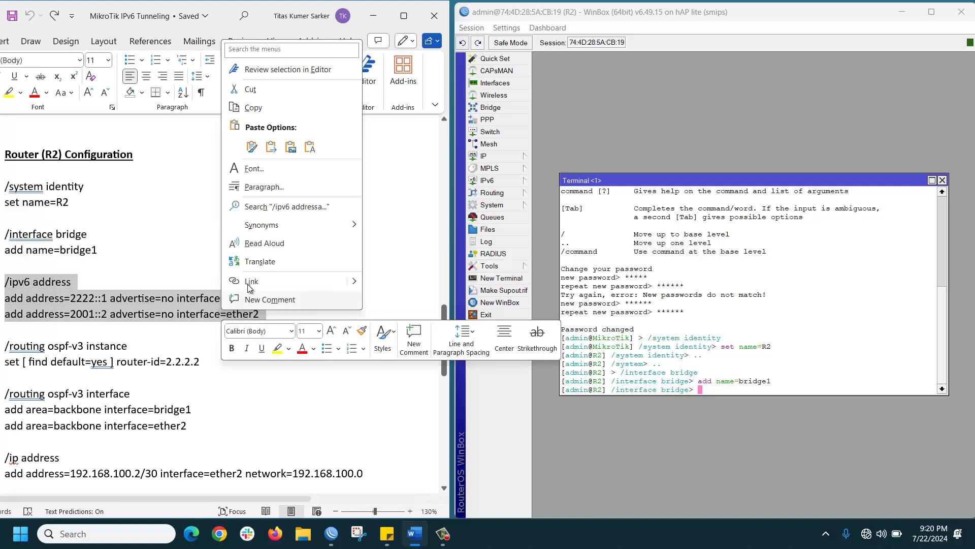
left_click(252, 107)
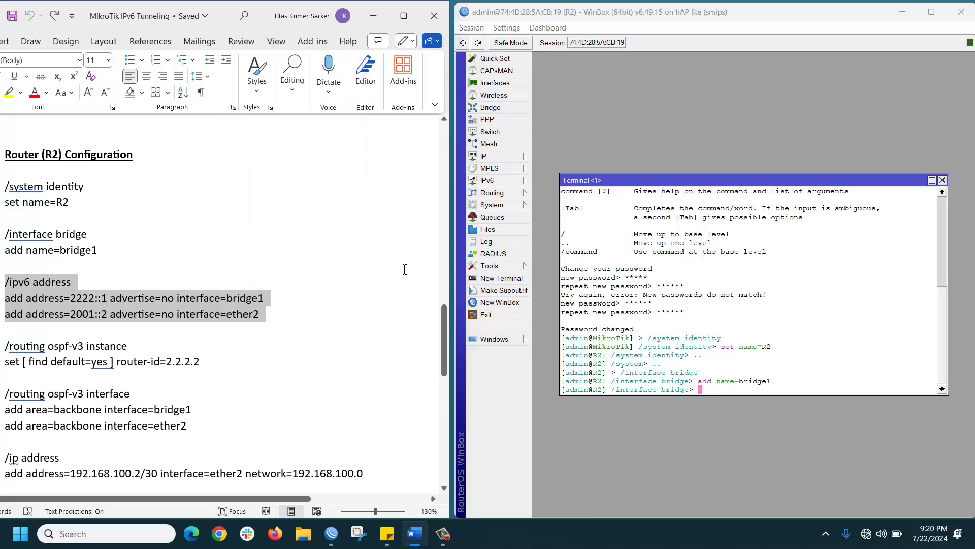
- Return R2's terminal to the base level and run the copied commands, adding IPv6 addresses 2222::1 on bridge1 and 2001::2 on ether2
left_click(701, 391)
type("..")
key("Return")
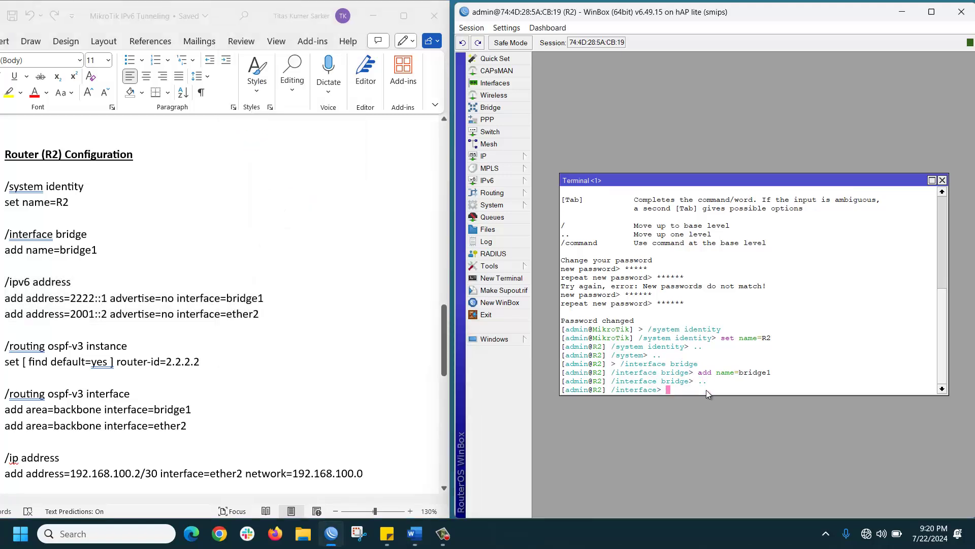
type("..")
key("Return")
right_click(706, 390)
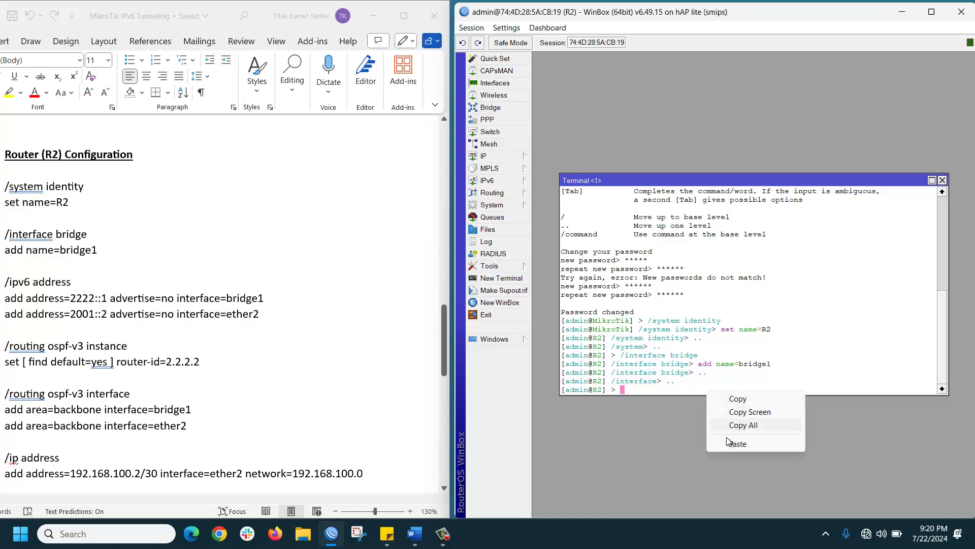
left_click(736, 445)
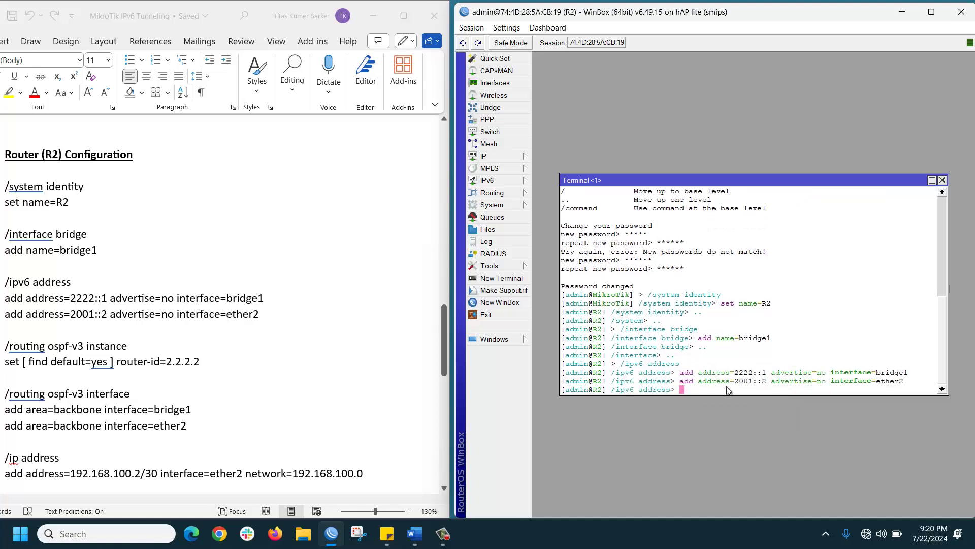
- Check R2's IPv6 address list for the bridge1 and ether2 addresses, and close the list
left_click(495, 192)
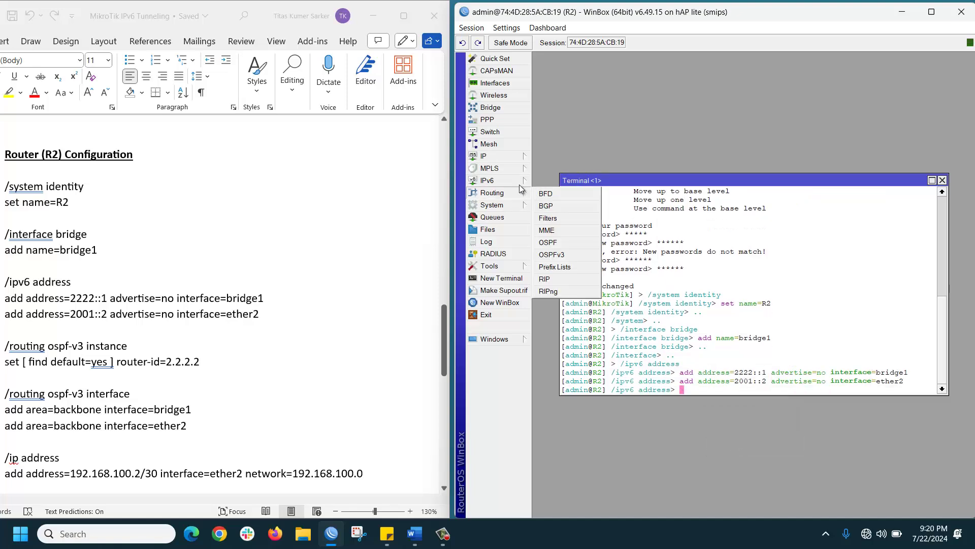
left_click(508, 181)
left_click(544, 181)
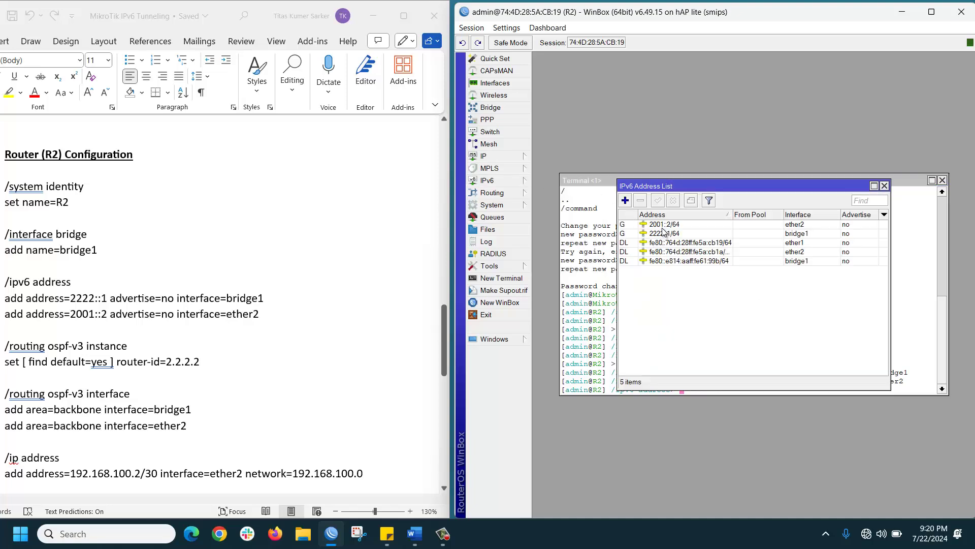
left_click(663, 234)
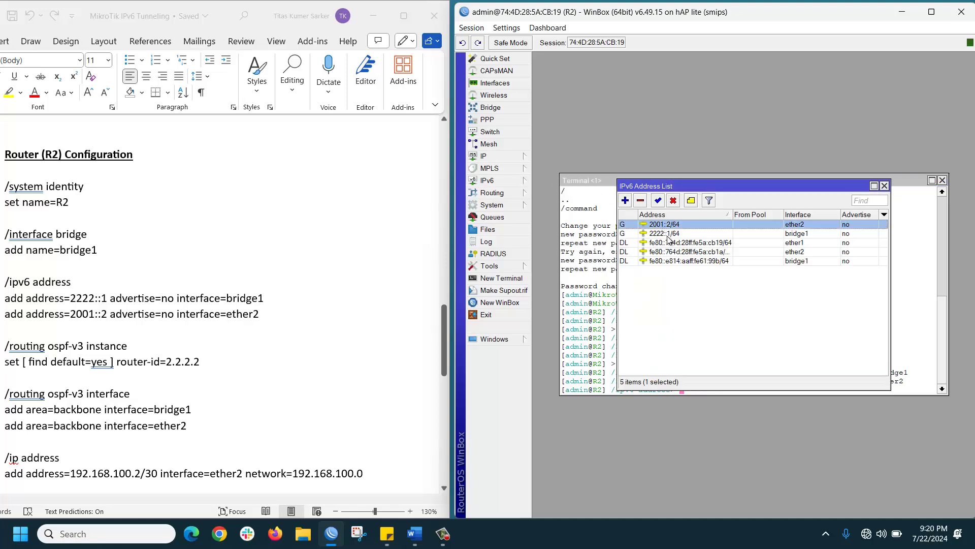
left_click(884, 186)
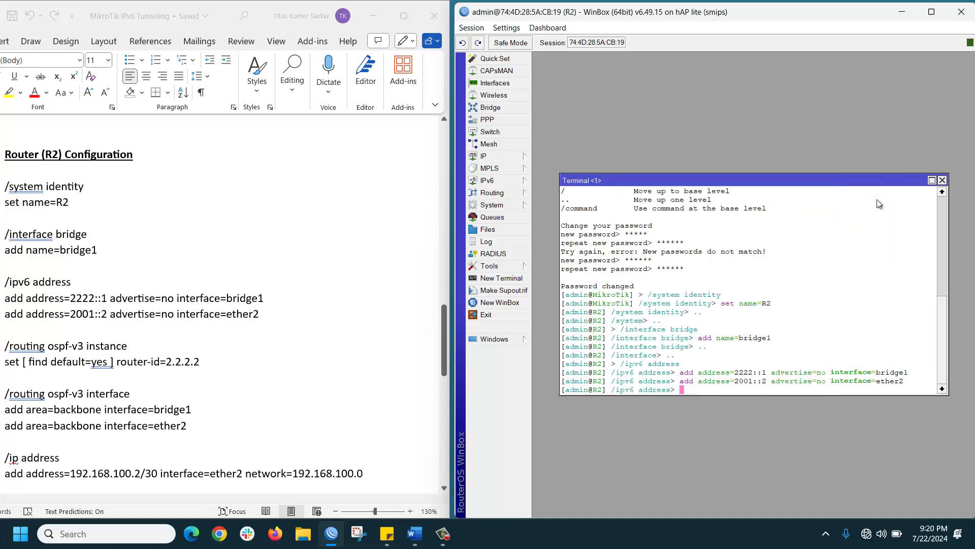
- Copy the R2 section's /routing ospf-v3 instance commands that set router-id 2.2.2.2
left_click(69, 343)
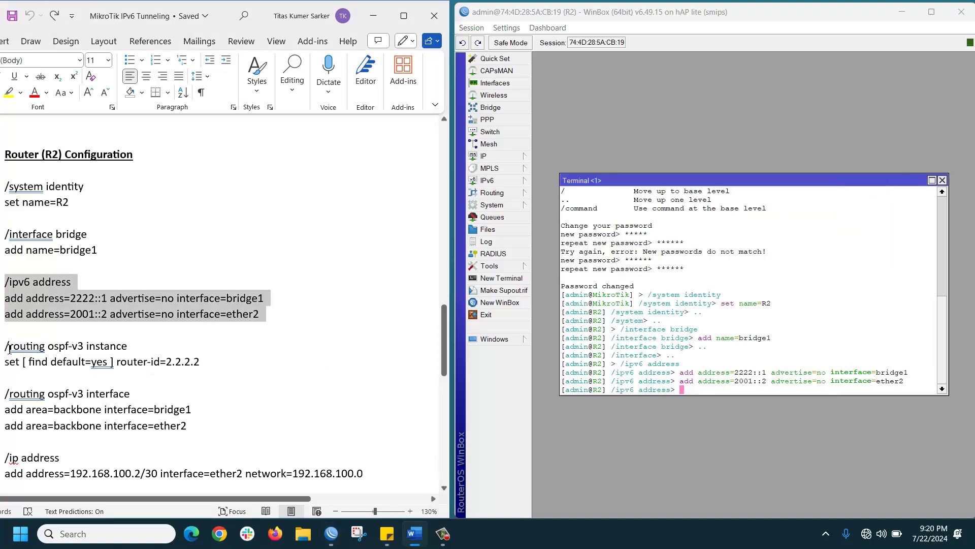
left_click_drag(9, 349, 204, 363)
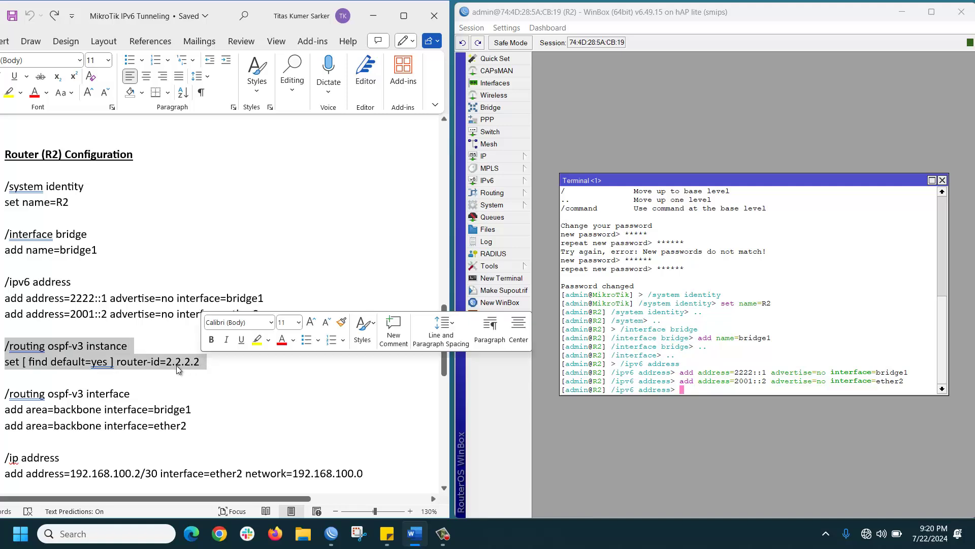
right_click(177, 368)
left_click(213, 167)
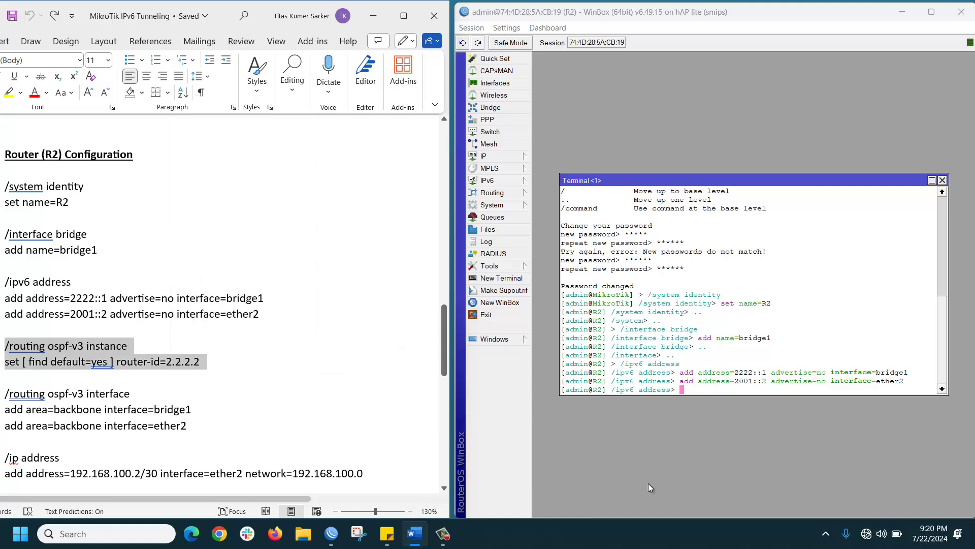
- Return R2's terminal to the base level and run the copied commands, setting the default OSPFv3 instance's router-id to 2.2.2.2
left_click(694, 389)
type("..")
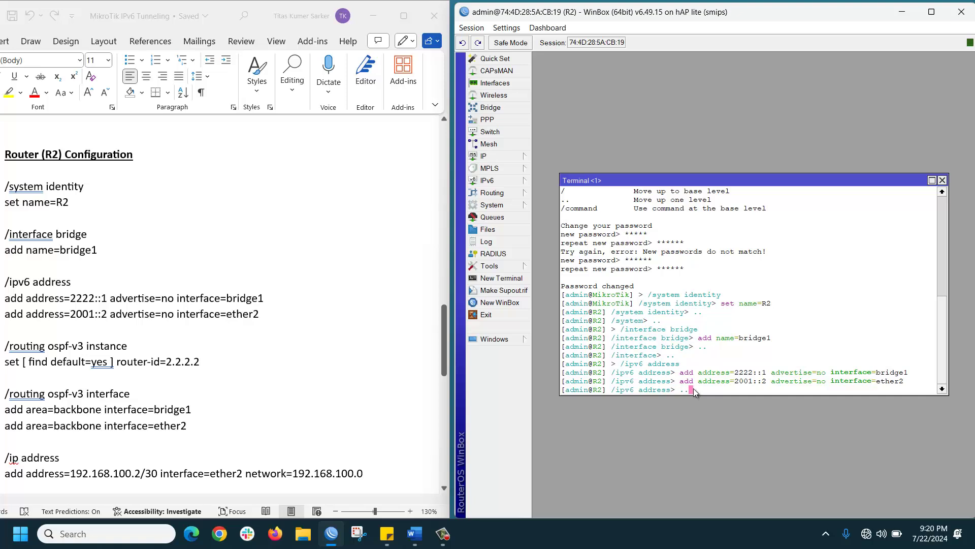
key("Return")
type("..")
key("Return")
key("Return")
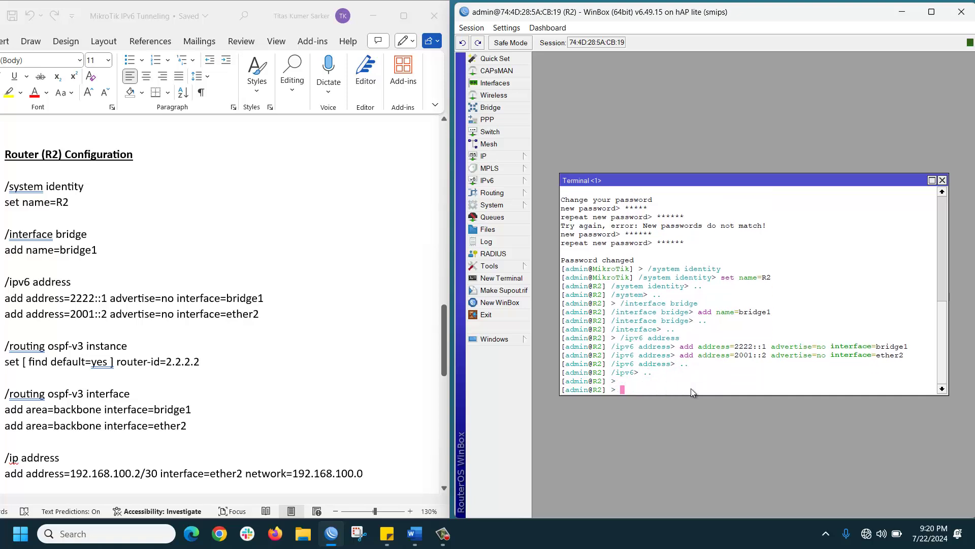
right_click(679, 385)
left_click(710, 439)
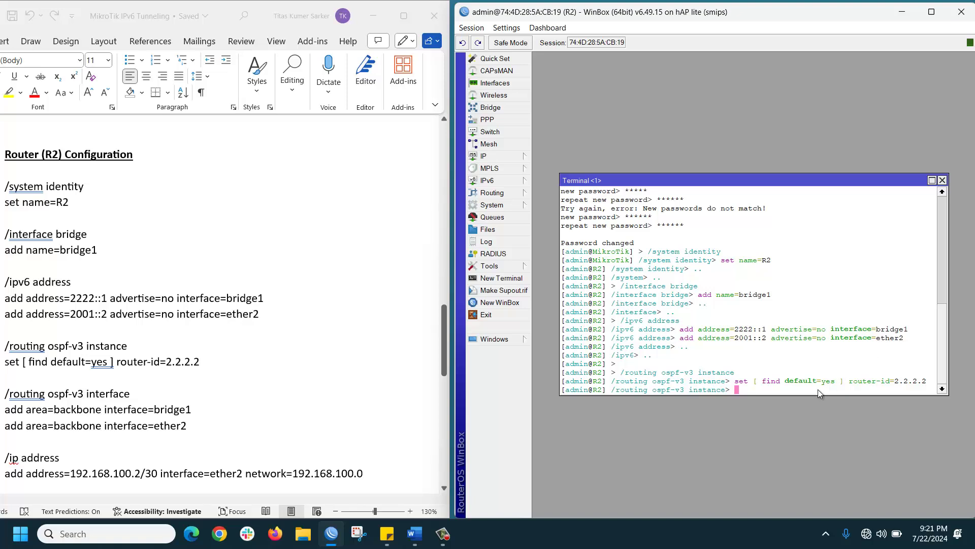
- Check the router ID of the default OSPFv3 instance on R2 and close the OSPFv3 window
left_click(493, 193)
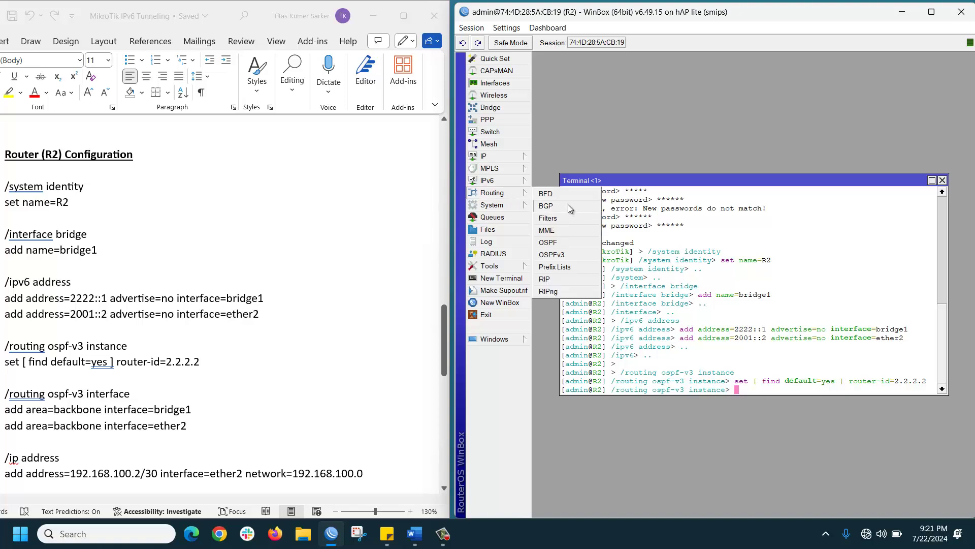
left_click(565, 254)
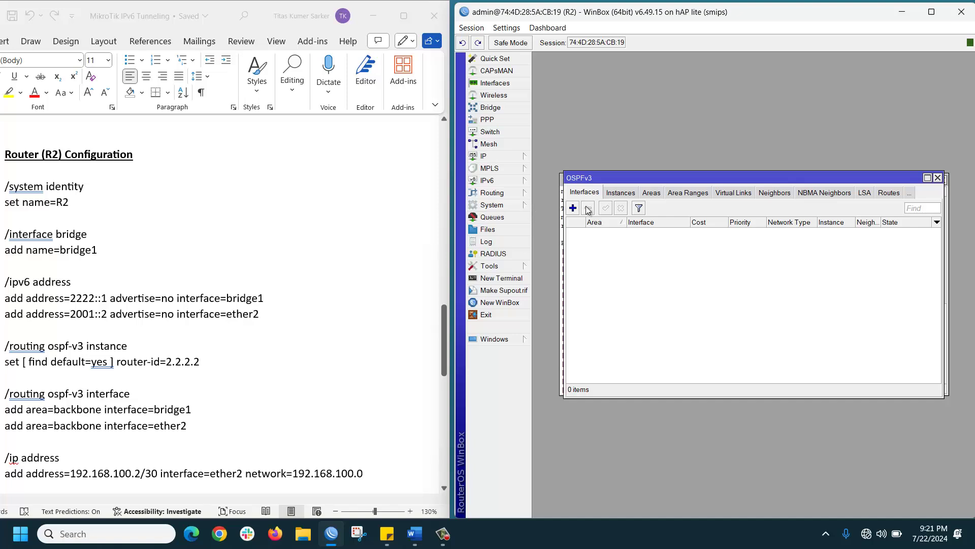
left_click(613, 197)
left_click(644, 232)
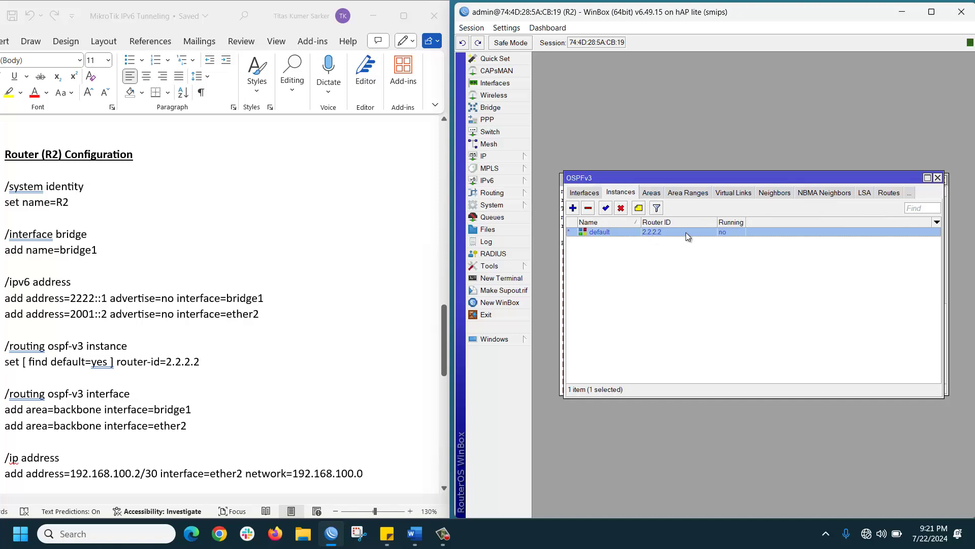
left_click(938, 178)
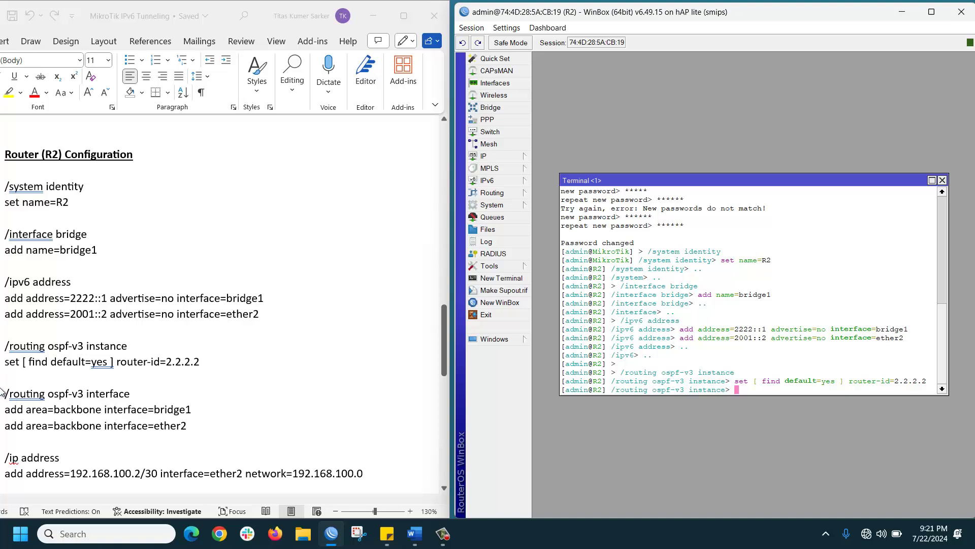
- Copy the R2 section's /routing ospf-v3 interface commands for bridge1 and ether2 in the backbone area
left_click_drag(3, 399, 197, 427)
right_click(148, 417)
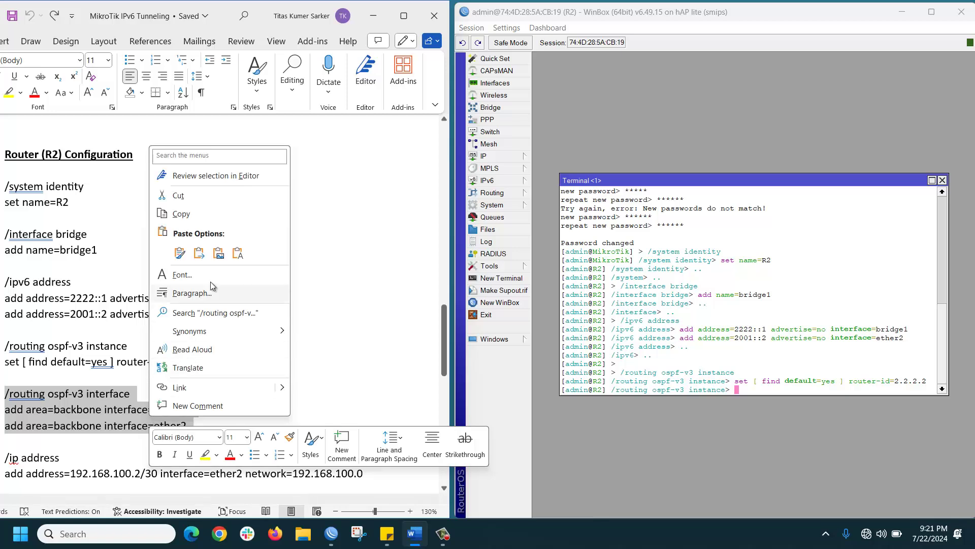
left_click(180, 215)
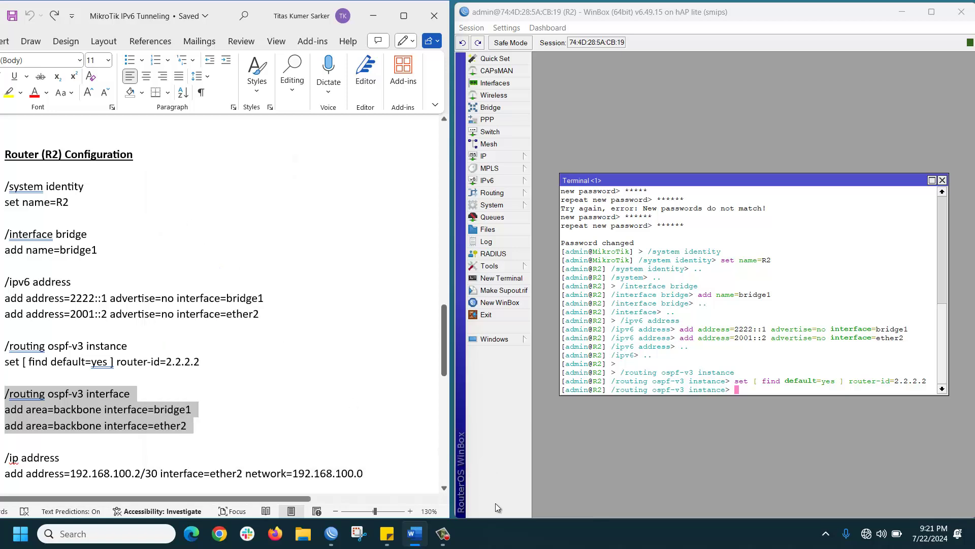
- Return R2's terminal to the base level and run the copied commands, adding bridge1 and ether2 as OSPFv3 interfaces in area backbone
left_click(749, 385)
type("..")
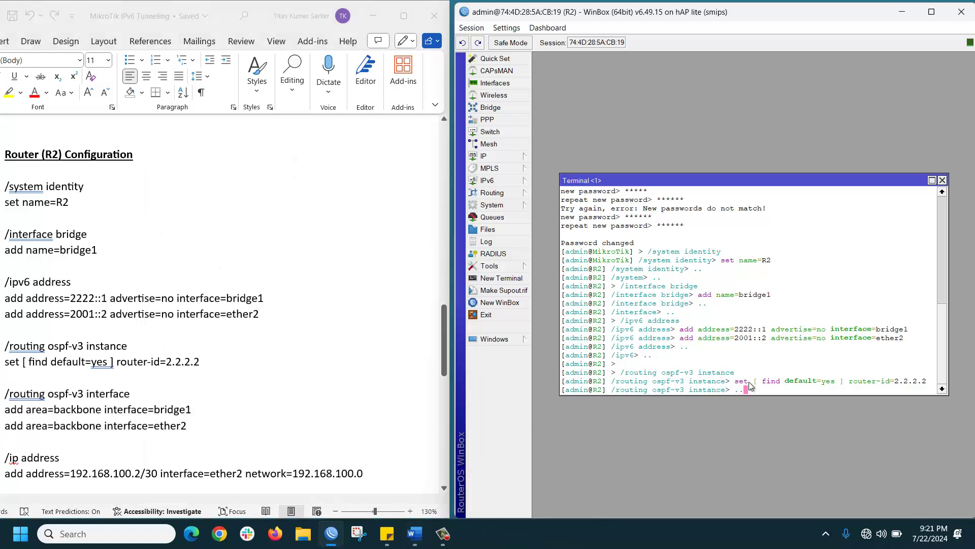
key("Return")
type("..")
key("Return")
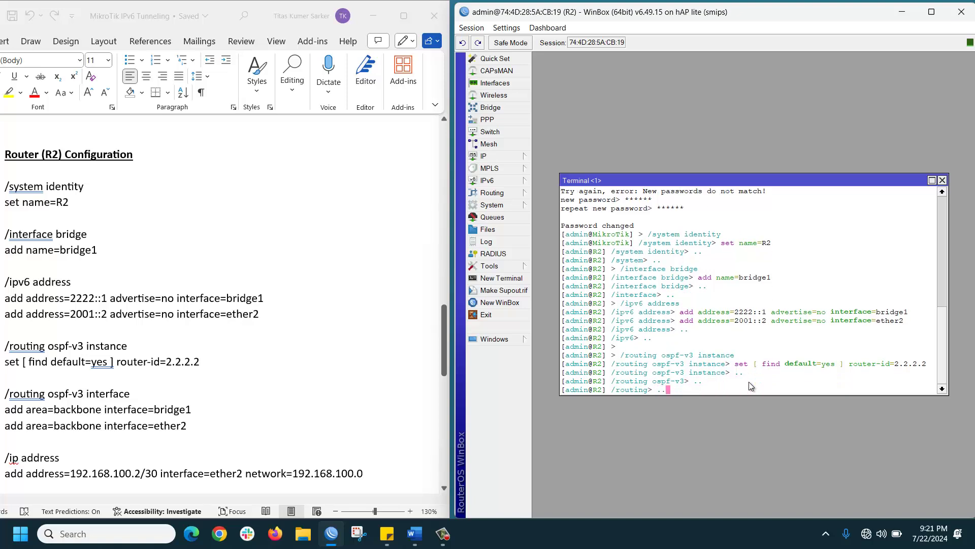
type("..")
key("Return")
right_click(728, 381)
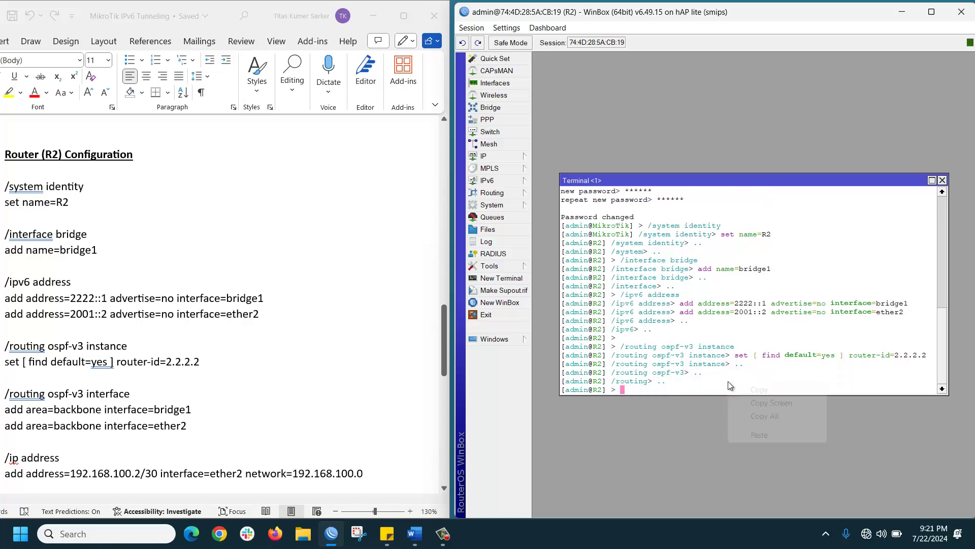
left_click(758, 434)
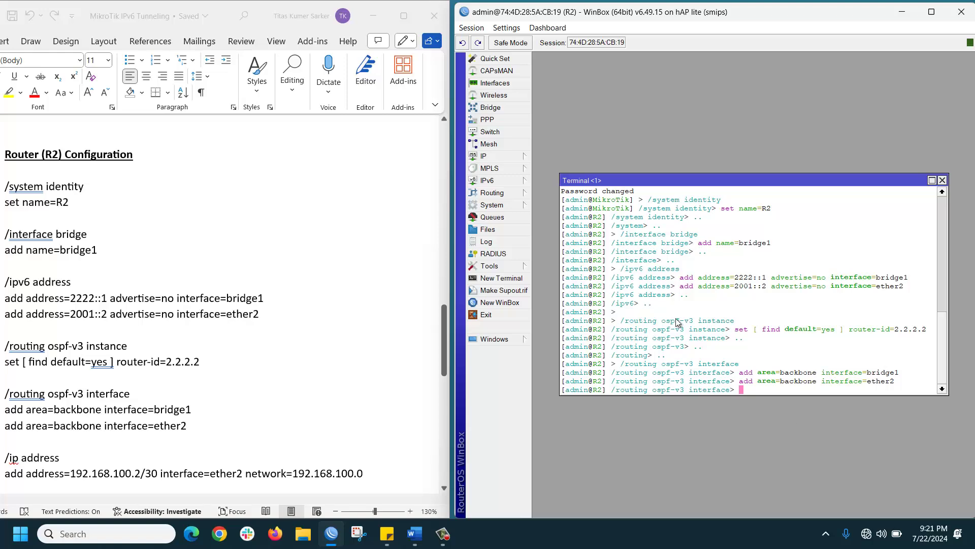
- Check the OSPFv3 interface list on R2 for bridge1 and ether2, and close the OSPFv3 window
left_click(502, 194)
left_click(552, 255)
left_click(584, 194)
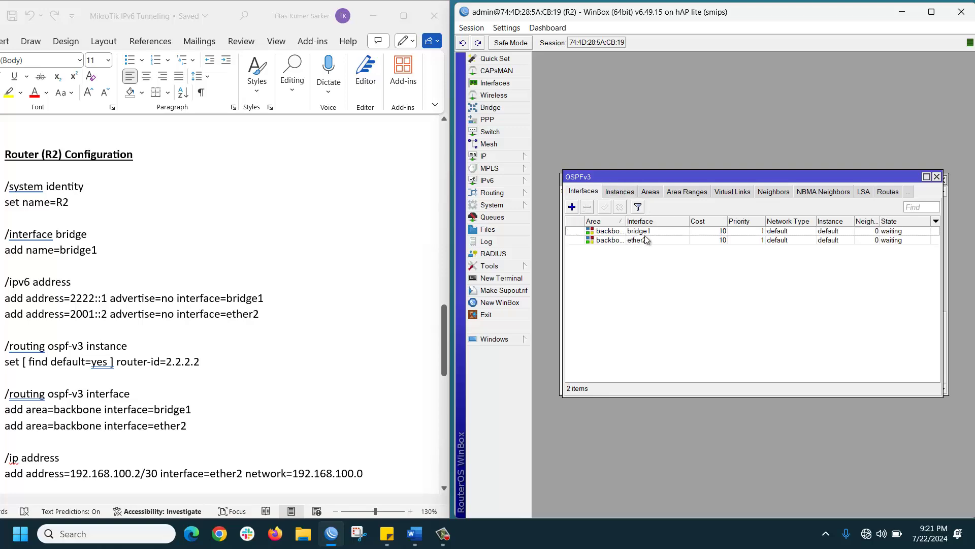
left_click(937, 178)
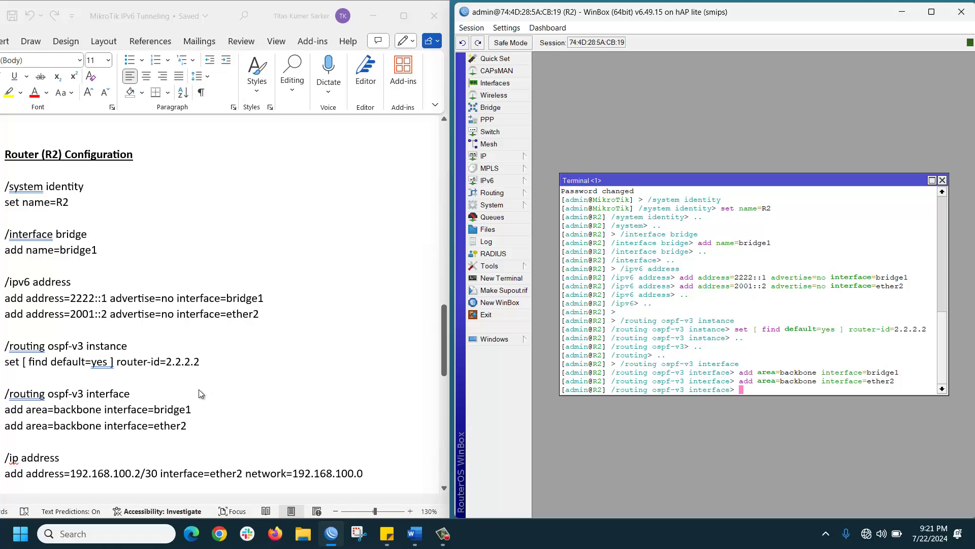
- Copy the R2 section's /ip address commands that assign 192.168.100.2/30 to ether2
scroll(192, 397, "down", 1)
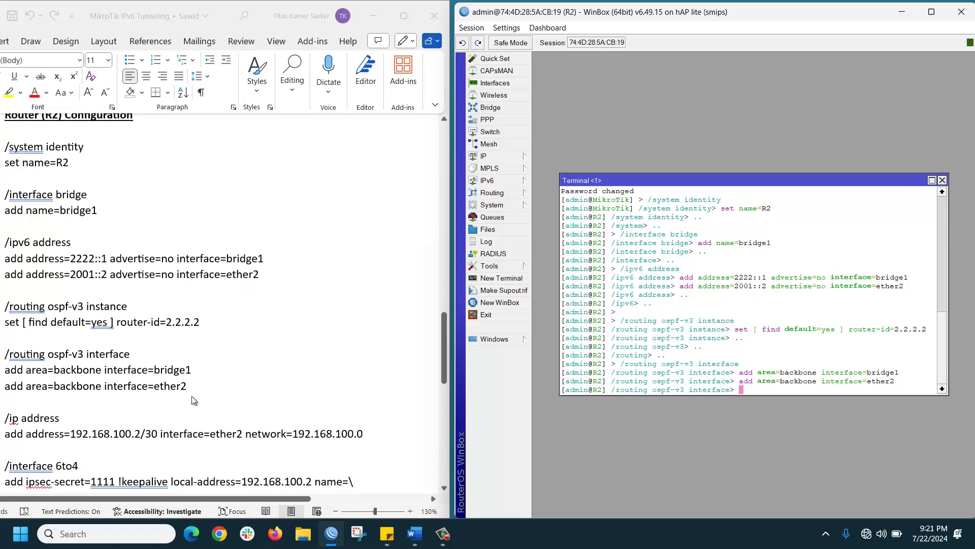
scroll(192, 400, "down", 2)
key("alt+Tab")
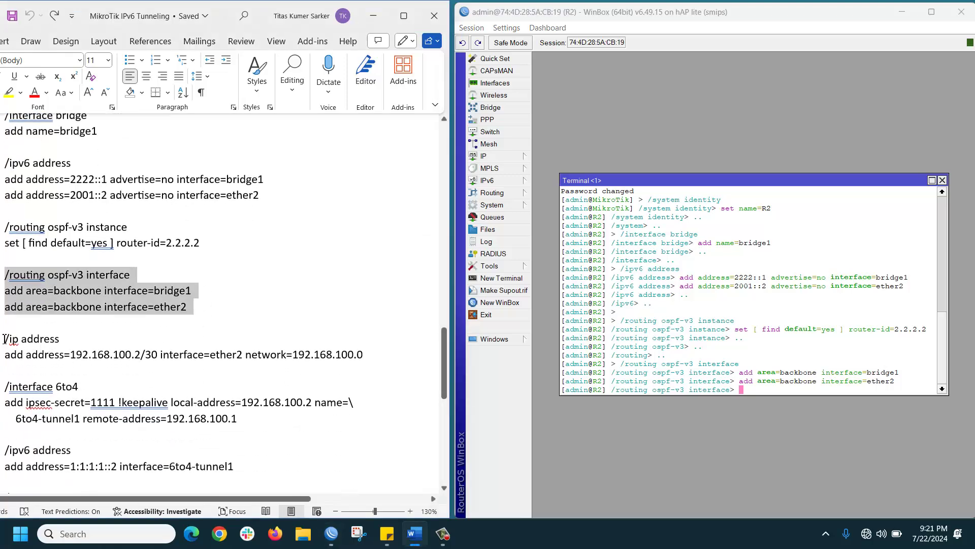
left_click_drag(24, 341, 181, 346)
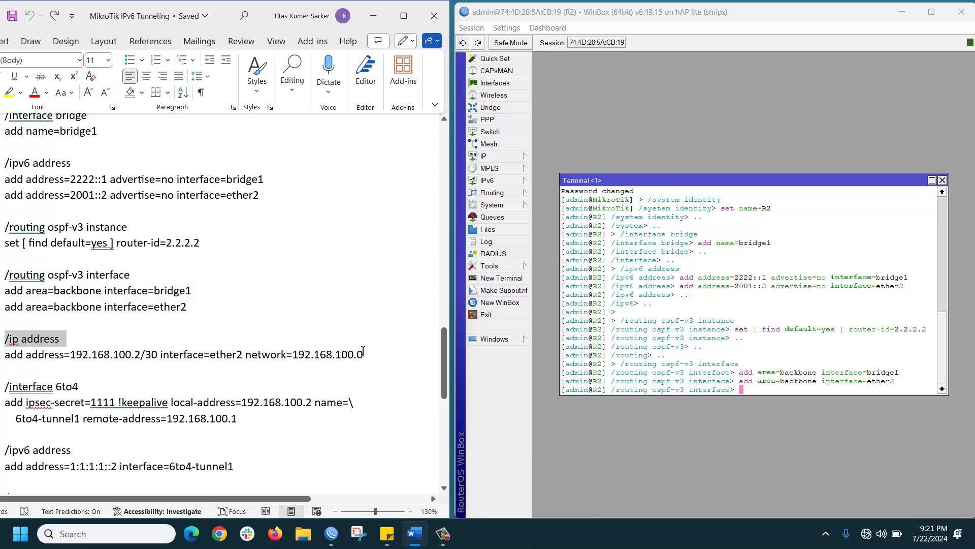
left_click_drag(363, 352, 363, 352)
right_click(254, 354)
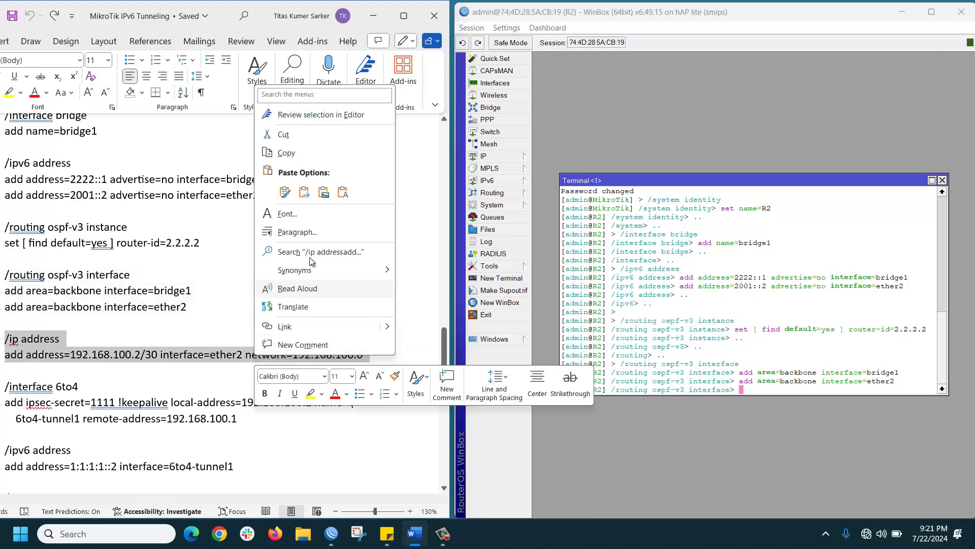
left_click(287, 152)
- Return R2's terminal to the base level and run the copied commands, adding 192.168.100.2/30 on ether2 with network 192.168.100.0
left_click(761, 389)
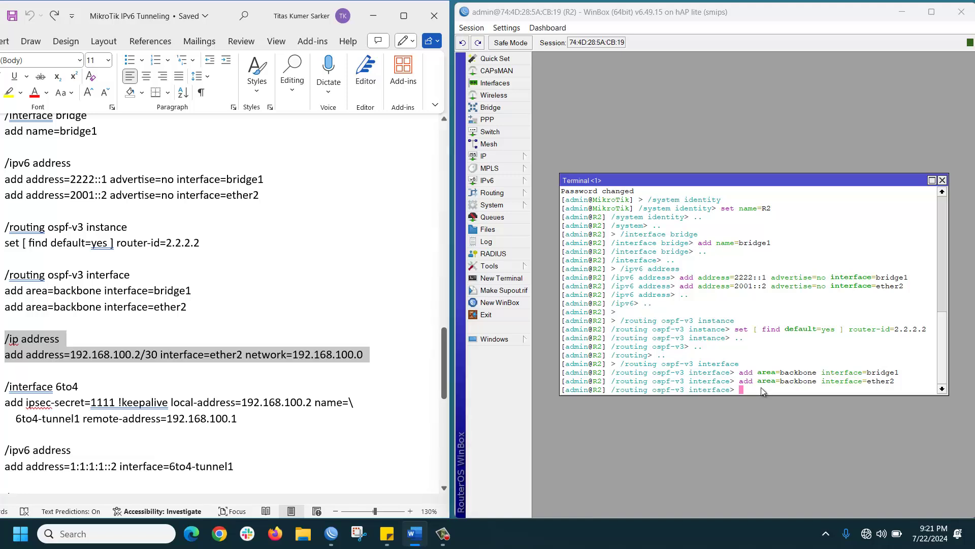
type("..")
key("Return")
type("..")
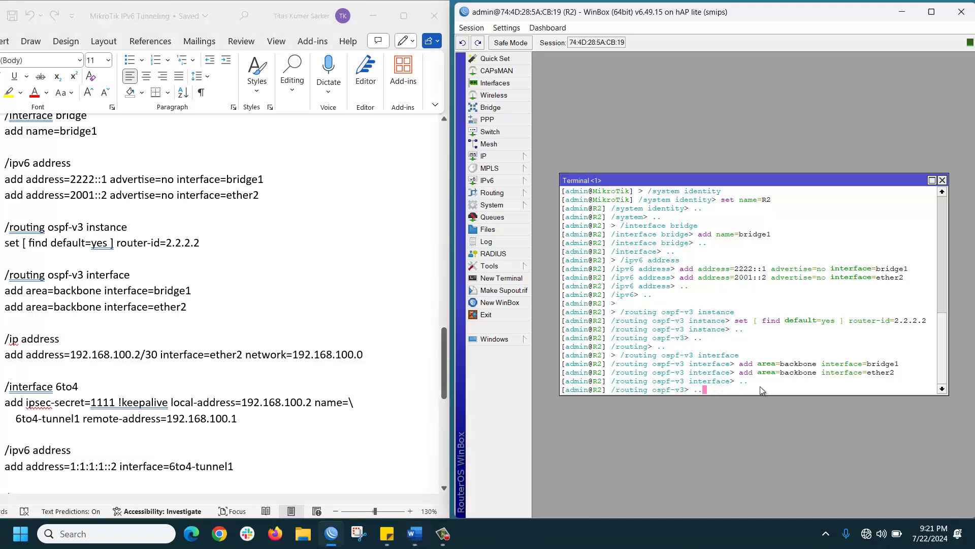
key("Return")
type("..")
key("Return")
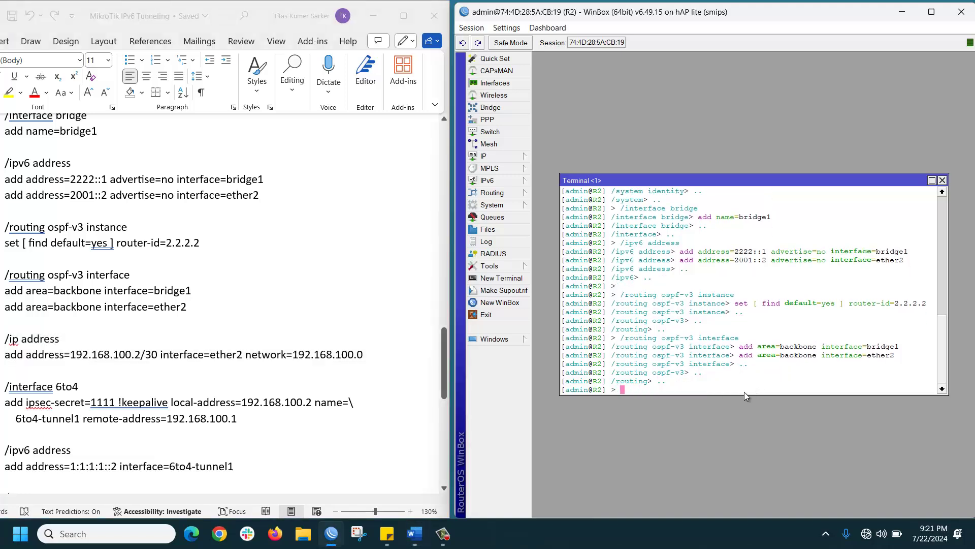
right_click(736, 389)
left_click(779, 442)
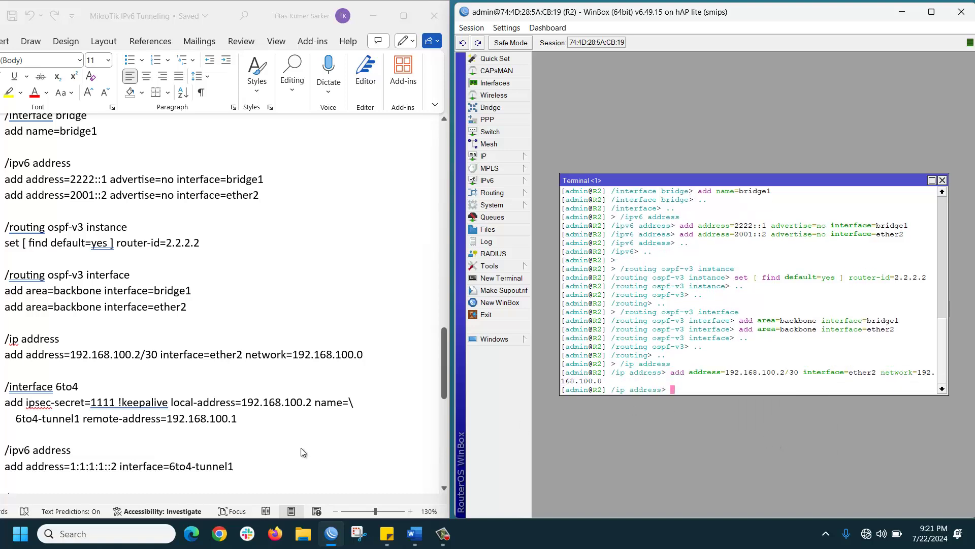
- Check R2's IP address list for the ether2 address and close the list
left_click(512, 158)
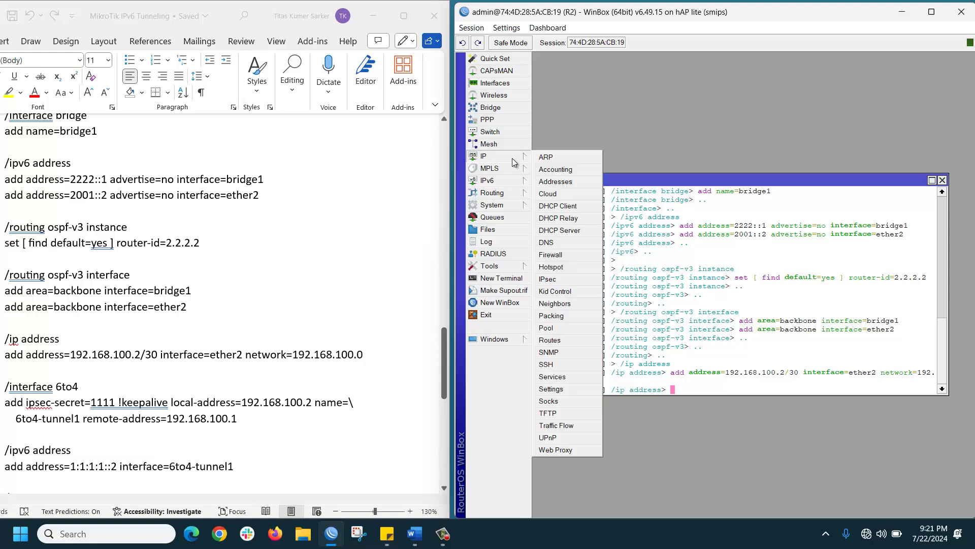
left_click(558, 182)
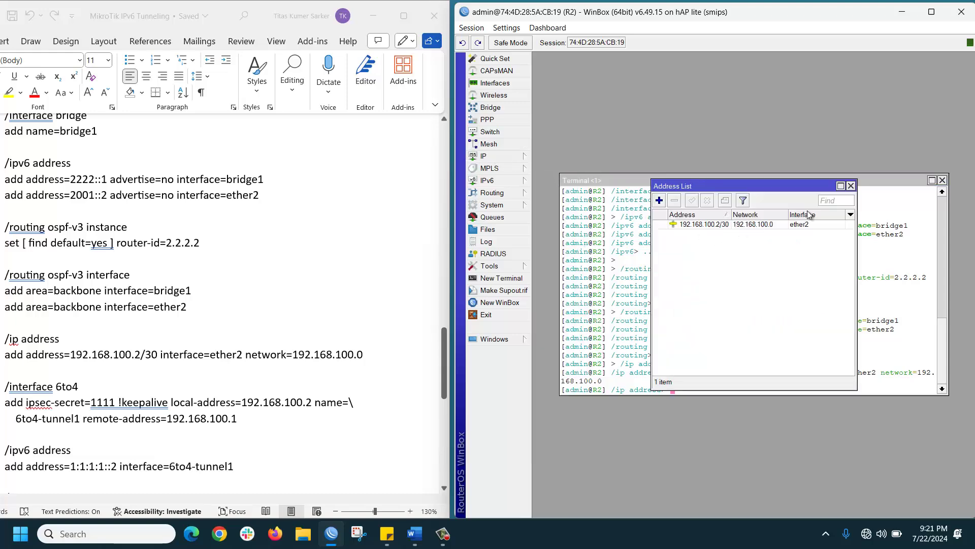
left_click(851, 186)
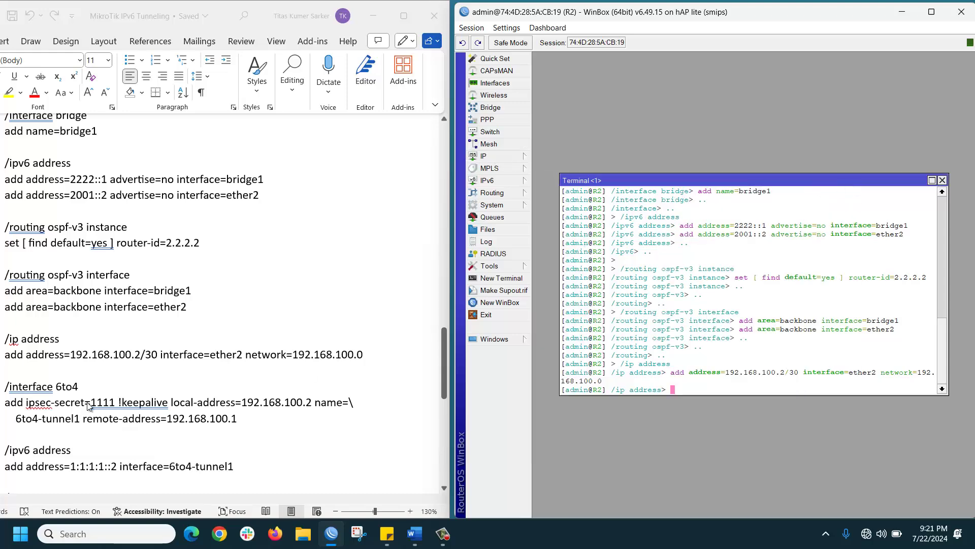
- Copy the R2 section's /interface 6to4 commands that create 6to4-tunnel1
left_click_drag(6, 388, 237, 417)
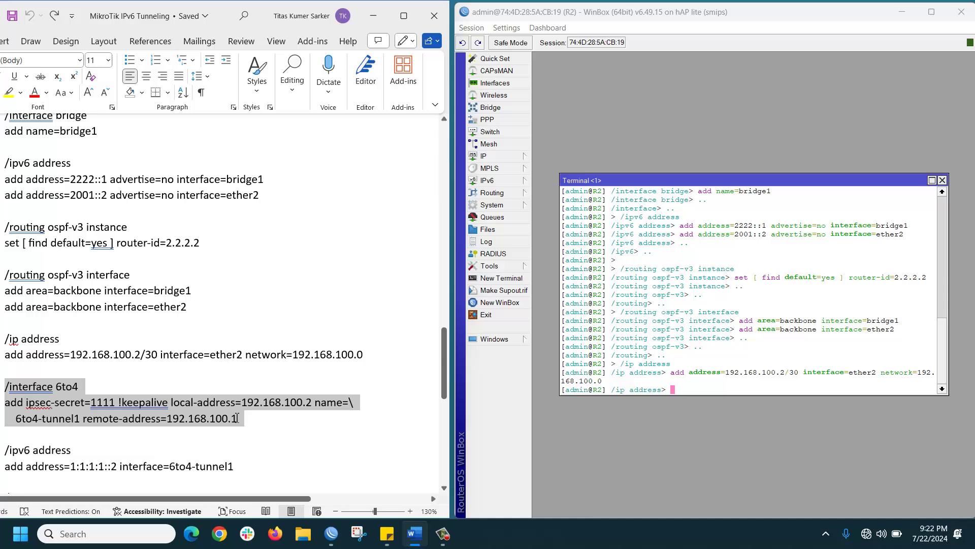
right_click(196, 405)
left_click(239, 206)
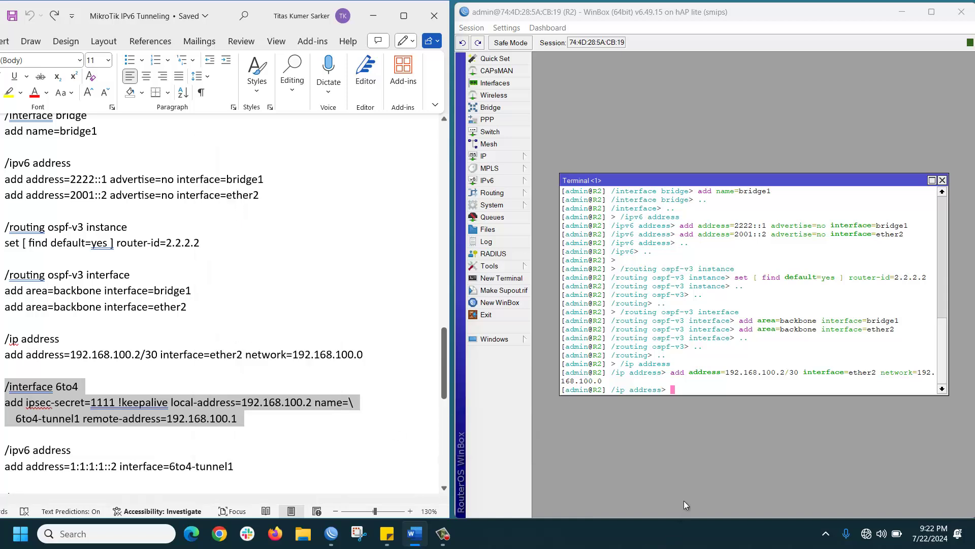
- From R2's base level, run the copied commands, adding 6to4-tunnel1 with the IPsec secret, !keepalive, local address 192.168.100.2 and remote address 192.168.100.1
left_click(675, 390)
type("..")
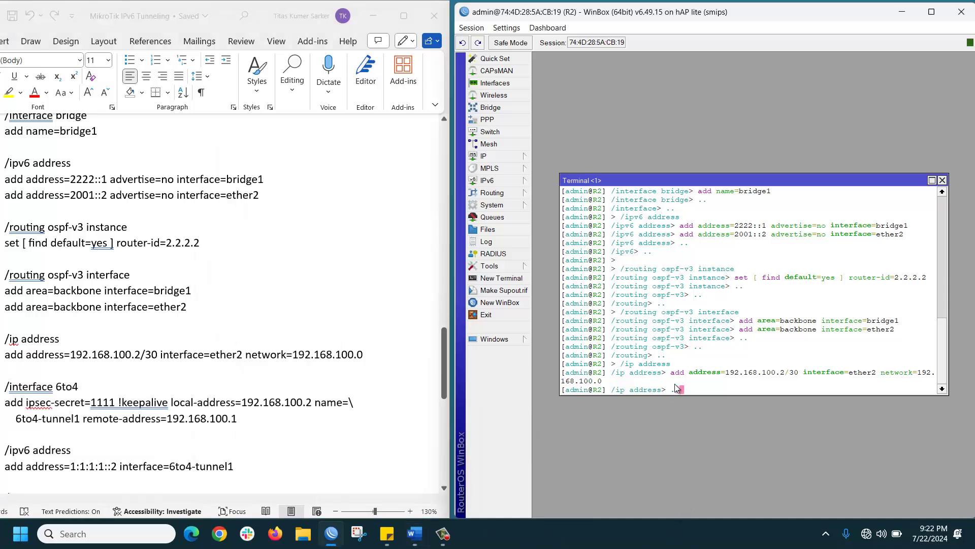
key("Return")
type("..")
key("Return")
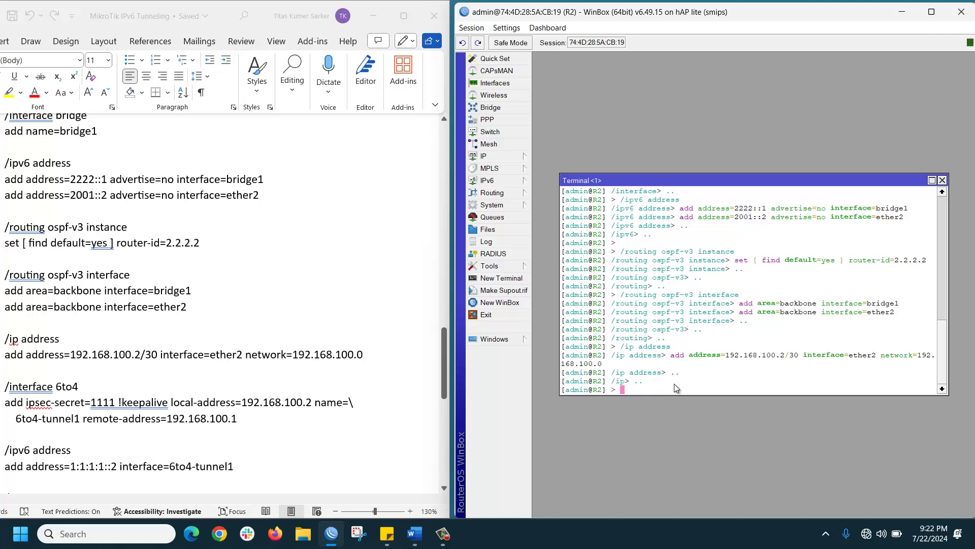
right_click(675, 383)
left_click(706, 440)
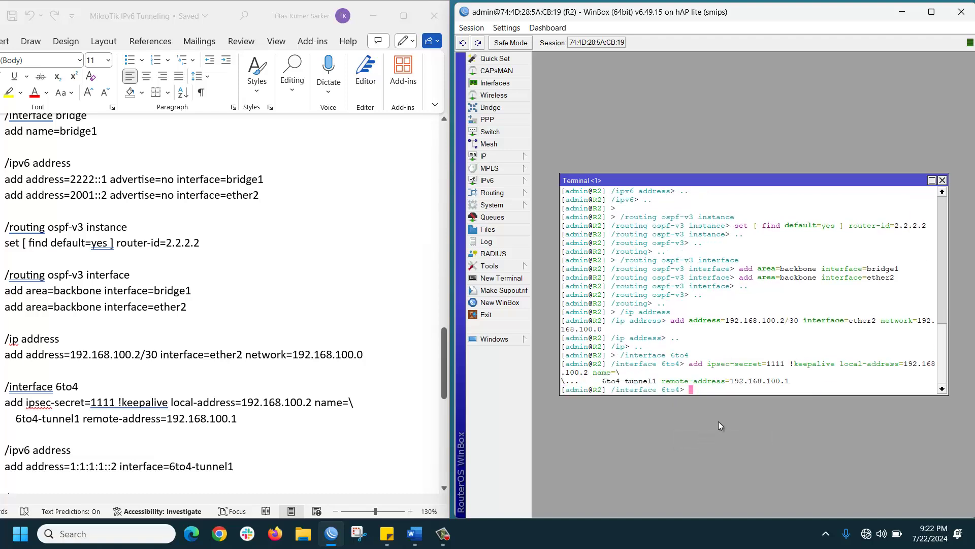
- Inspect the general settings of 6to4-tunnel1 in R2's interface list, and close its properties without changes
left_click(492, 83)
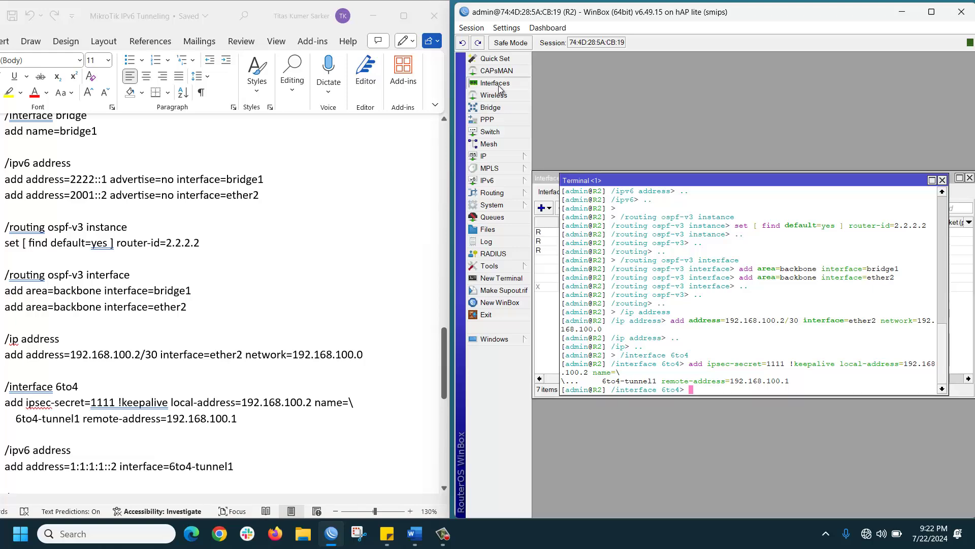
left_click(608, 233)
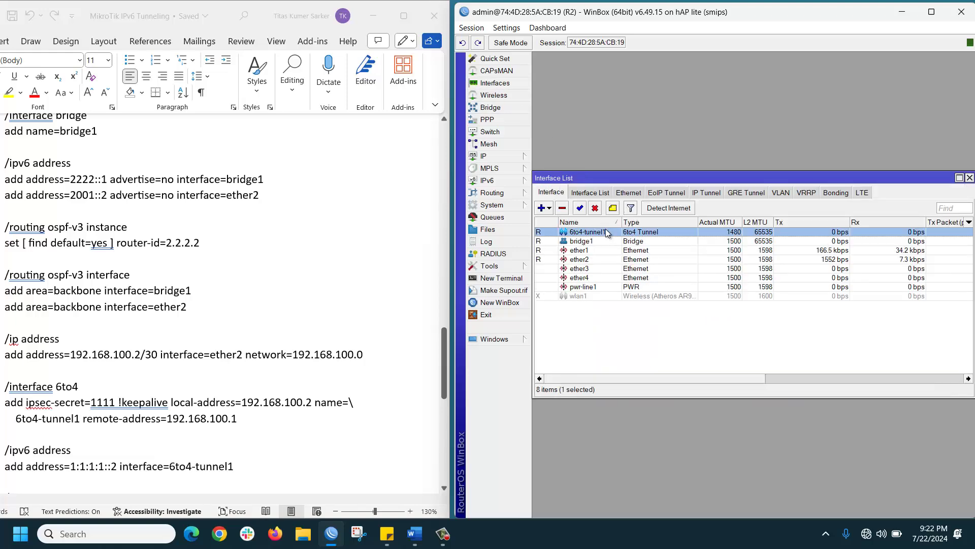
double_click(608, 234)
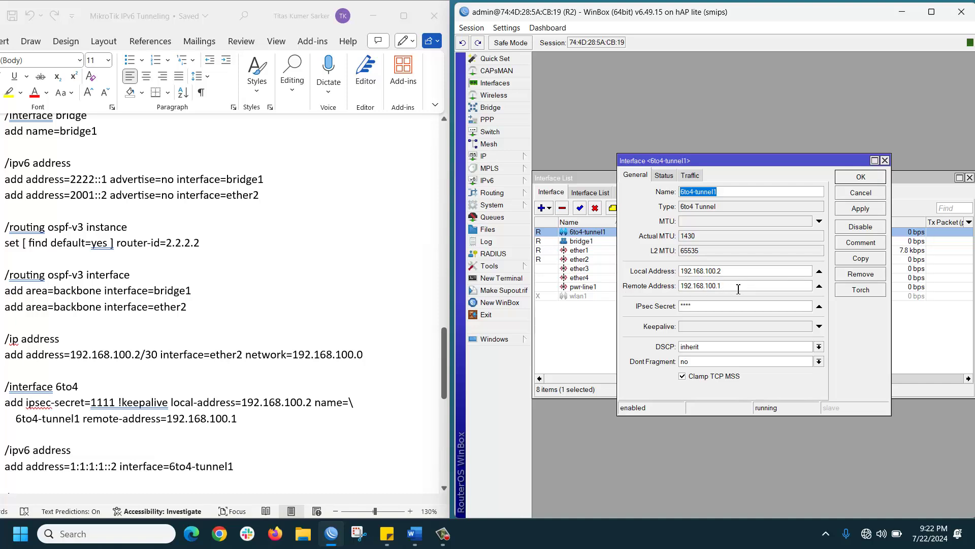
left_click(861, 193)
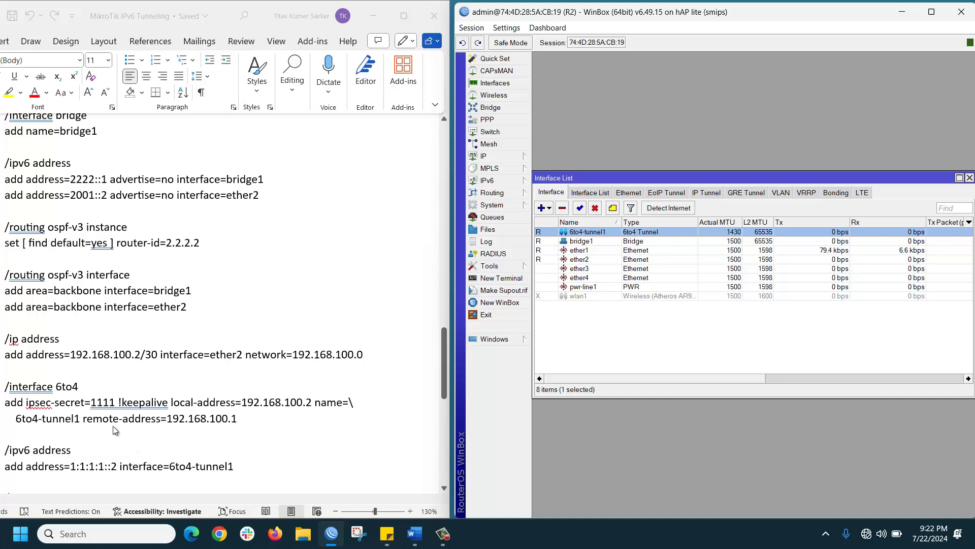
- Copy the R2 section's /ipv6 address commands for 6to4-tunnel1
scroll(112, 425, "down", 3)
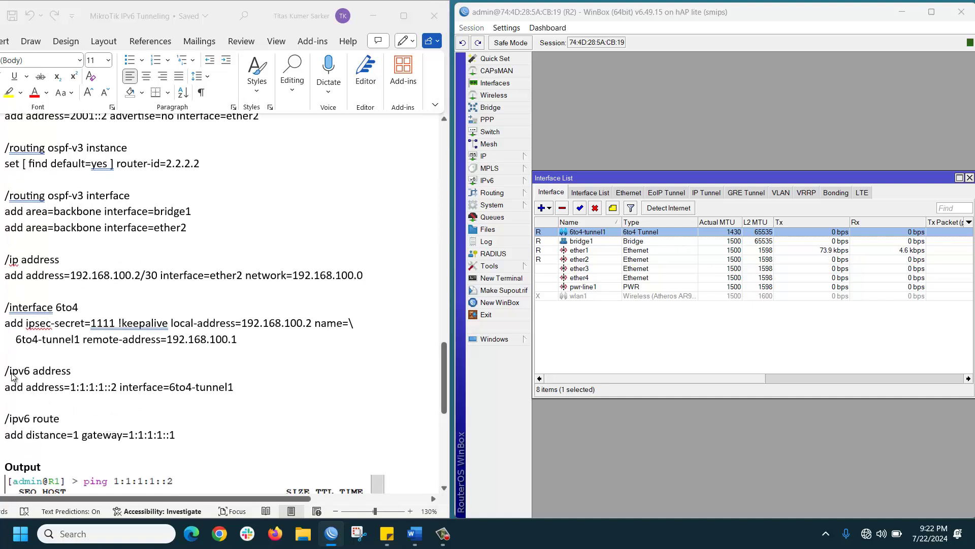
left_click_drag(5, 307, 220, 391)
right_click(221, 391)
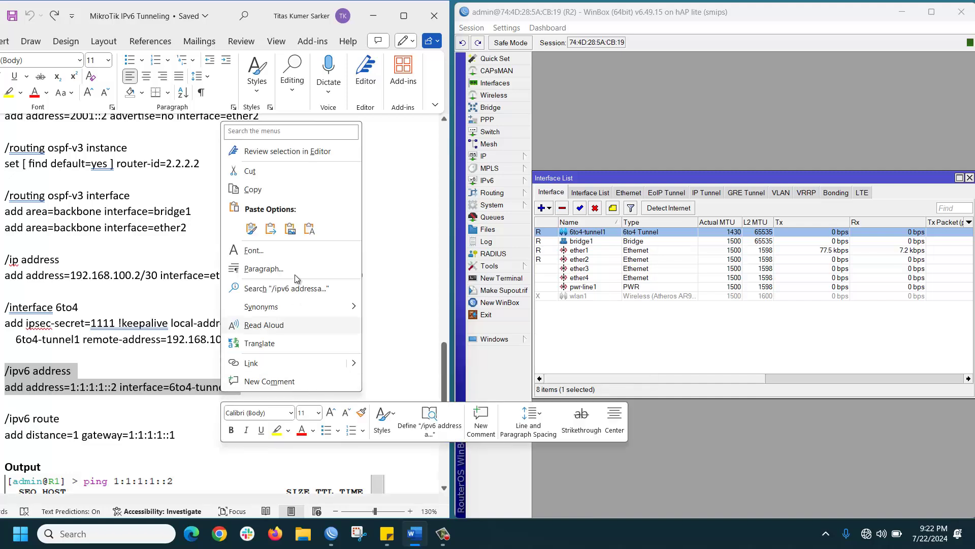
left_click(273, 194)
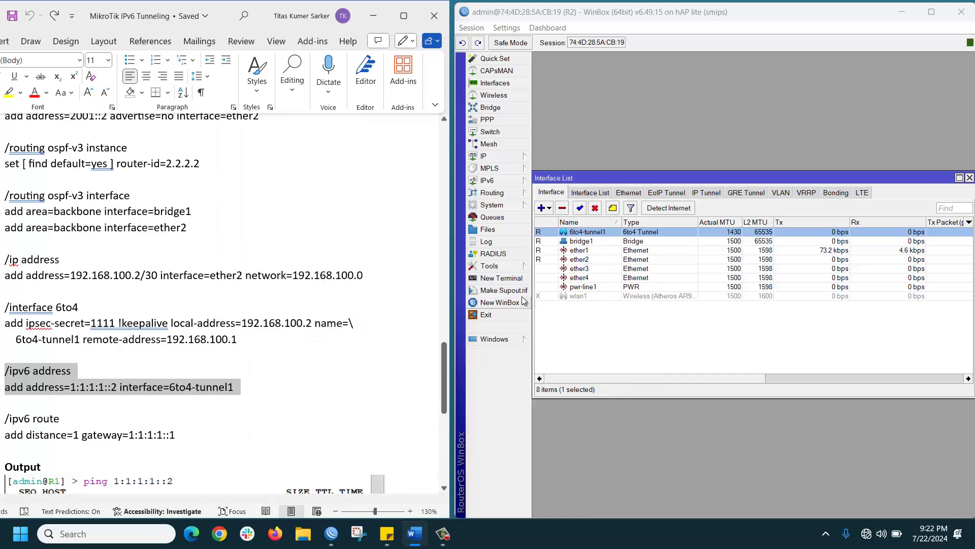
- Close the interface list, return R2's existing terminal to the base level and run the copied commands, adding IPv6 address 1:1:1:1::2 on 6to4-tunnel1
left_click(501, 277)
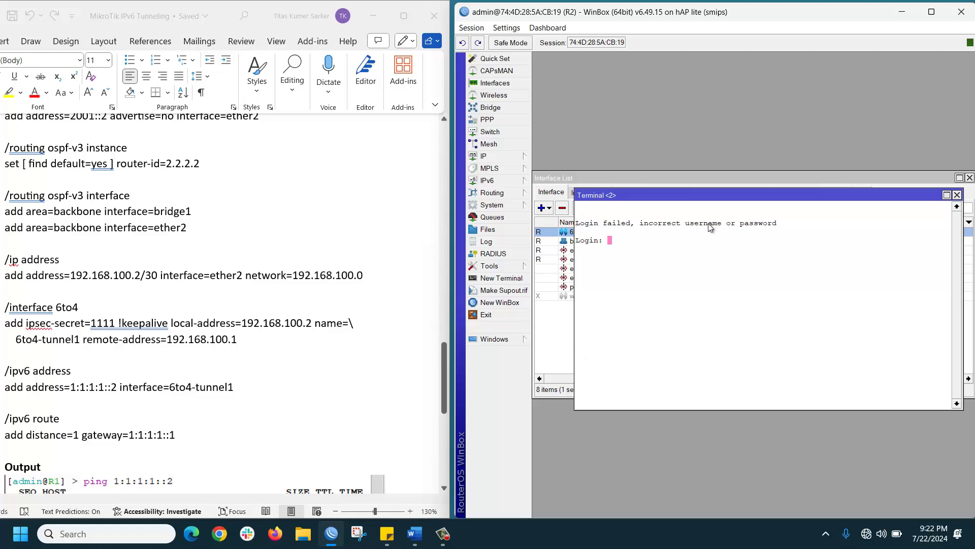
left_click(957, 195)
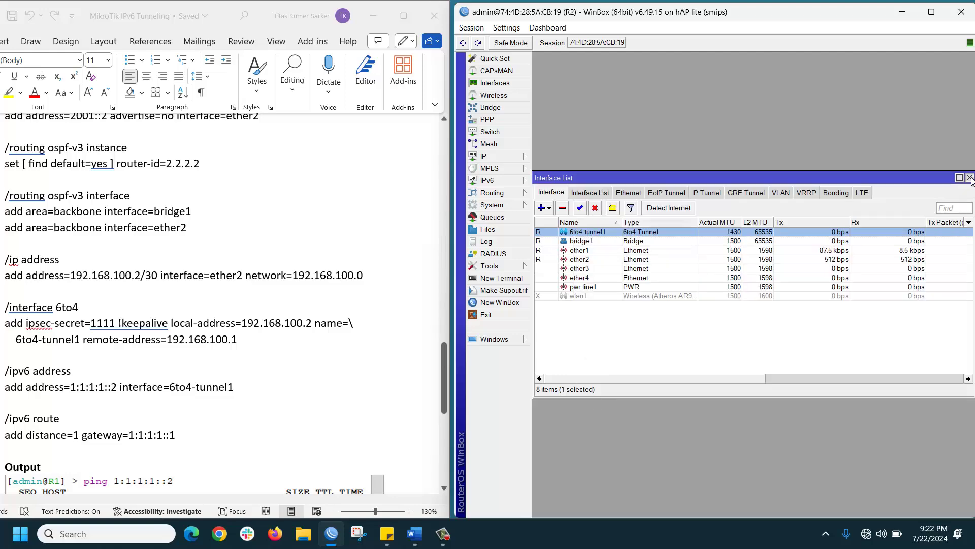
left_click(970, 177)
type("..")
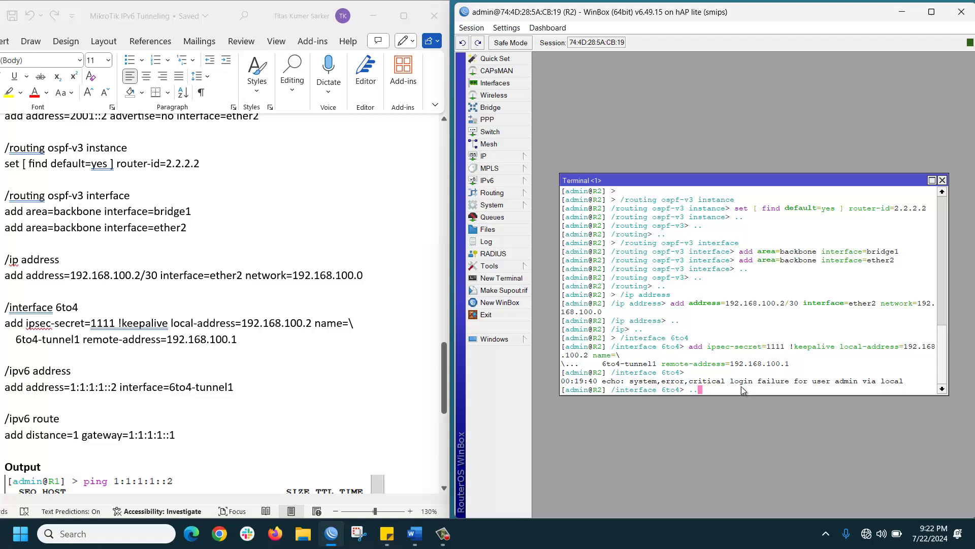
key("Return")
type("..")
key("Return")
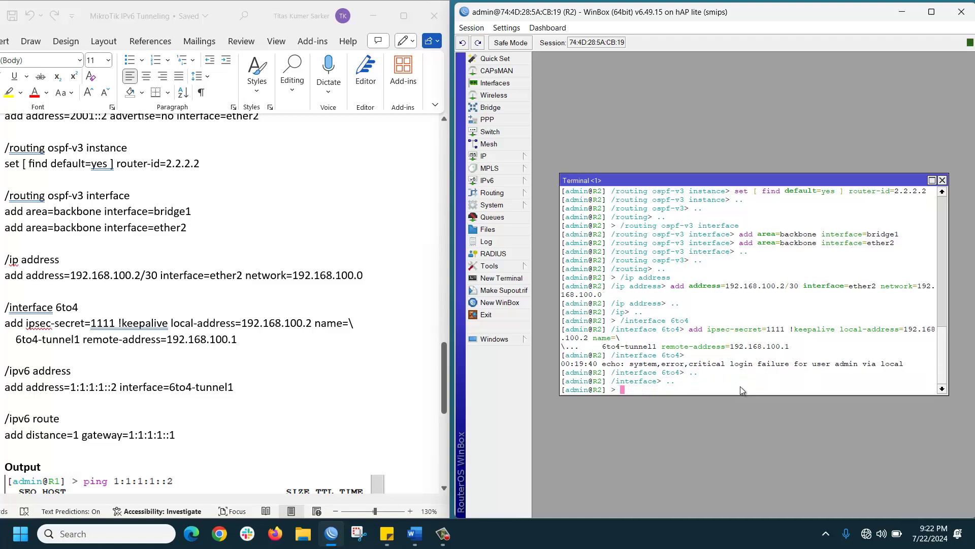
right_click(740, 386)
left_click(772, 440)
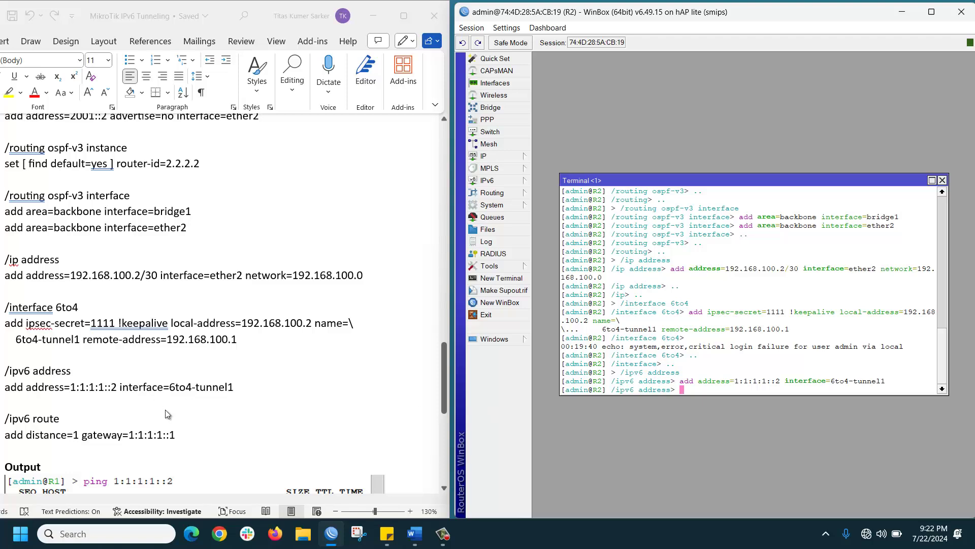
- Copy the R2 section's /ipv6 route commands with distance 1 and gateway 1:1:1:1::1
scroll(138, 424, "down", 1)
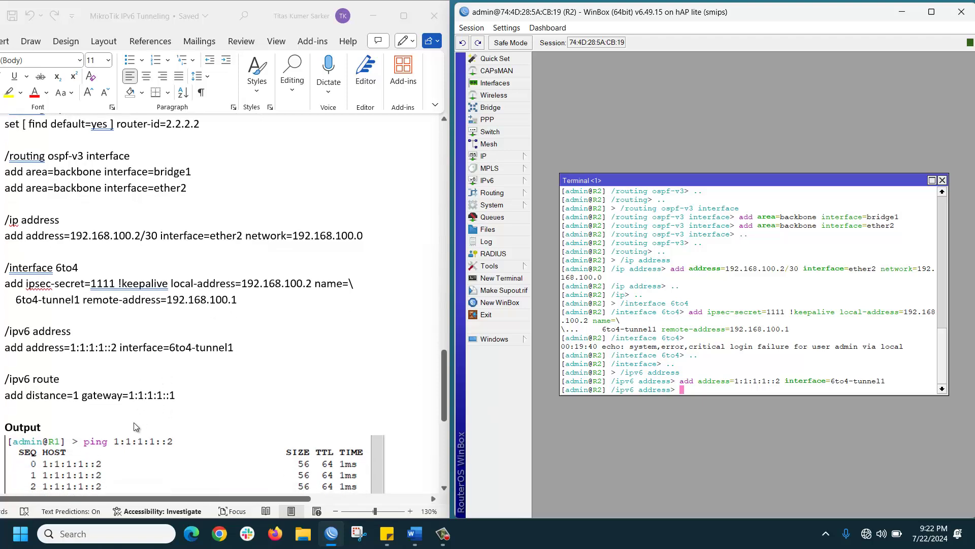
left_click(10, 380)
left_click_drag(14, 380, 171, 396)
right_click(171, 396)
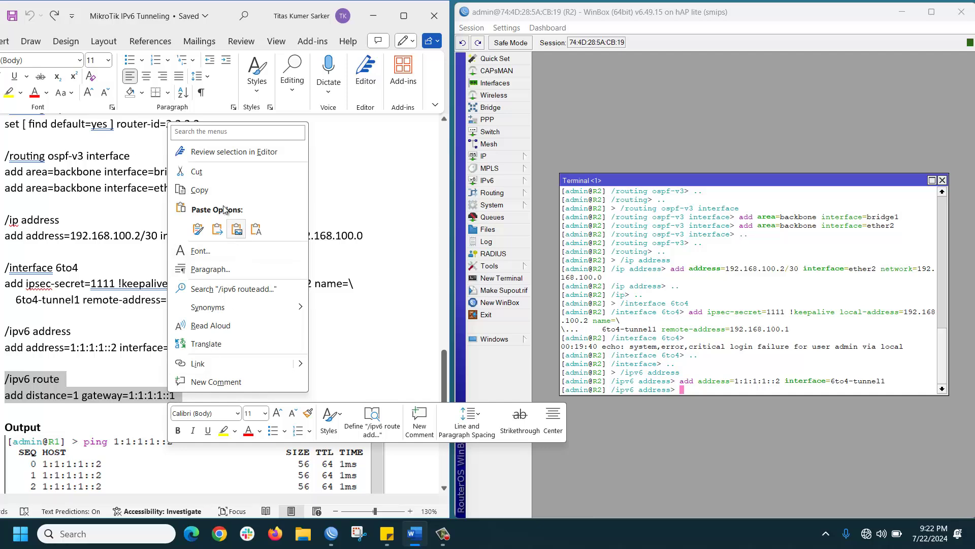
left_click(257, 189)
- Return R2's terminal to the base level and run the copied commands, adding an IPv6 route with distance 1 via gateway 1:1:1:1::1
left_click(691, 386)
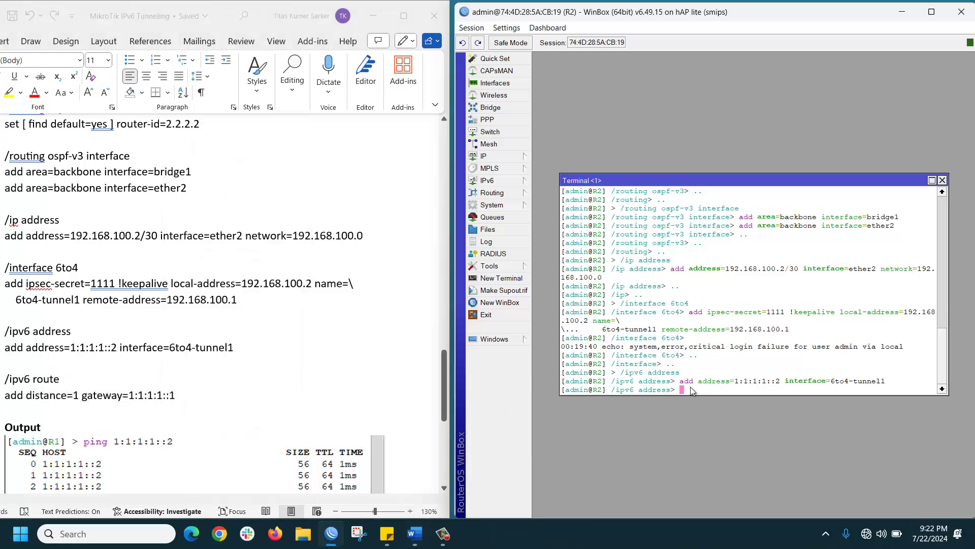
type("..")
key("Return")
type("..")
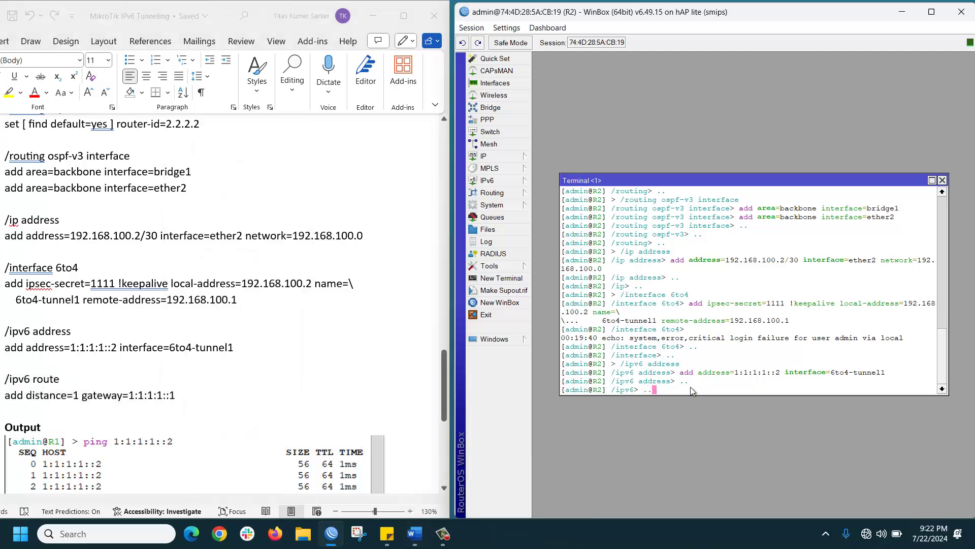
key("Return")
right_click(690, 386)
left_click(718, 439)
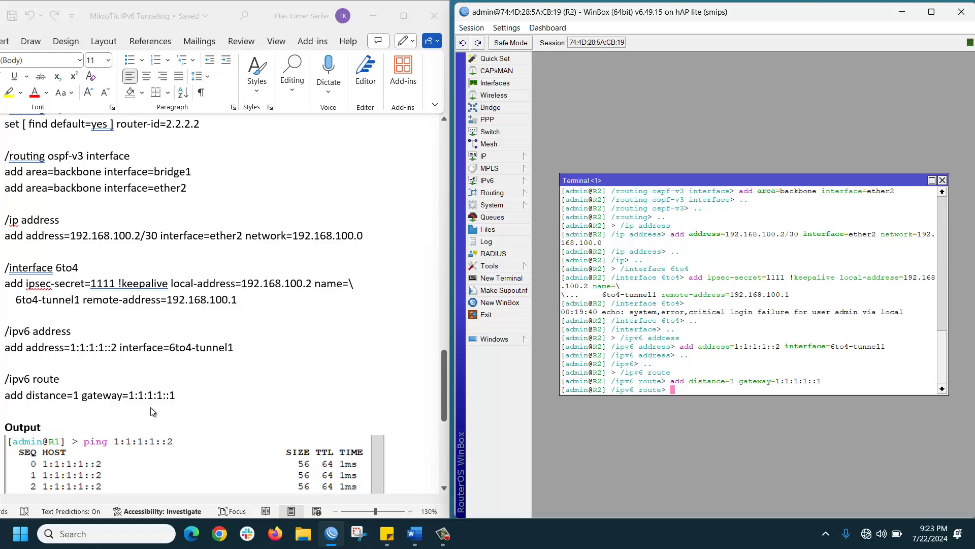
- Review the R1–R2 tunnel network diagram at the beginning of the document
scroll(164, 386, "up", 10)
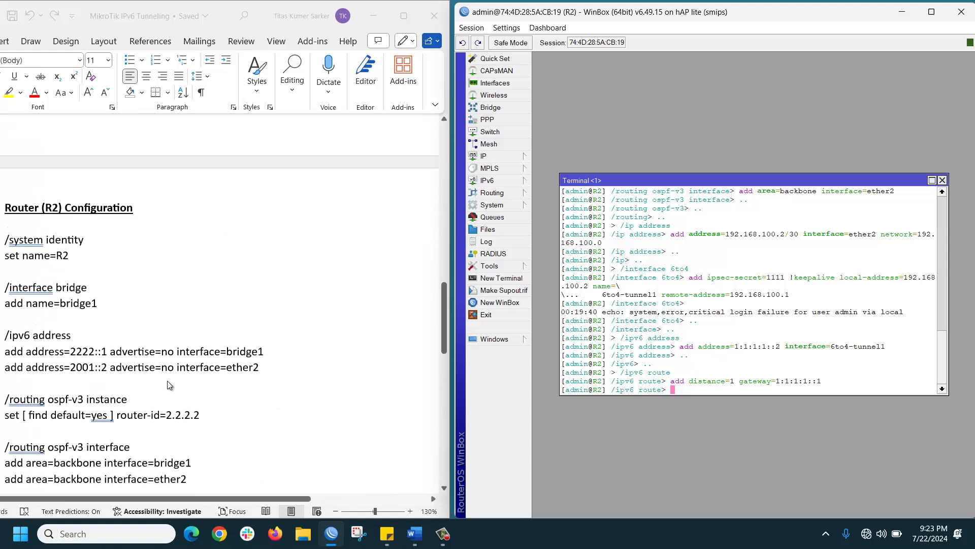
scroll(169, 385, "up", 15)
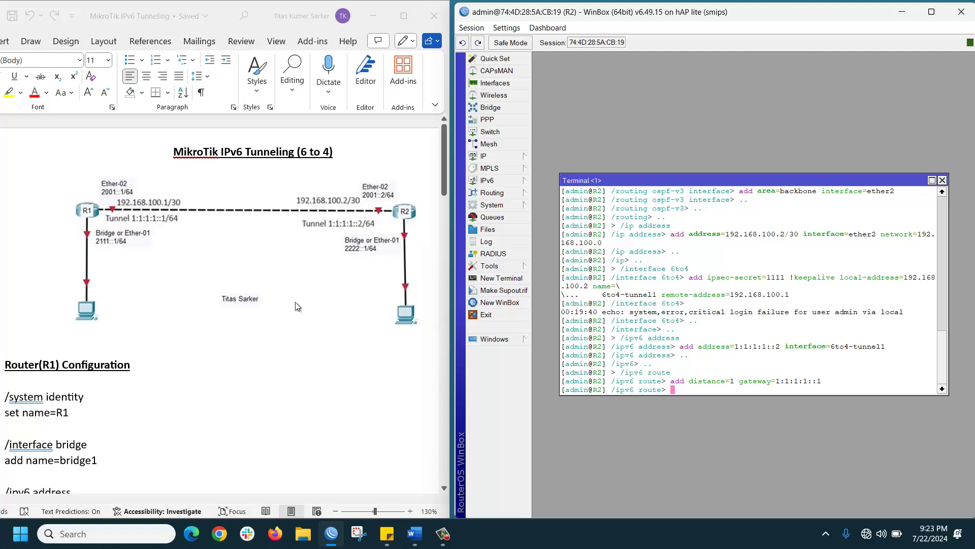
- Review the ping tests in the document's Output section, then reposition R1's WinBox window and make it taller
scroll(265, 404, "down", 15)
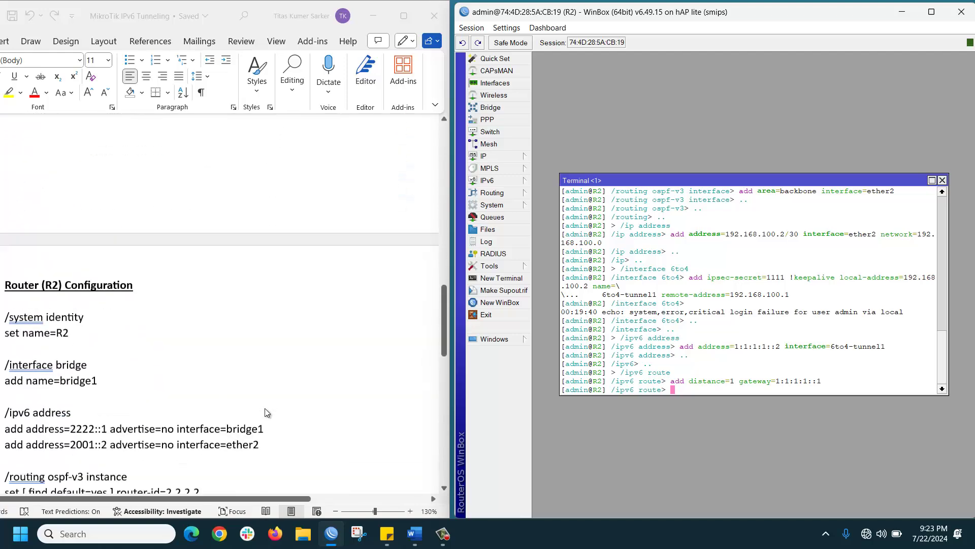
scroll(264, 407, "down", 15)
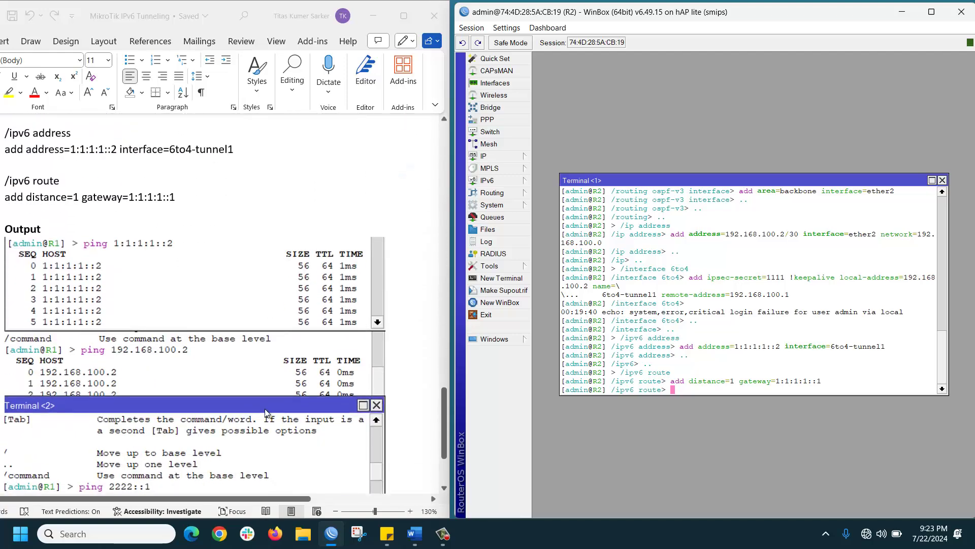
scroll(265, 412, "down", 5)
scroll(266, 413, "up", 5)
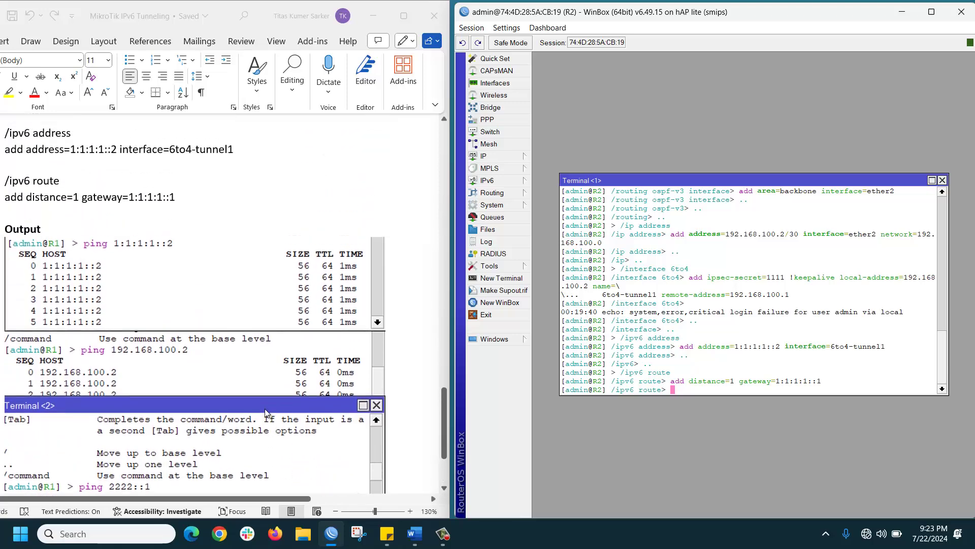
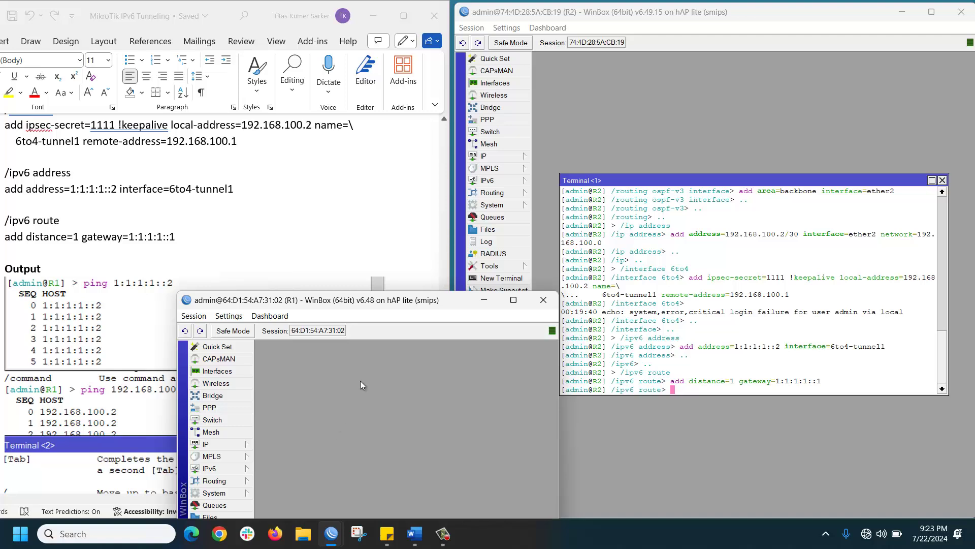
left_click_drag(376, 301, 374, 137)
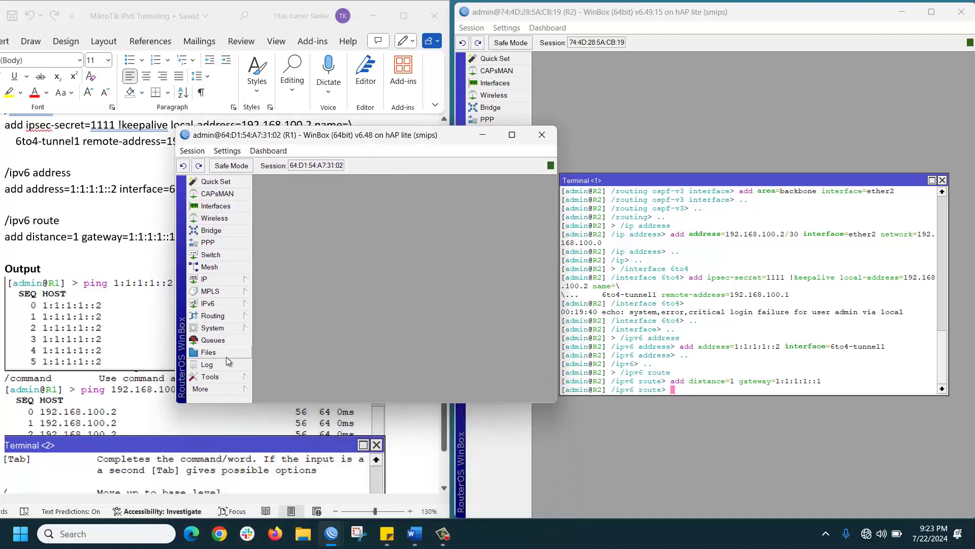
left_click_drag(320, 403, 320, 506)
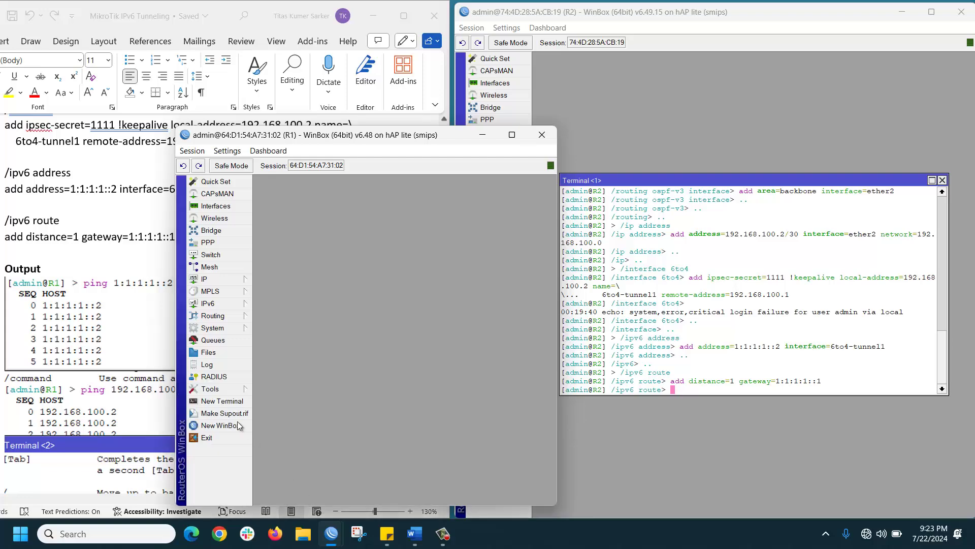
- Open a new terminal on R1, ping R2's tunnel address 1:1:1:1::2, move R1's window clear of the document and stop the ping
left_click(222, 401)
type("ping")
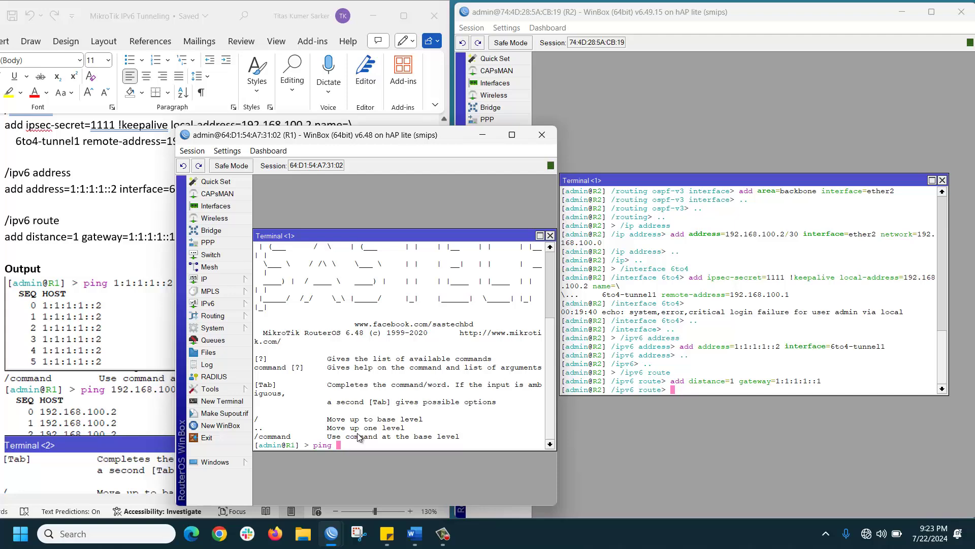
type(" 1:1:1:1::2")
key("Return")
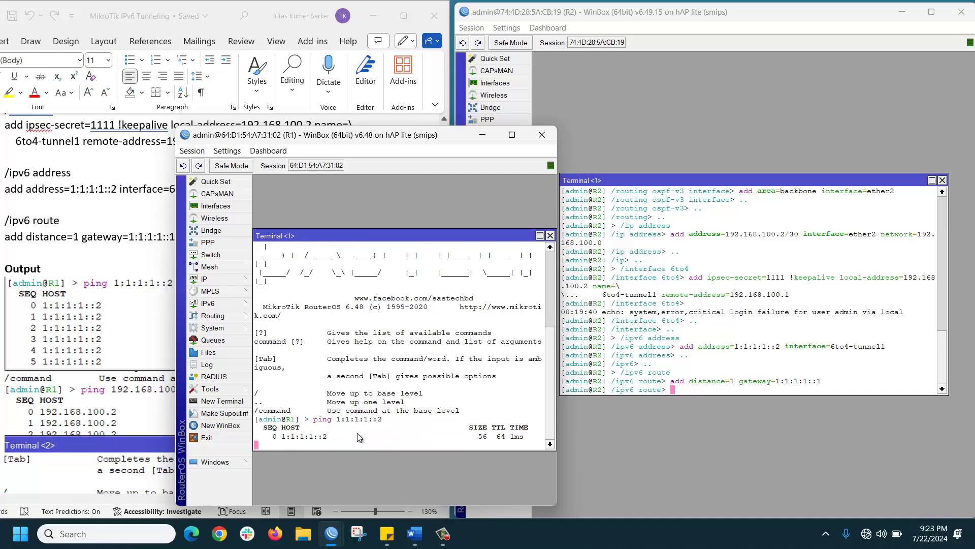
left_click_drag(388, 137, 614, 108)
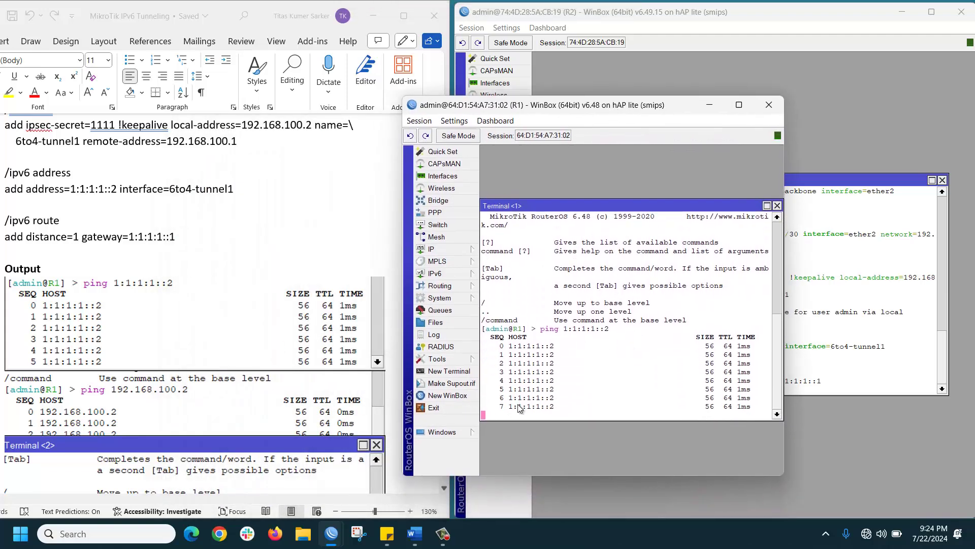
key("ctrl+c")
- Ping R2's IPv4 address 192.168.100.2 from R1's terminal, compare with the document's Output section and stop the ping
key("Up")
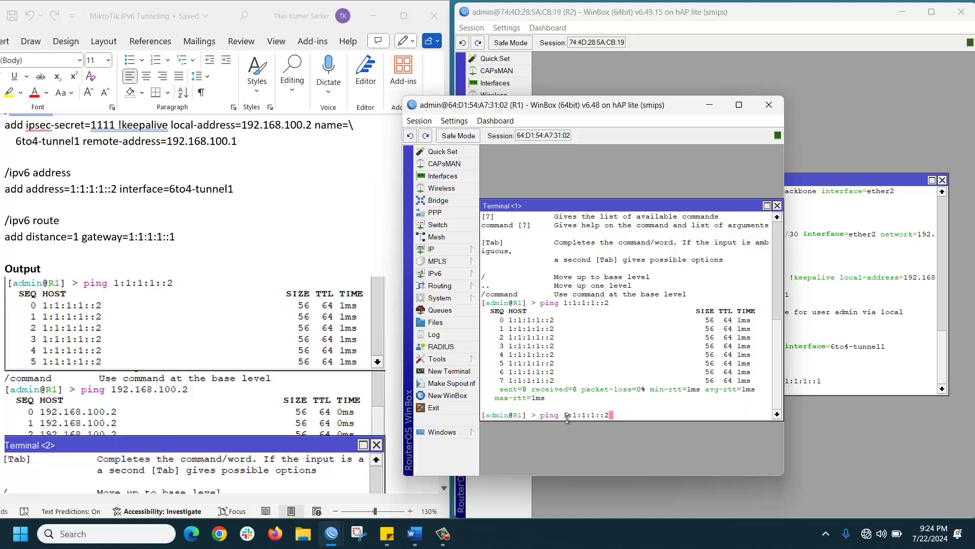
key("BackSpace")
key("BackSpace")
key("BackSpace")
key("BackSpace")
key("BackSpace")
key("BackSpace")
key("BackSpace")
key("BackSpace")
key("BackSpace")
type("92.168")
type(".")
type("100,")
key("BackSpace")
type(".2")
key("Return")
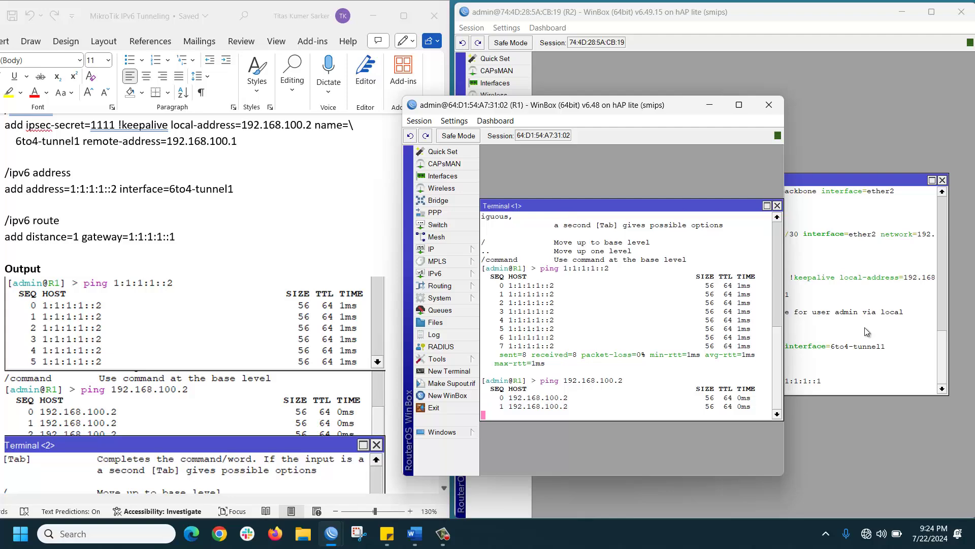
scroll(268, 338, "down", 3)
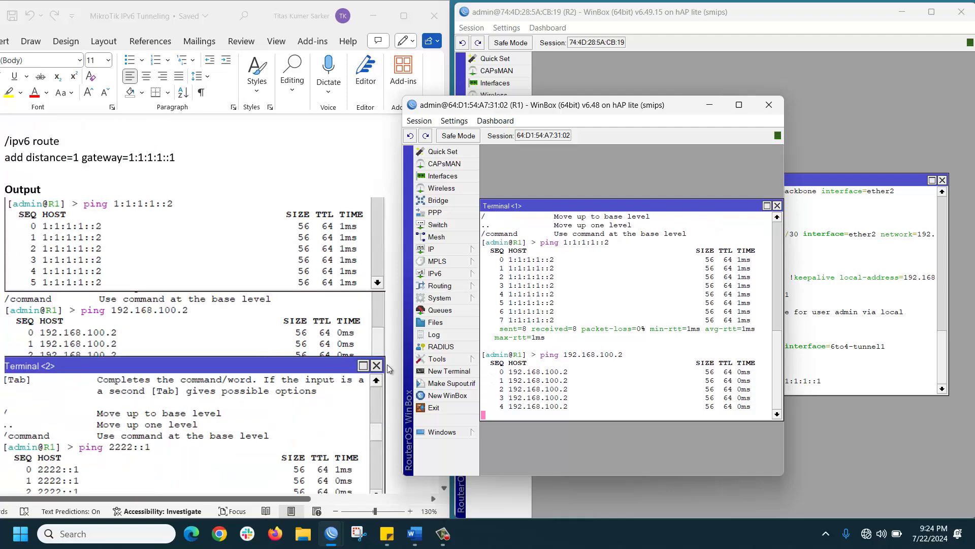
key("ctrl+c")
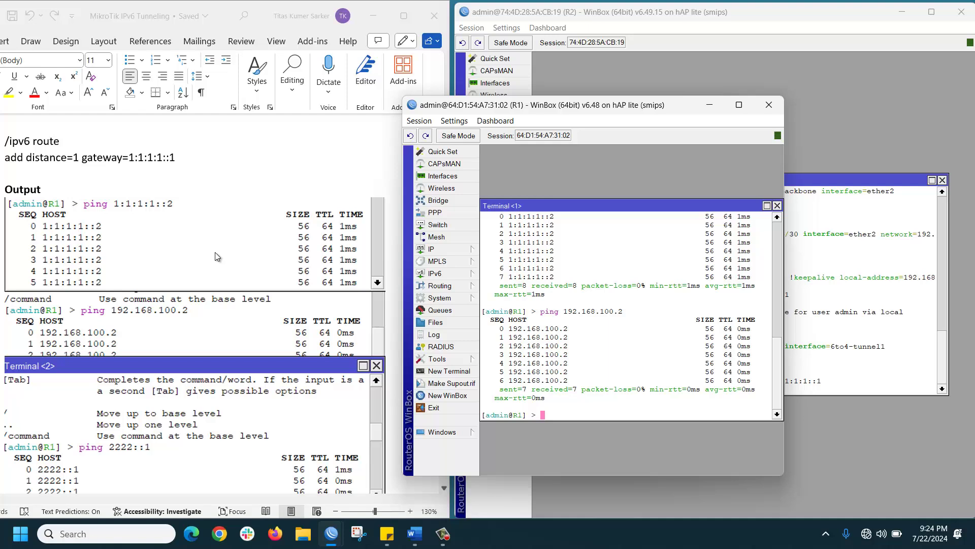
- Ping R2's bridge address 2222::1 from R1's terminal and check that address in the document's R2 configuration
type("ping 2222::1")
key("Return")
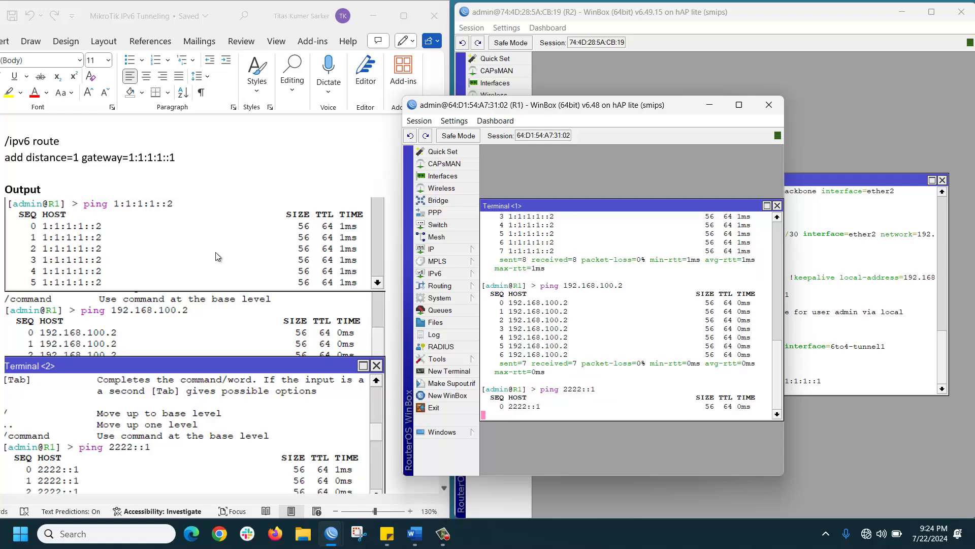
scroll(189, 237, "up", 4)
scroll(189, 237, "up", 20)
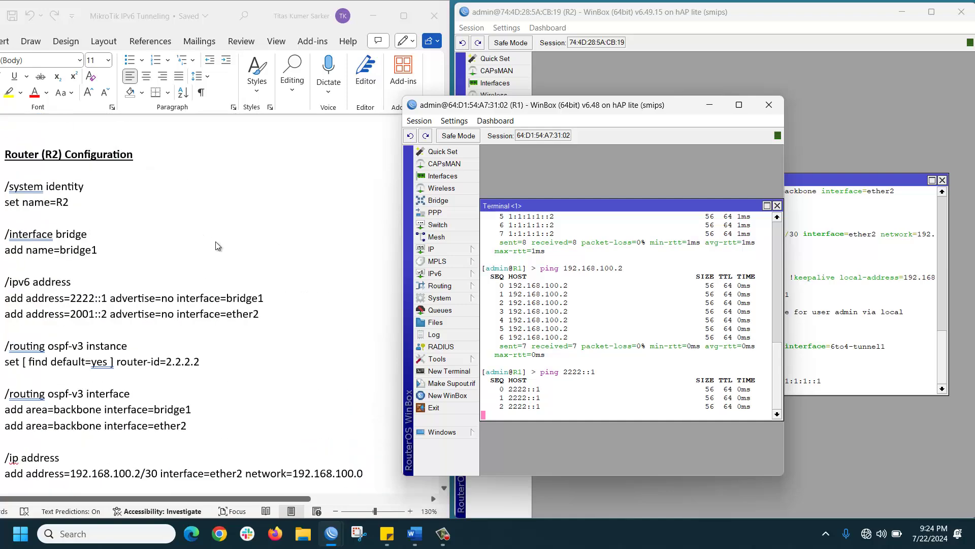